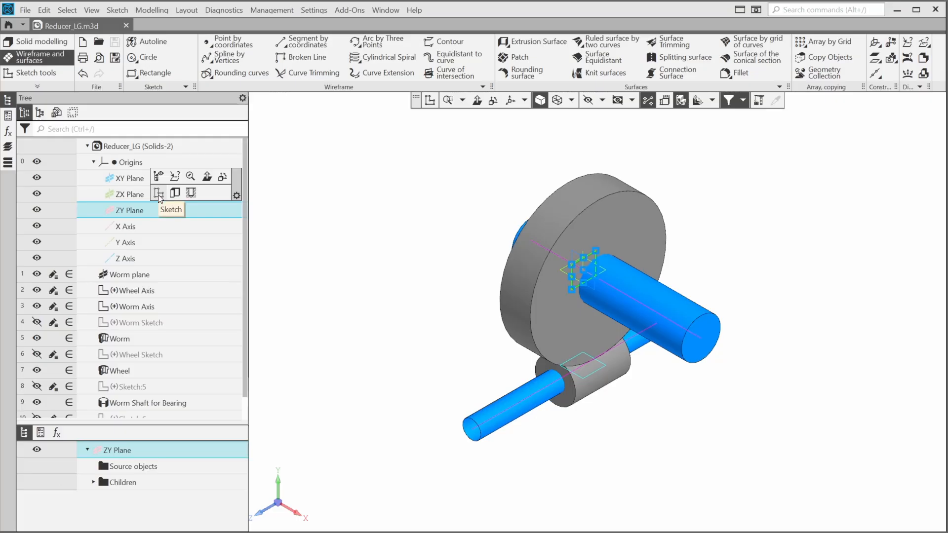
# Start a sketch on the ZY Plane and draw a circle about 334 in diameter centred on the origin
pyautogui.click(158, 195)
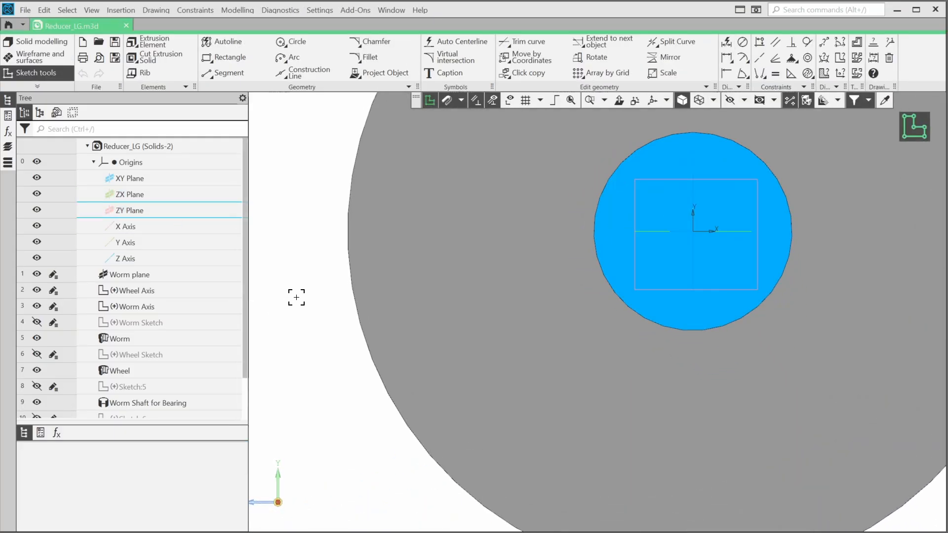
pyautogui.scroll(-3, 303, 297)
pyautogui.moveTo(324, 269); pyautogui.dragTo(357, 322, button='middle')
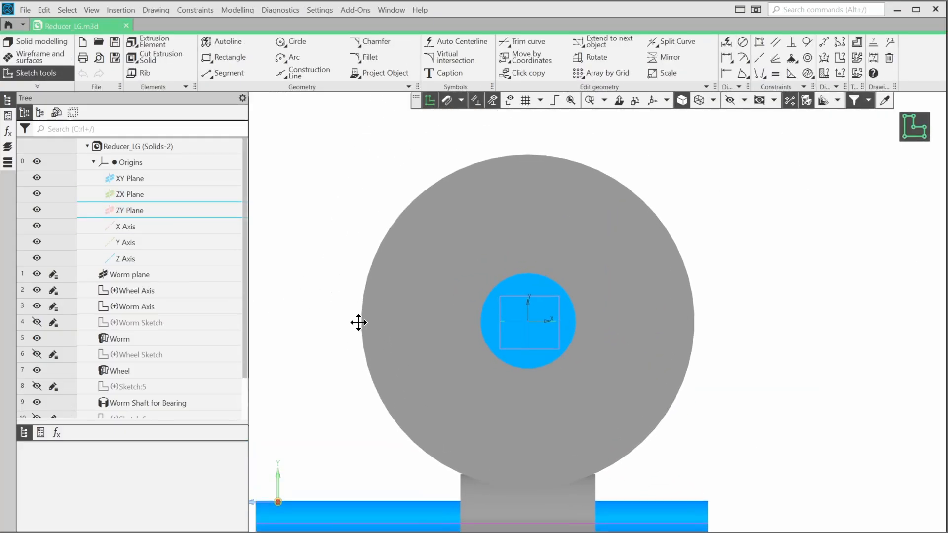
pyautogui.click(297, 42)
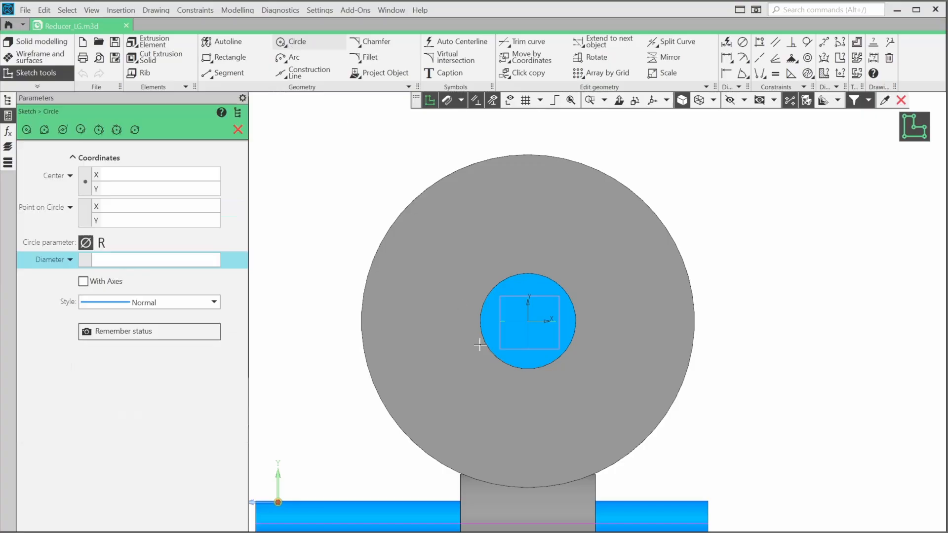
pyautogui.click(527, 321)
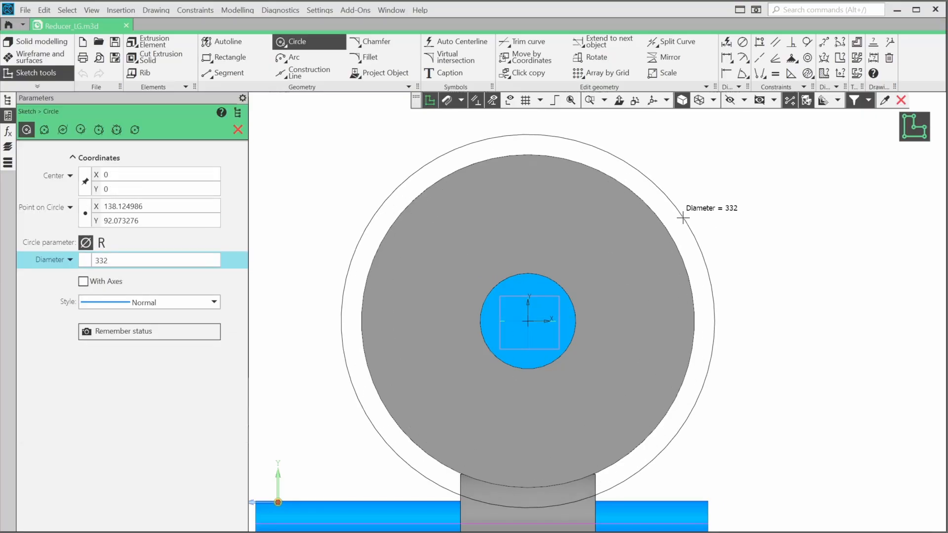
# Dimension the circle around the wheel and set its diameter to 338
pyautogui.click(726, 42)
pyautogui.click(689, 223)
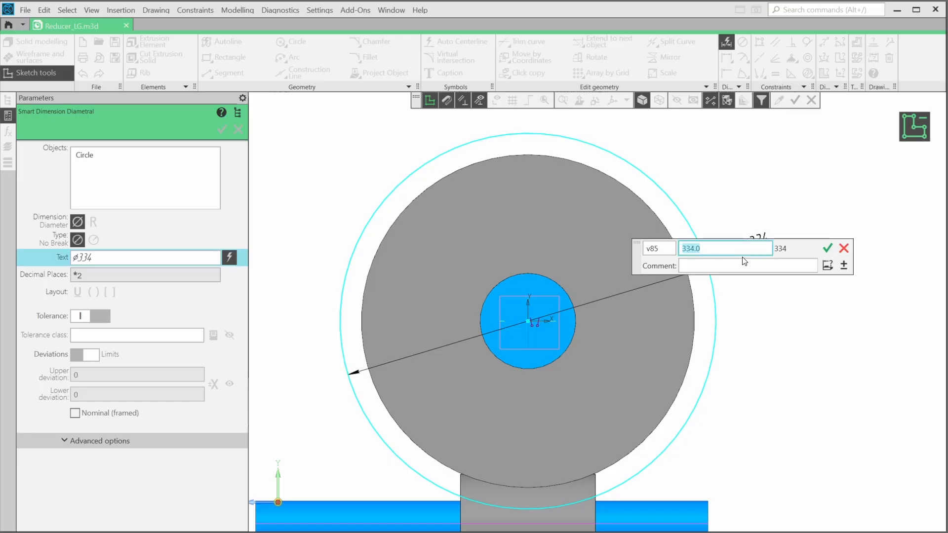
pyautogui.write('338')
pyautogui.press('Return')
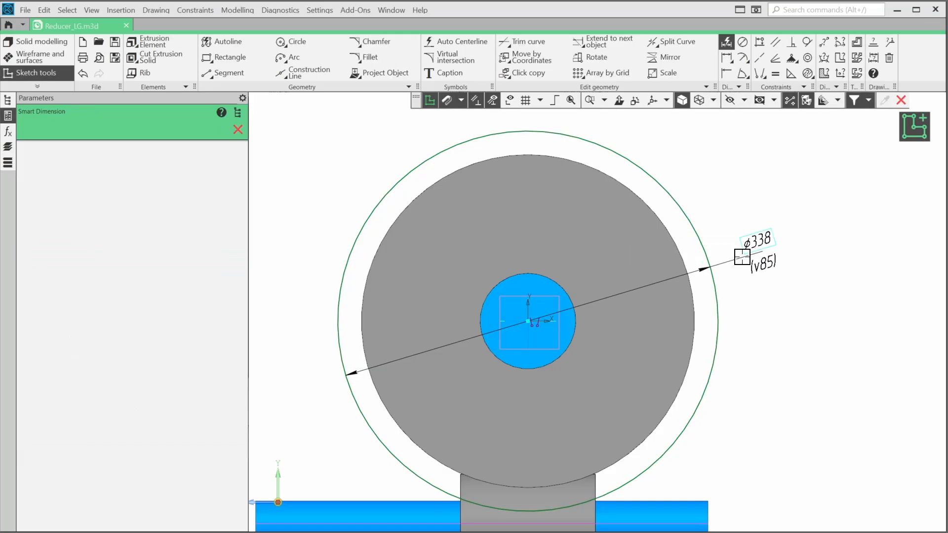
# Draw a rectangle about 224 wide around the worm, reaching from below it up into the wheel
pyautogui.scroll(-2, 730, 360)
pyautogui.moveTo(766, 406); pyautogui.dragTo(724, 306, button='middle')
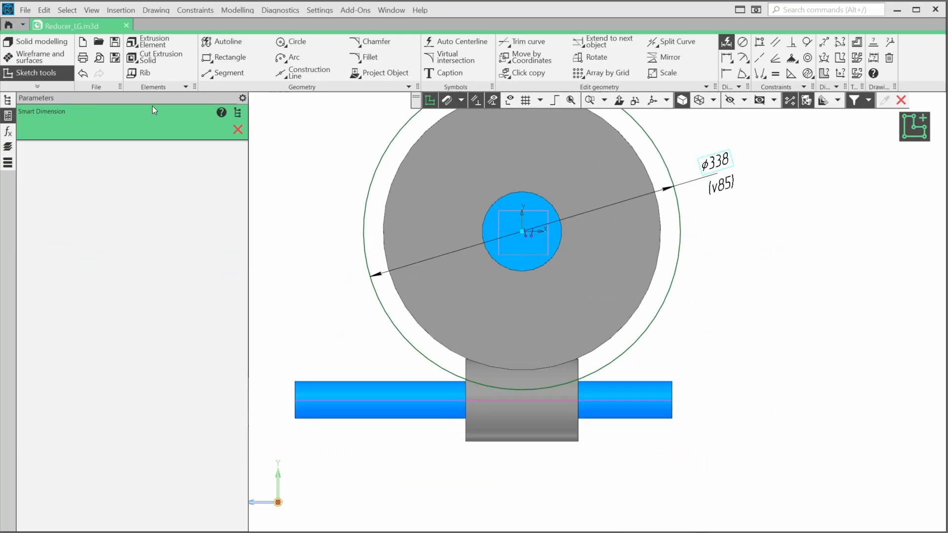
pyautogui.click(210, 58)
pyautogui.click(394, 472)
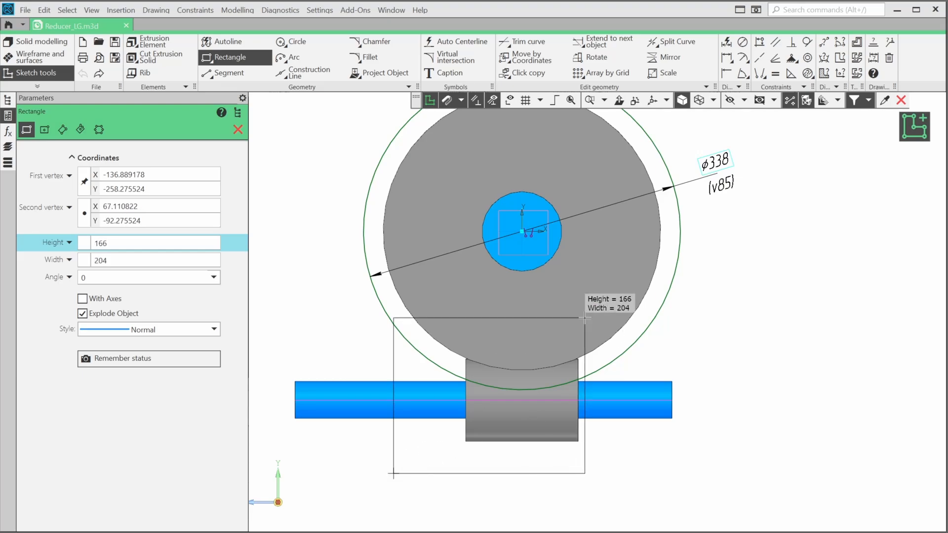
pyautogui.click(603, 297)
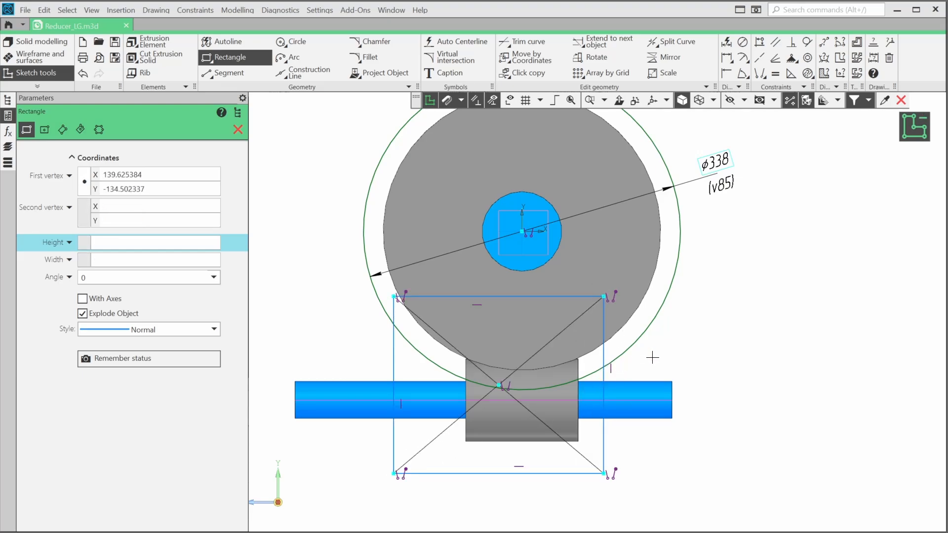
# Merge the midpoint of the rectangle's upper side with the sketch origin at the wheel centre
pyautogui.click(758, 75)
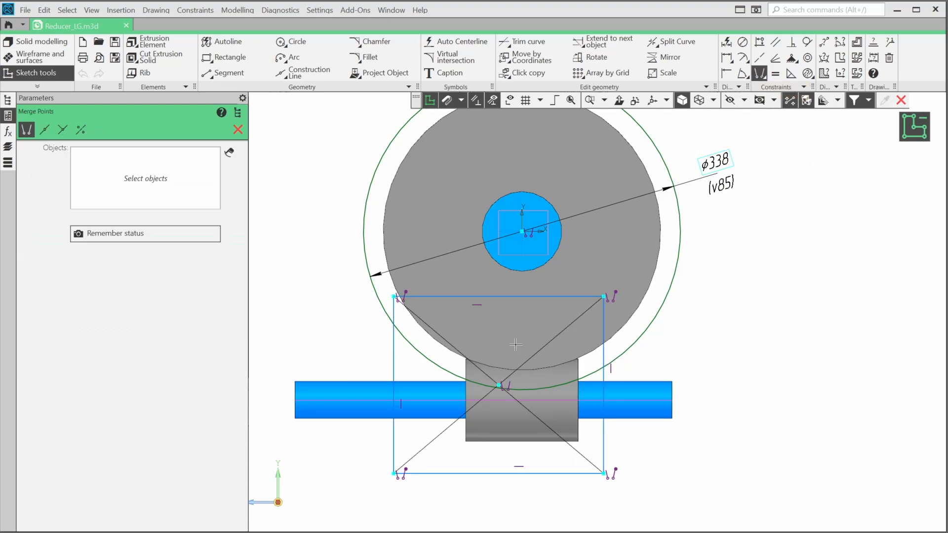
pyautogui.click(493, 297)
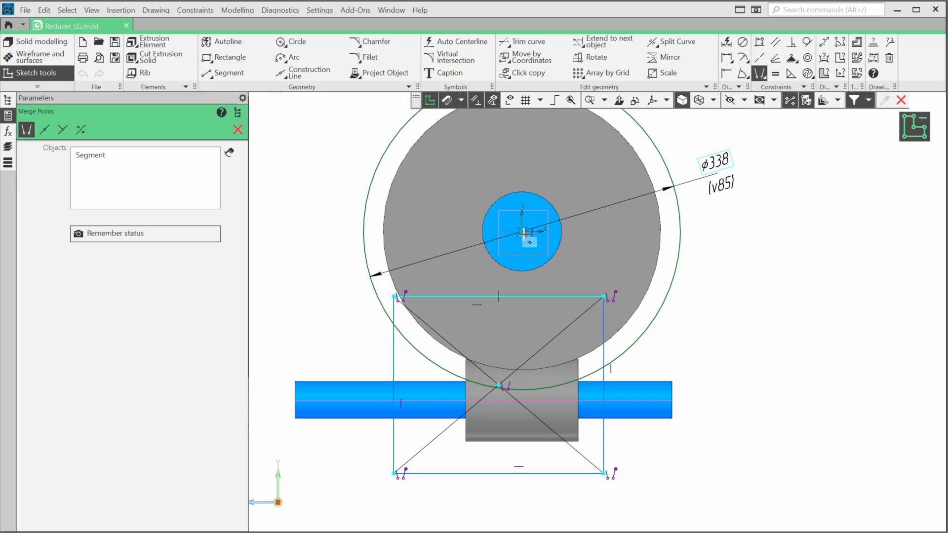
pyautogui.click(523, 232)
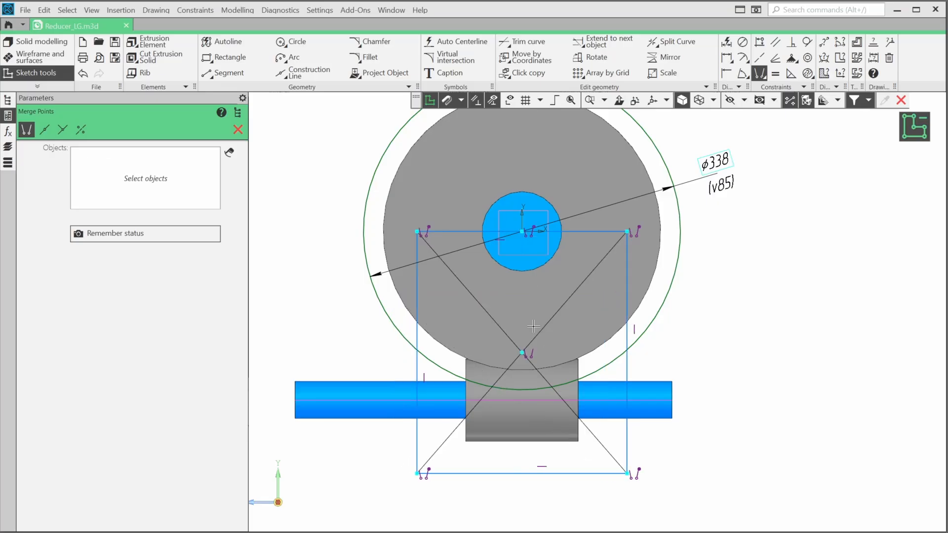
# Dimension the rectangle's vertical side and set the height to 265
pyautogui.click(726, 42)
pyautogui.click(627, 370)
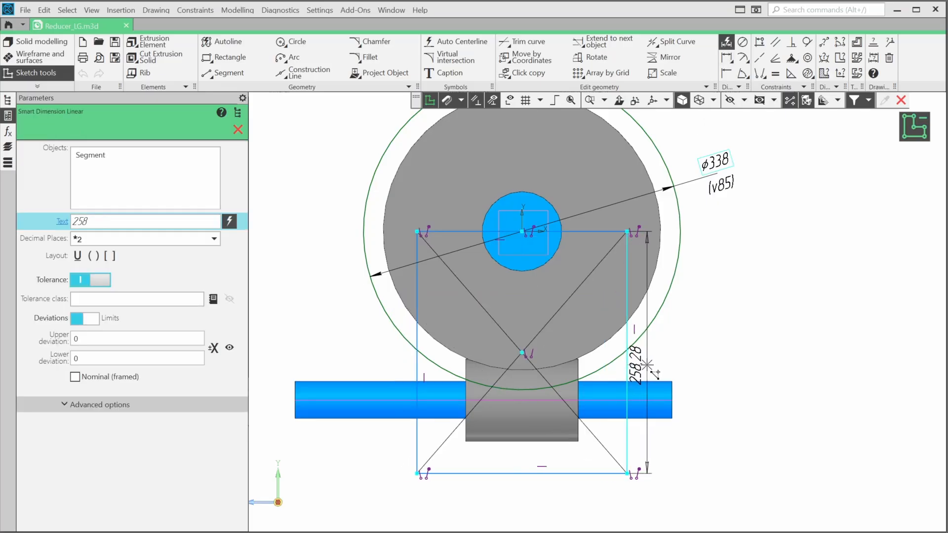
pyautogui.click(656, 368)
pyautogui.write('265')
pyautogui.press('Return')
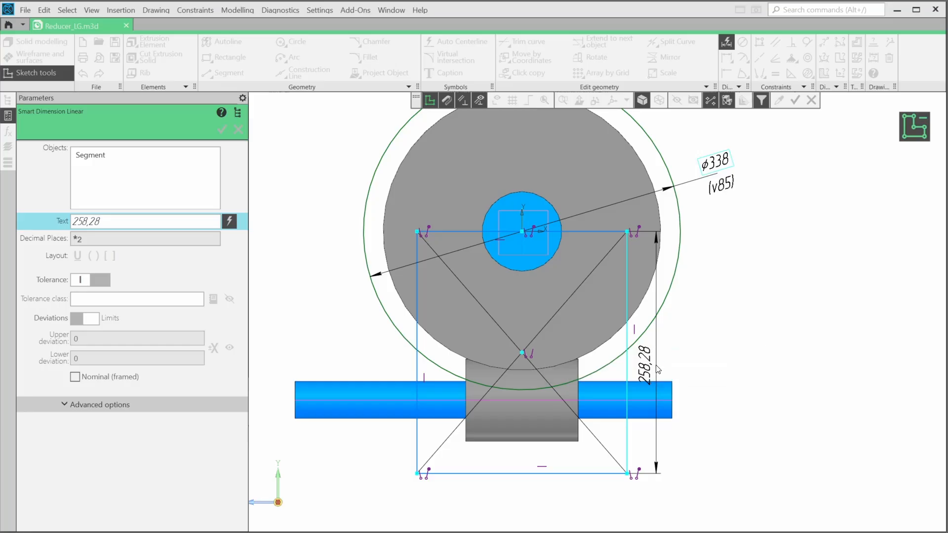
# Dimension the rectangle's lower side, set the width to 252, and finish the sketch
pyautogui.click(586, 479)
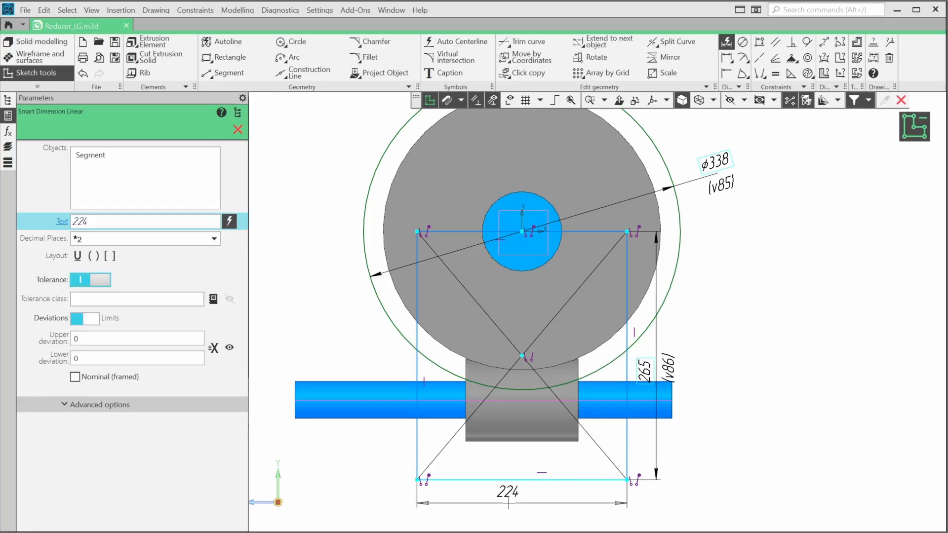
pyautogui.click(524, 513)
pyautogui.write('252')
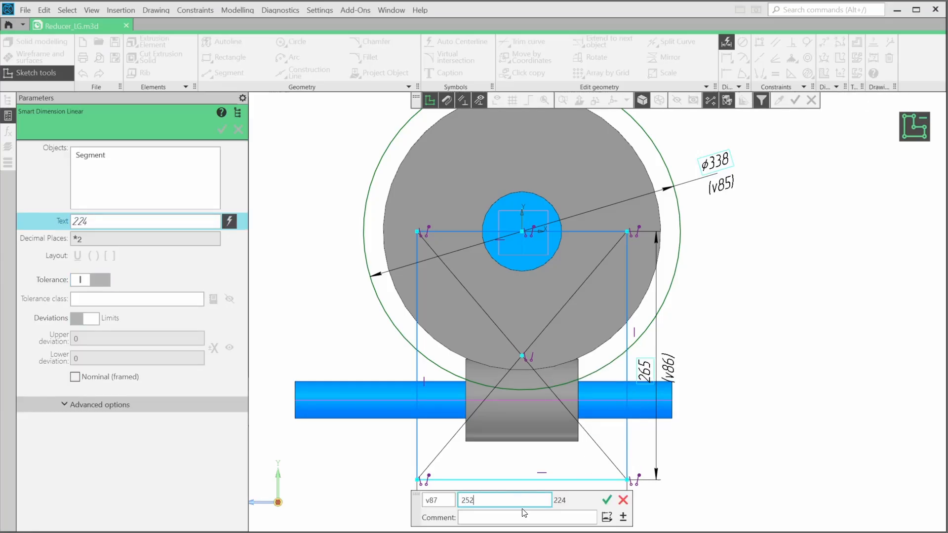
pyautogui.press('Return')
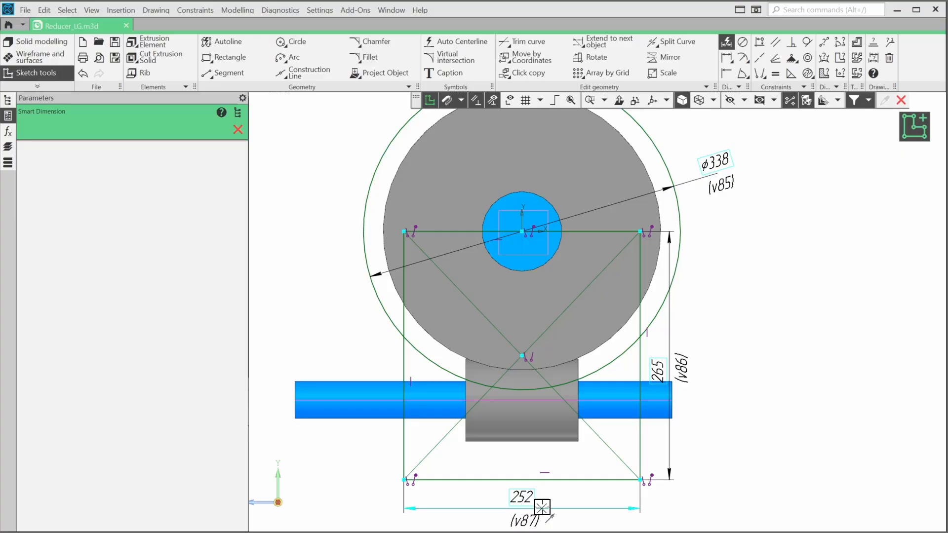
pyautogui.click(909, 133)
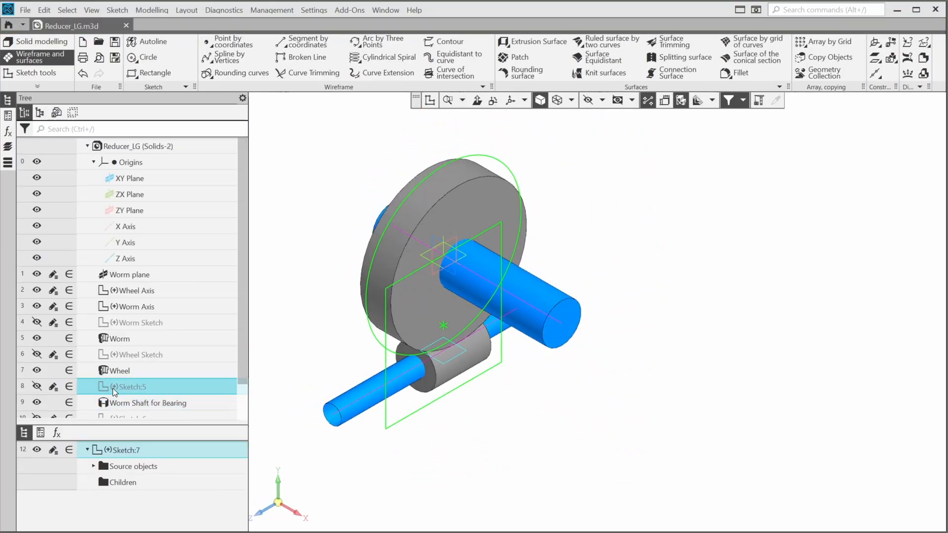
# Rename the new circle-and-rectangle sketch as Internal Cavity Sketch
pyautogui.scroll(-2, 113, 388)
pyautogui.click(135, 408)
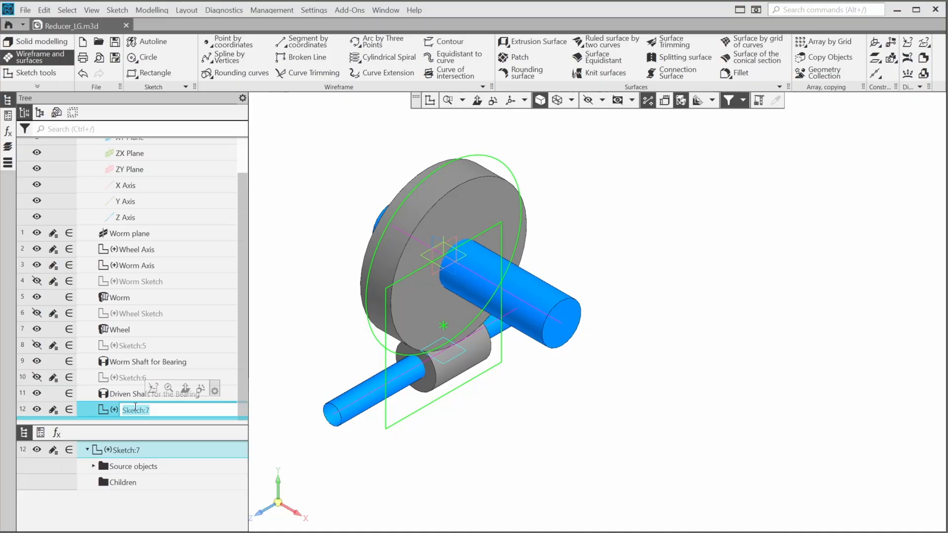
pyautogui.write('Internal Cavity Sketch')
pyautogui.press('Return')
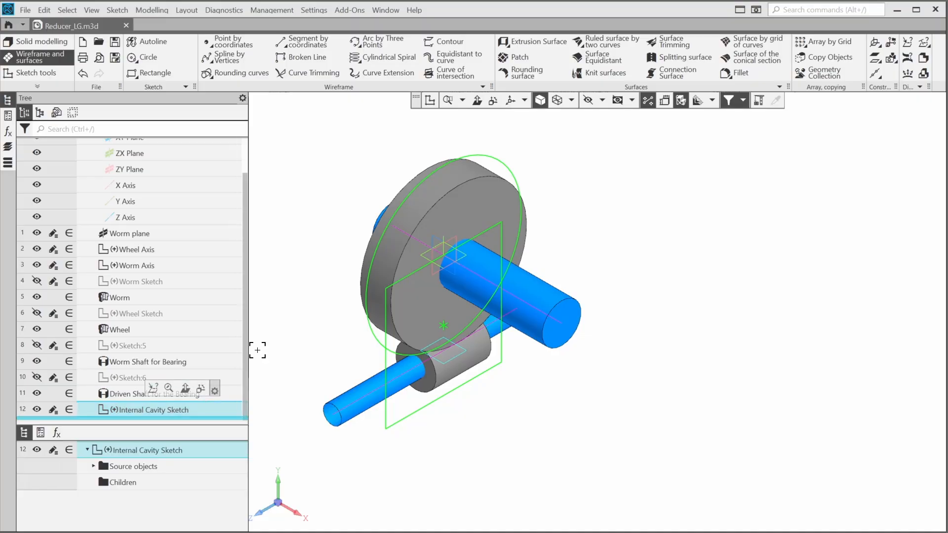
# Set up an Extrusion Surface of the Internal Cavity Sketch with distance 149, symmetrical, with the surface closed
pyautogui.click(510, 42)
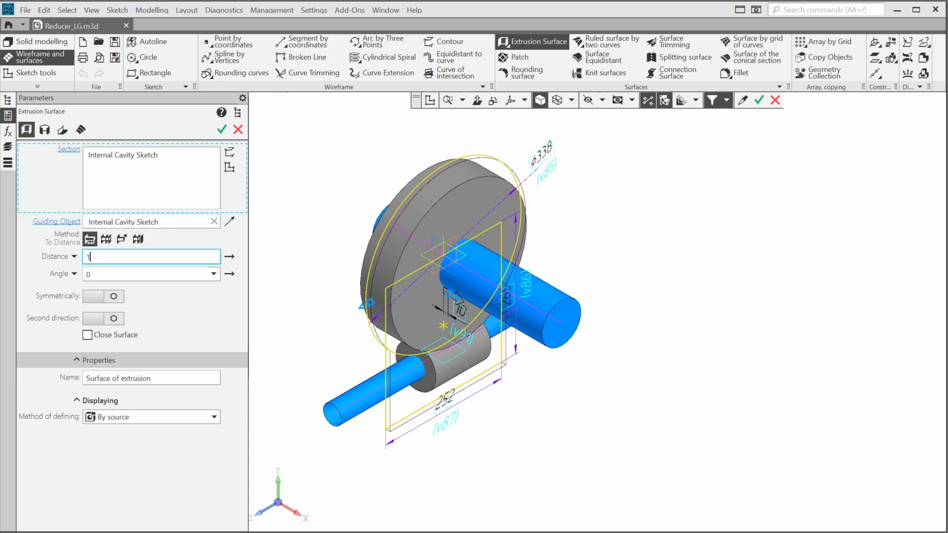
pyautogui.press('Return')
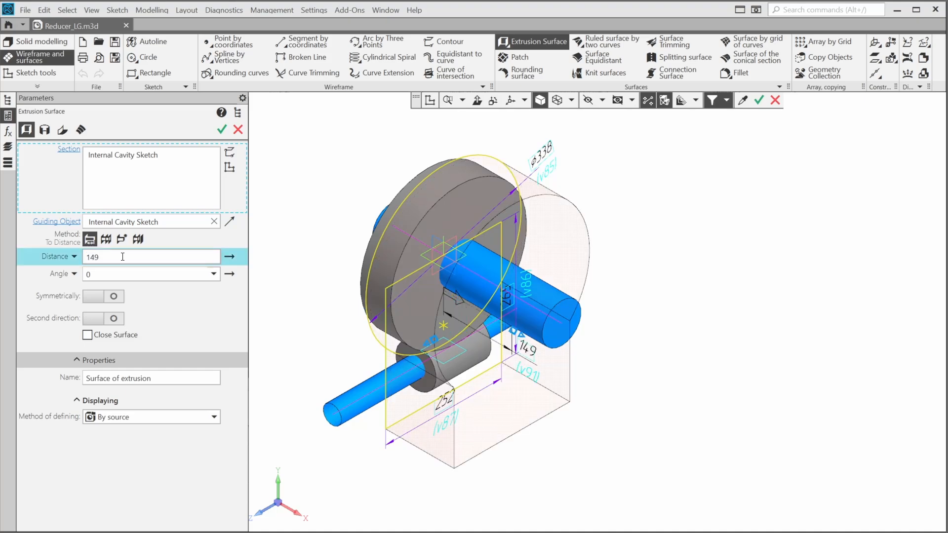
pyautogui.click(108, 295)
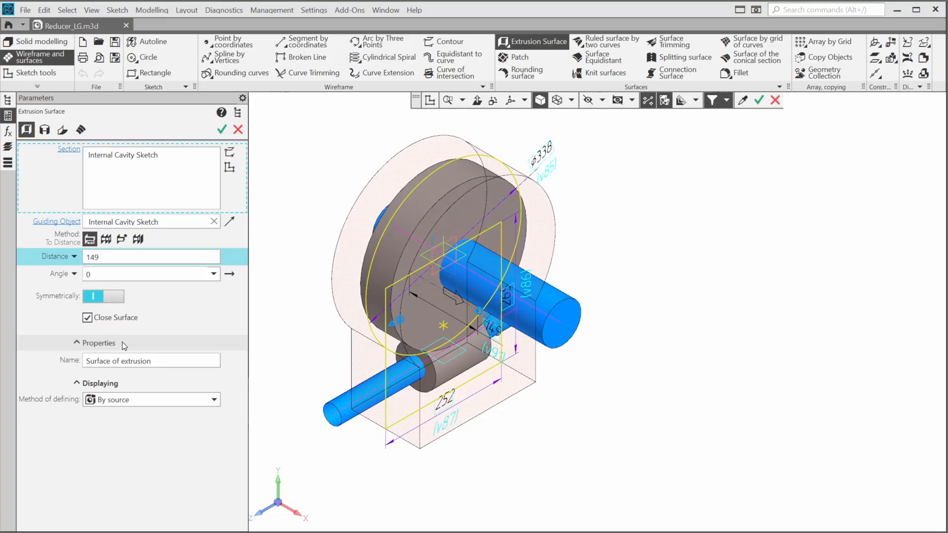
# Name the extruded surface Internal Cavity, create it, and leave the Extrusion Surface command
pyautogui.click(163, 361)
pyautogui.write('Internal Cavity')
pyautogui.press('Return')
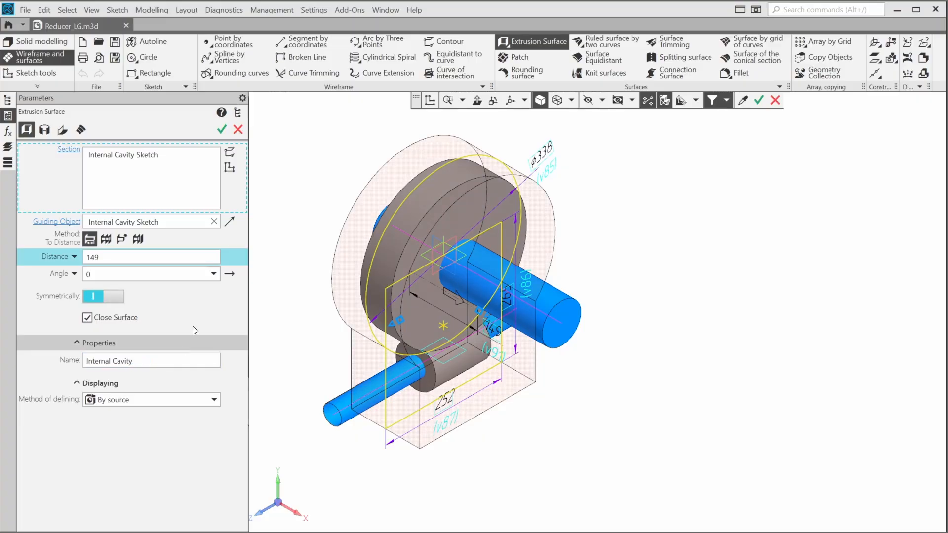
pyautogui.click(224, 128)
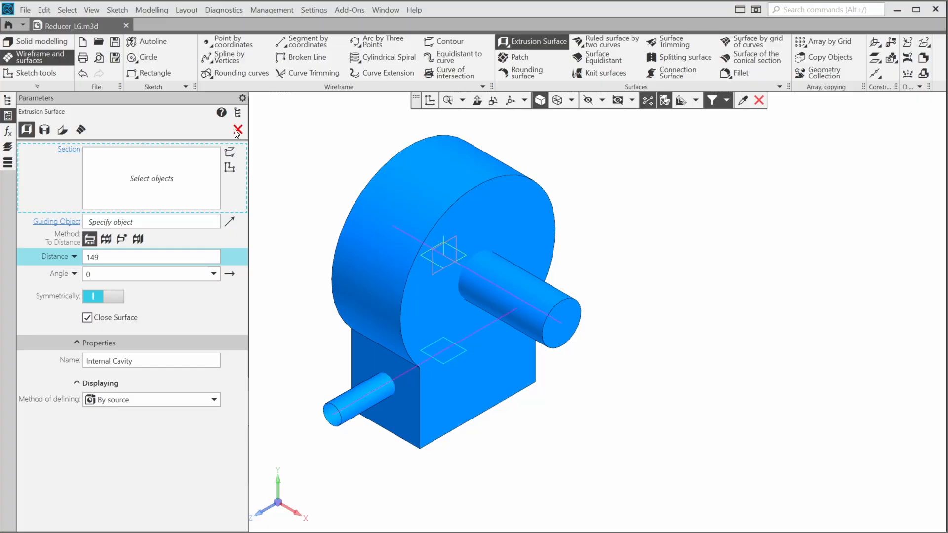
pyautogui.click(237, 130)
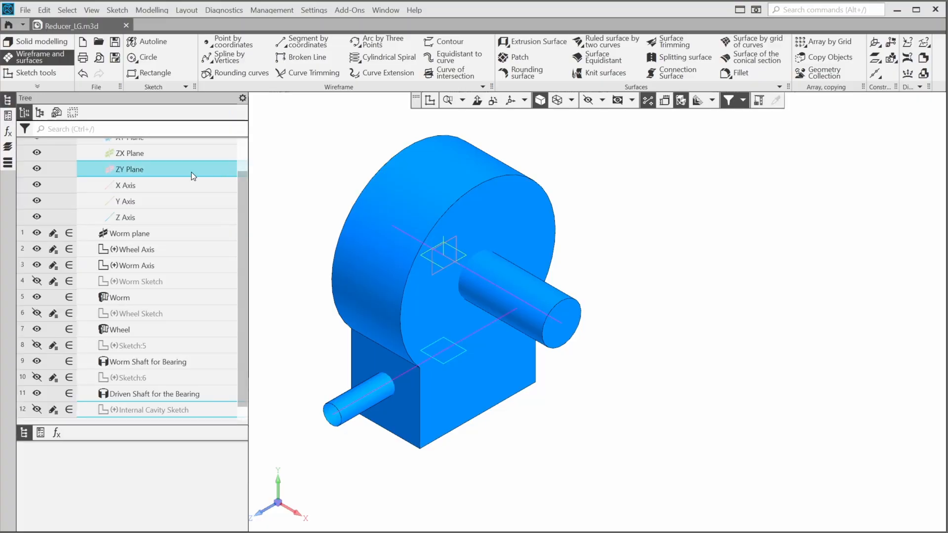
# Start another sketch on the ZY Plane and draw a rectangle wider than the cavity's box-shaped lower part, extending below it
pyautogui.click(171, 167)
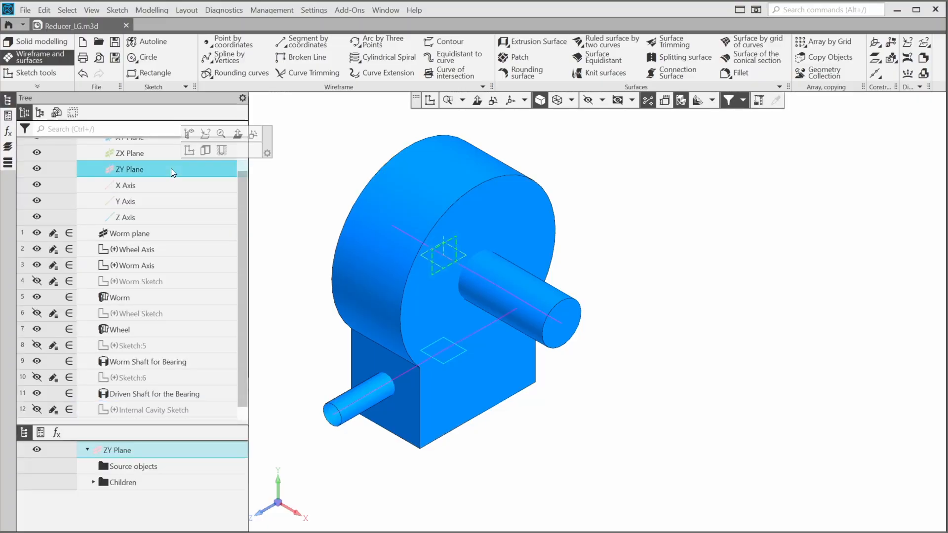
pyautogui.click(188, 150)
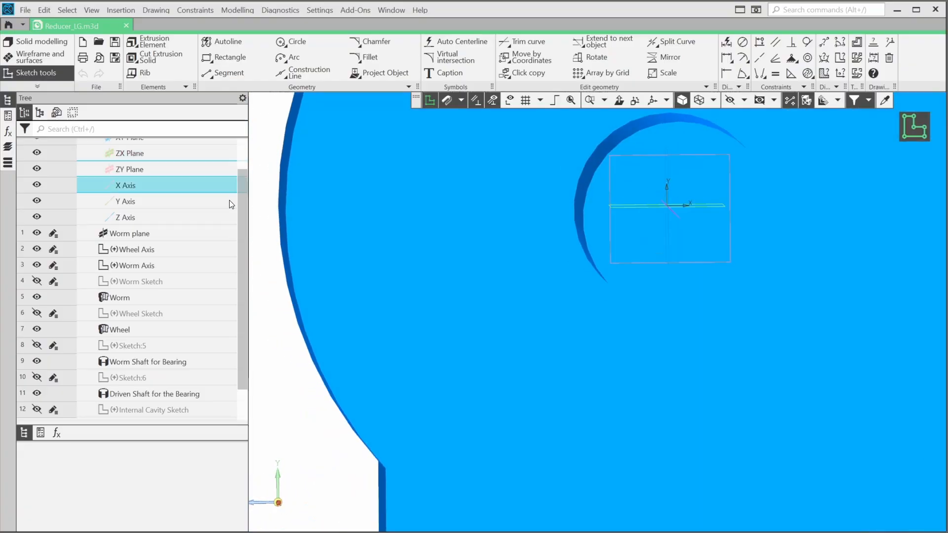
pyautogui.scroll(-5, 412, 258)
pyautogui.moveTo(419, 265)
pyautogui.mouseDown(button='middle')
pyautogui.moveTo(472, 307)
pyautogui.moveTo(498, 306)
pyautogui.mouseUp(button='middle')
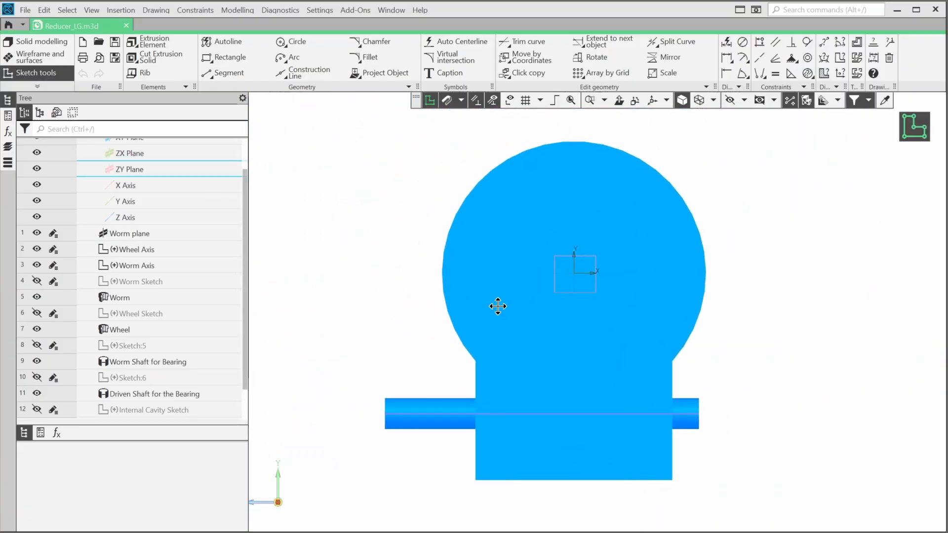
pyautogui.click(239, 58)
pyautogui.click(443, 493)
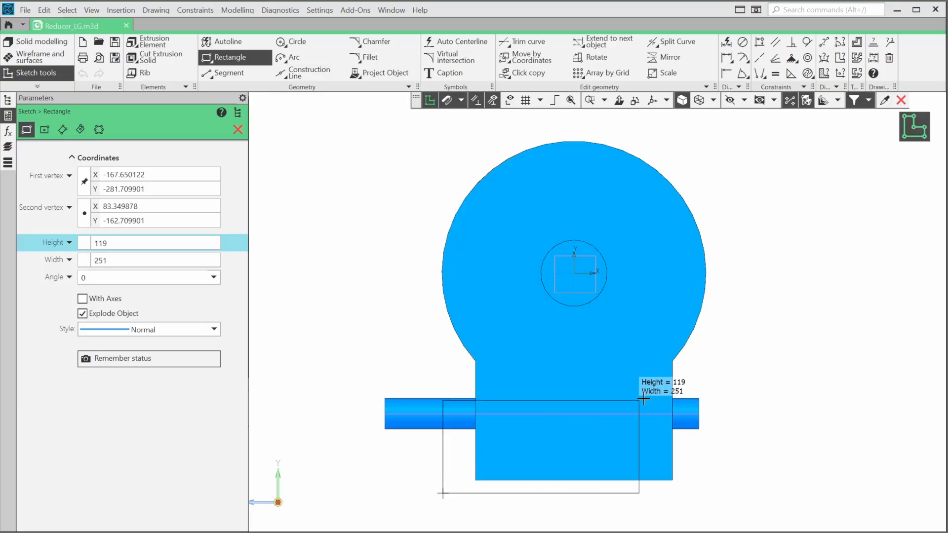
pyautogui.click(727, 299)
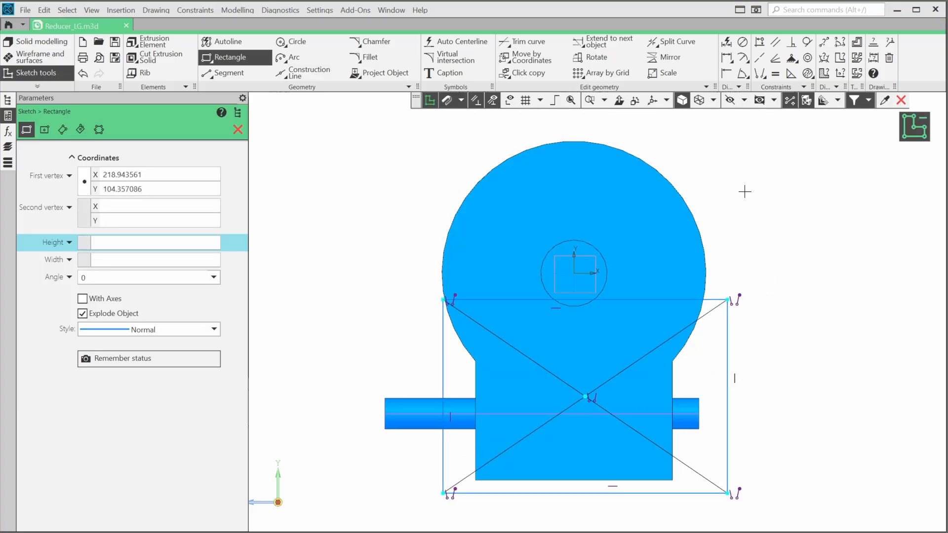
# Merge the midpoint of the new, wider rectangle's upper side with the sketch origin
pyautogui.click(759, 74)
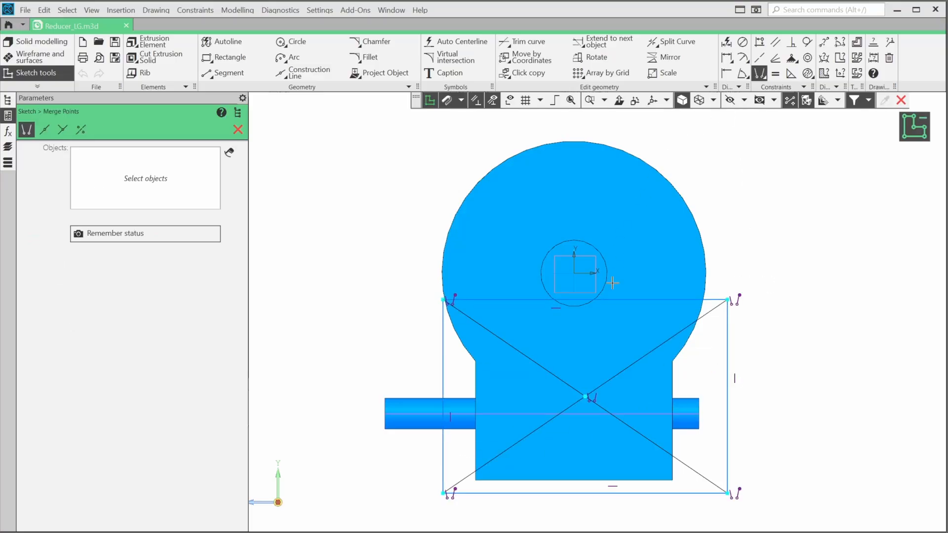
pyautogui.click(592, 300)
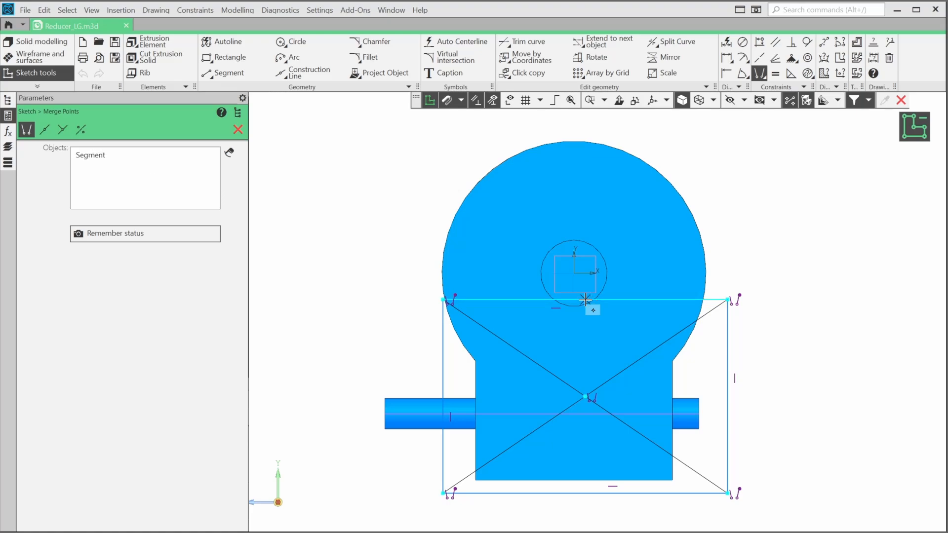
pyautogui.click(574, 273)
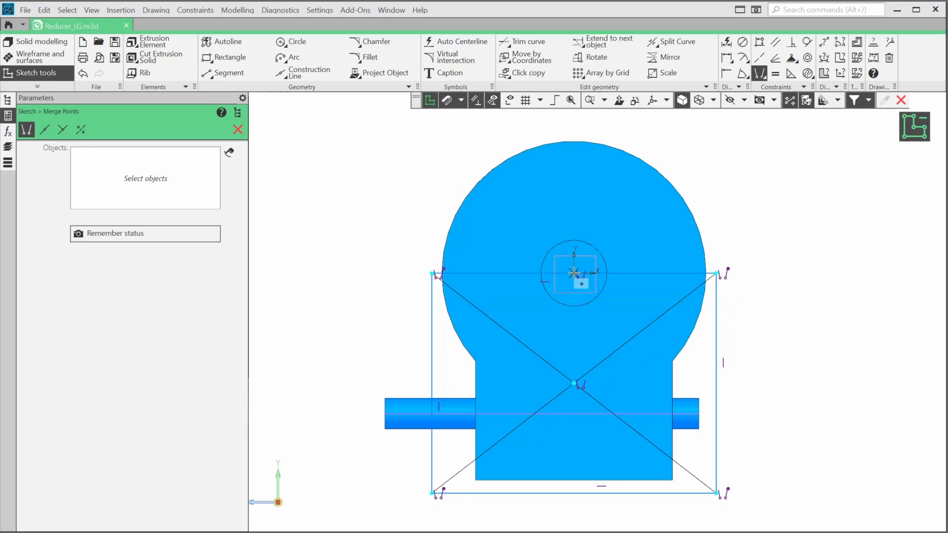
# Dimension the rectangle's vertical side and set its height to 278
pyautogui.click(727, 42)
pyautogui.click(717, 340)
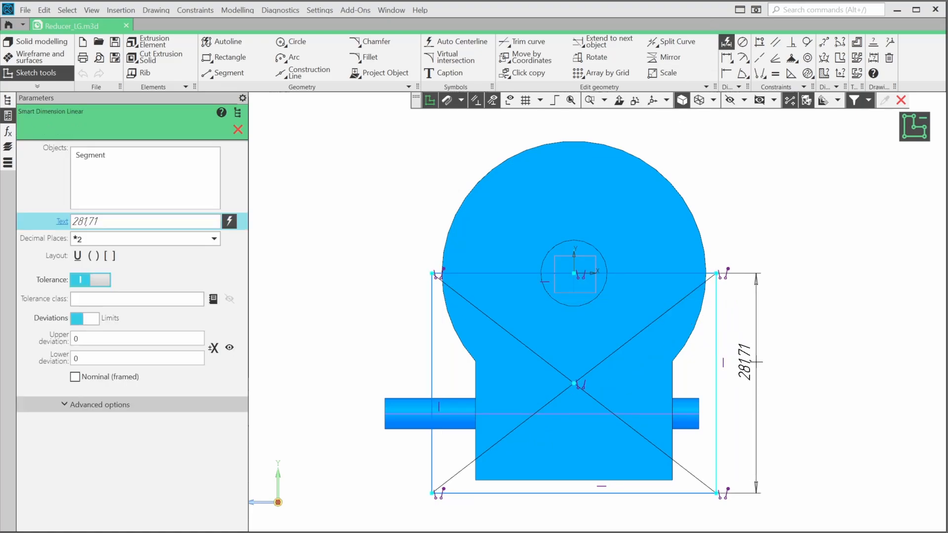
pyautogui.click(757, 365)
pyautogui.write('2')
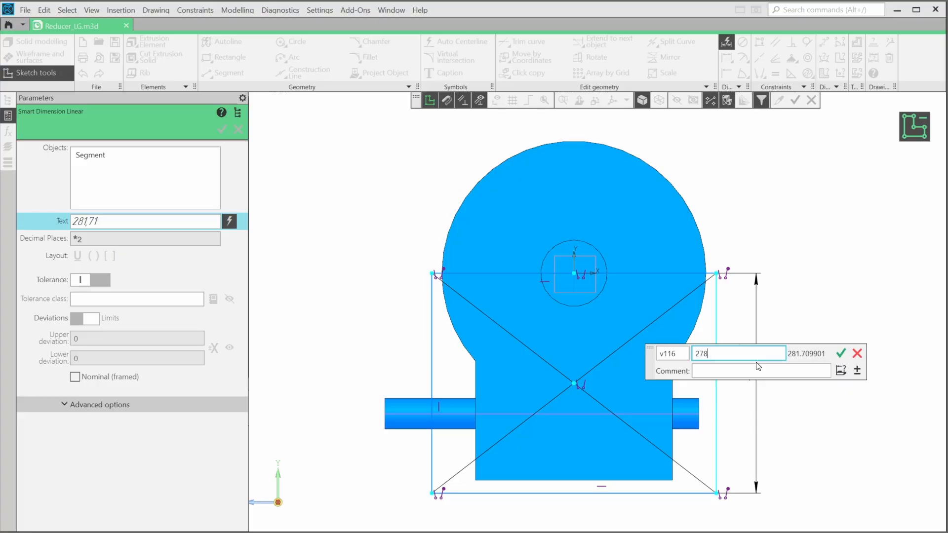
pyautogui.write('78')
pyautogui.press('Return')
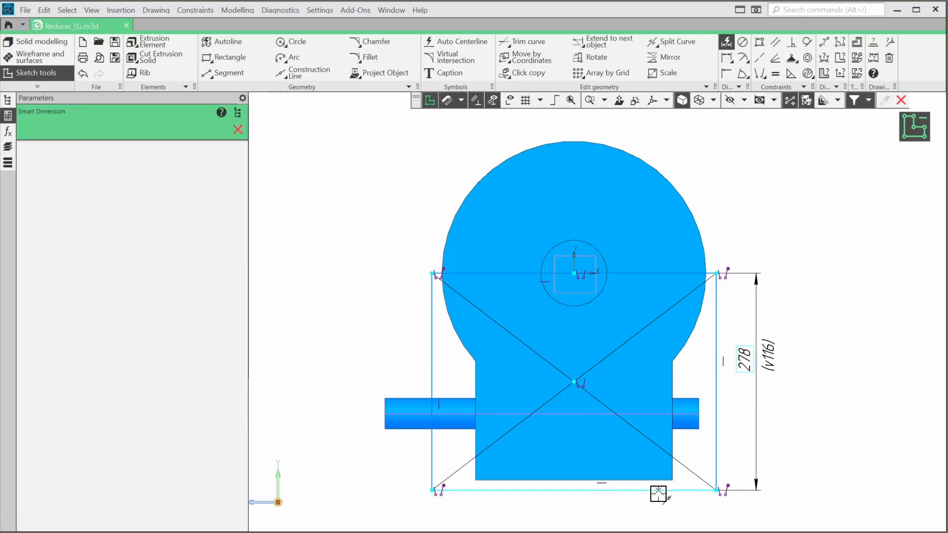
# Dimension the rectangle's lower side and set its width to 349
pyautogui.click(660, 491)
pyautogui.click(583, 522)
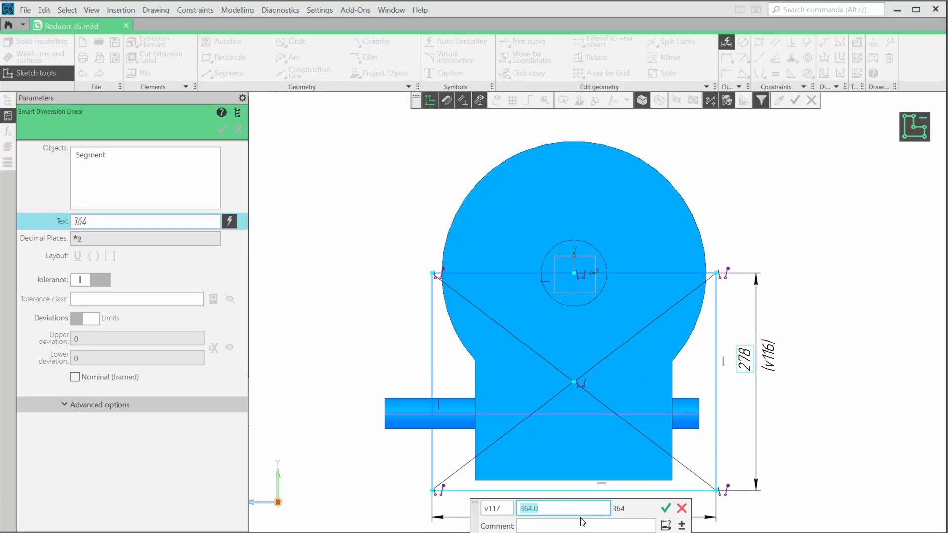
pyautogui.write('349')
pyautogui.press('Return')
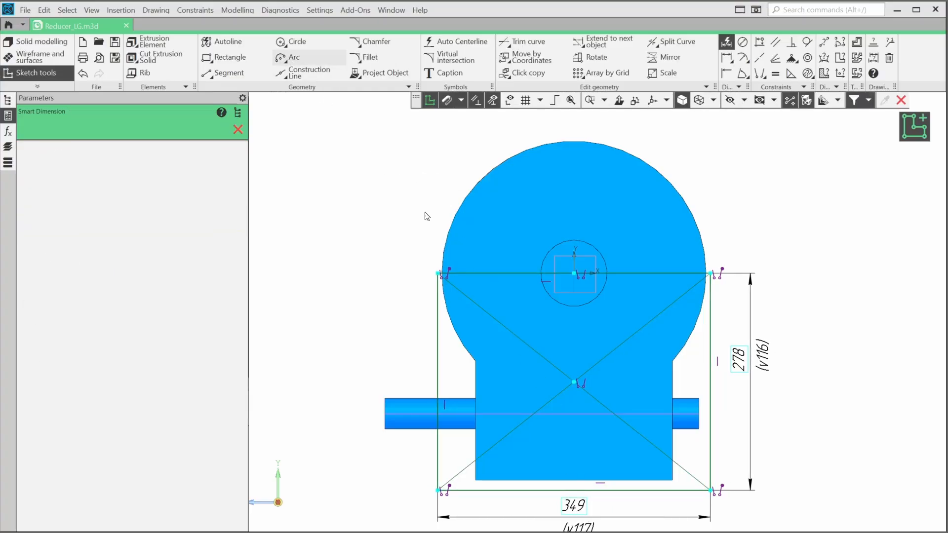
# Draw an arc of radius 174.5 centred on the origin over the rectangle, joining its two upper corners, and finish the sketch
pyautogui.click(574, 273)
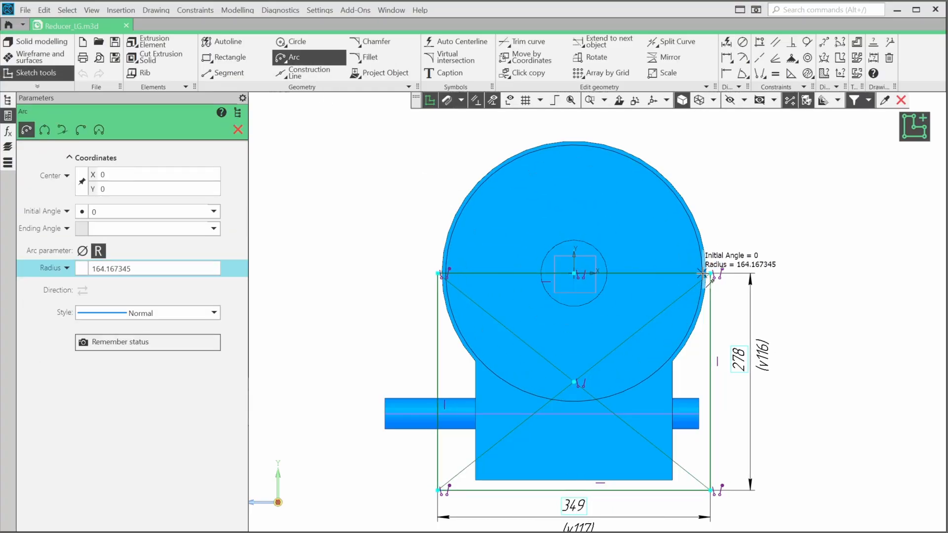
pyautogui.click(709, 273)
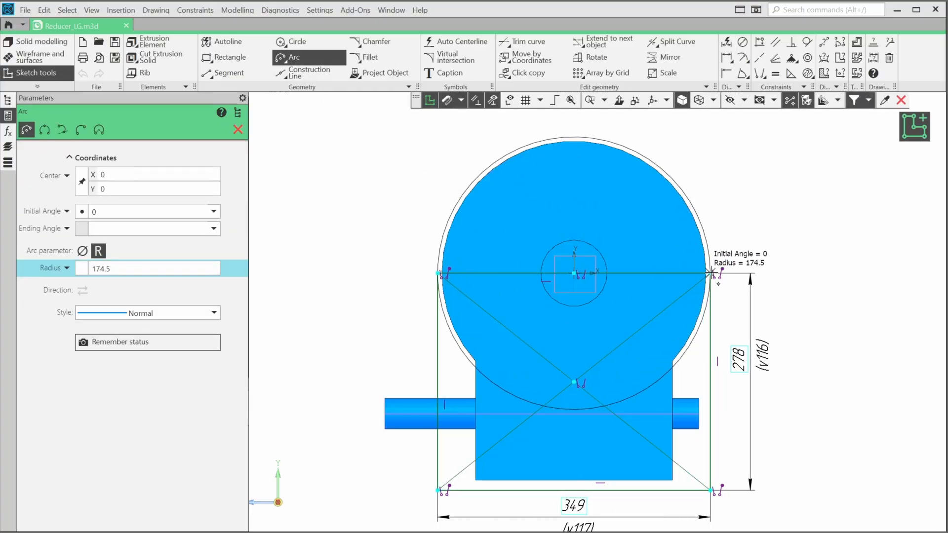
pyautogui.click(437, 273)
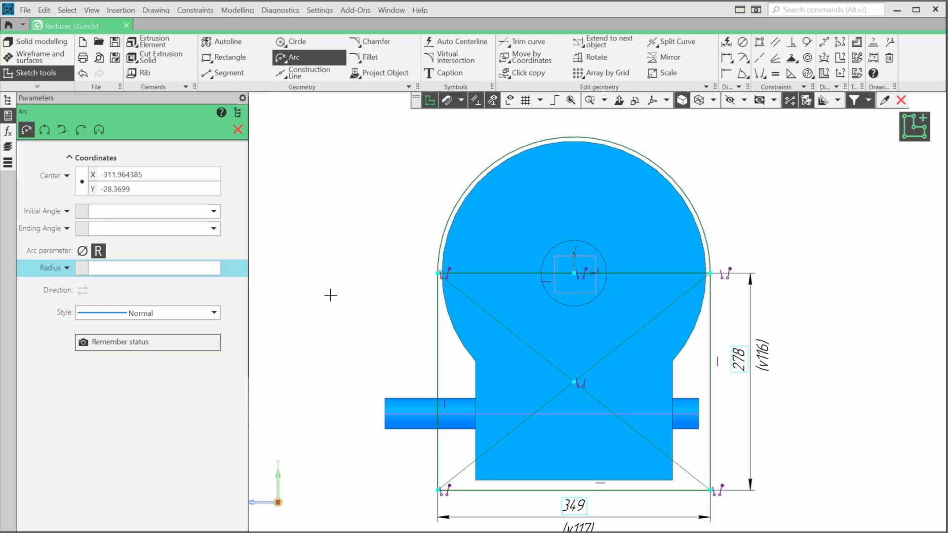
pyautogui.click(906, 138)
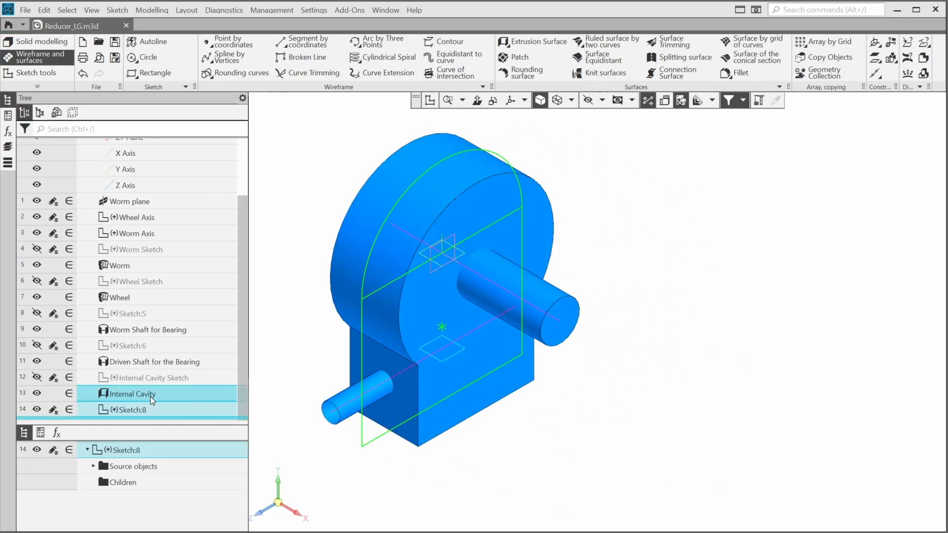
# Rename the new sketch as Outer Contour Sketch
pyautogui.click(138, 409)
pyautogui.write('Outer Contour Sketch')
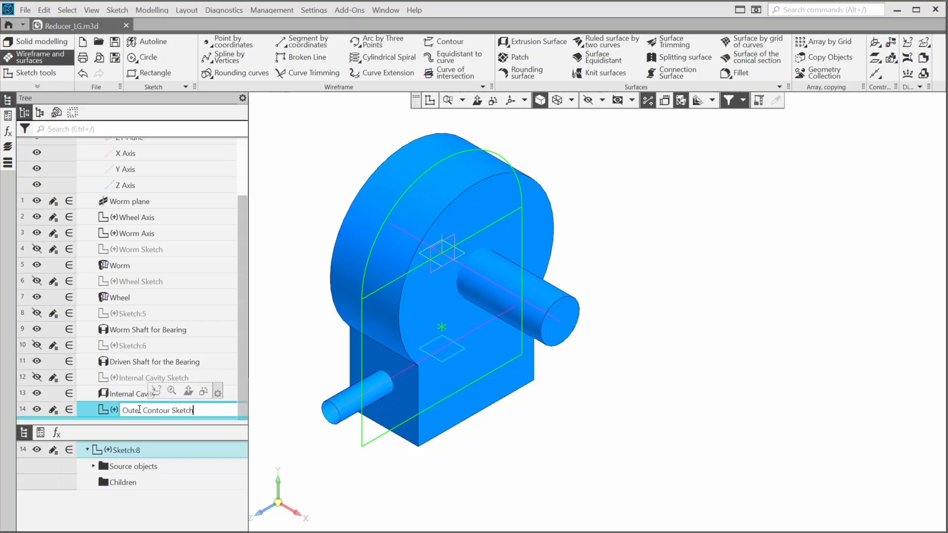
pyautogui.press('Return')
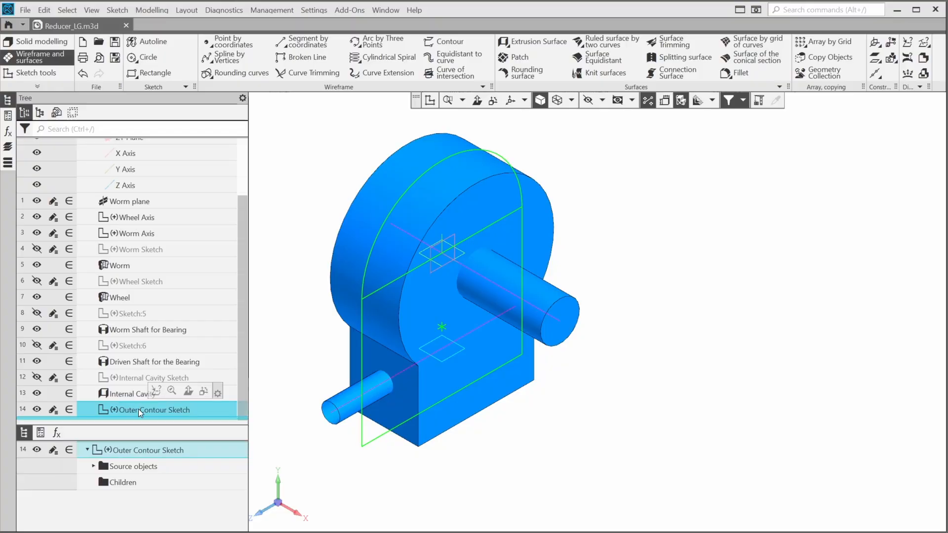
# Start an Extrusion Surface using the arc and rectangle regions of the Outer Contour Sketch as sections instead of the whole sketch
pyautogui.click(540, 43)
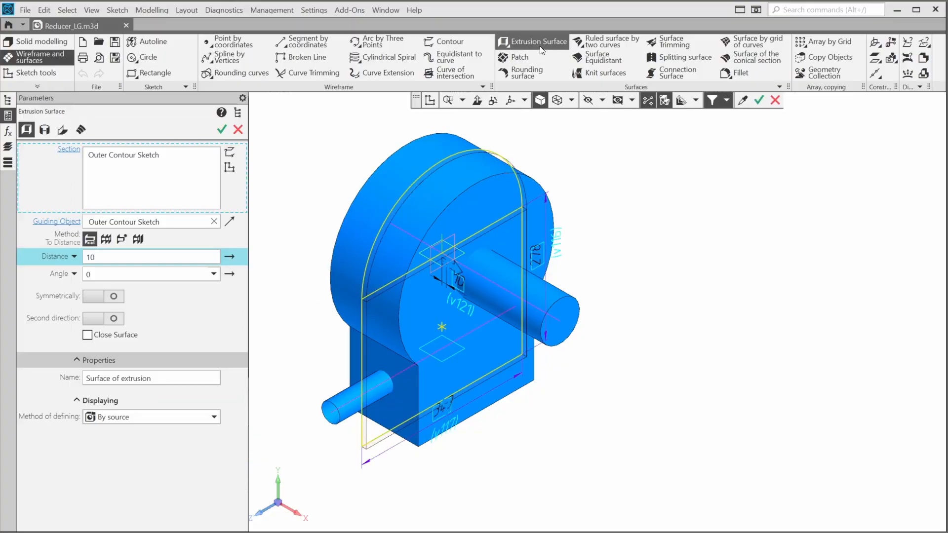
pyautogui.moveTo(581, 212); pyautogui.dragTo(351, 264, button='middle')
pyautogui.scroll(3, 353, 277)
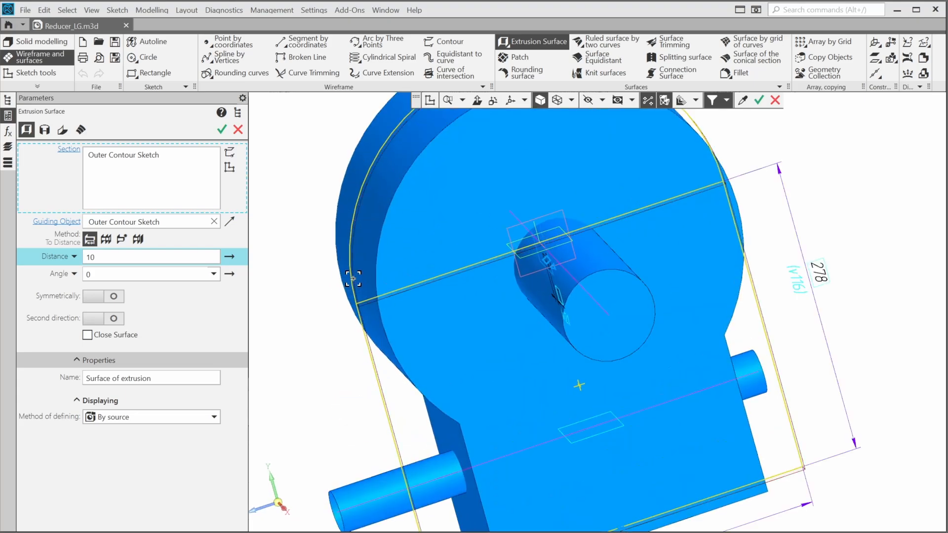
pyautogui.click(362, 282)
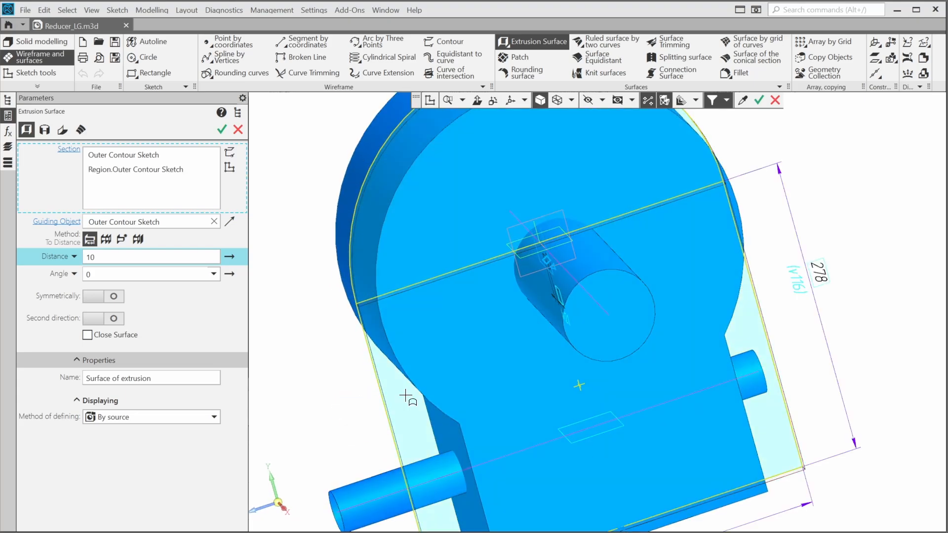
pyautogui.click(404, 395)
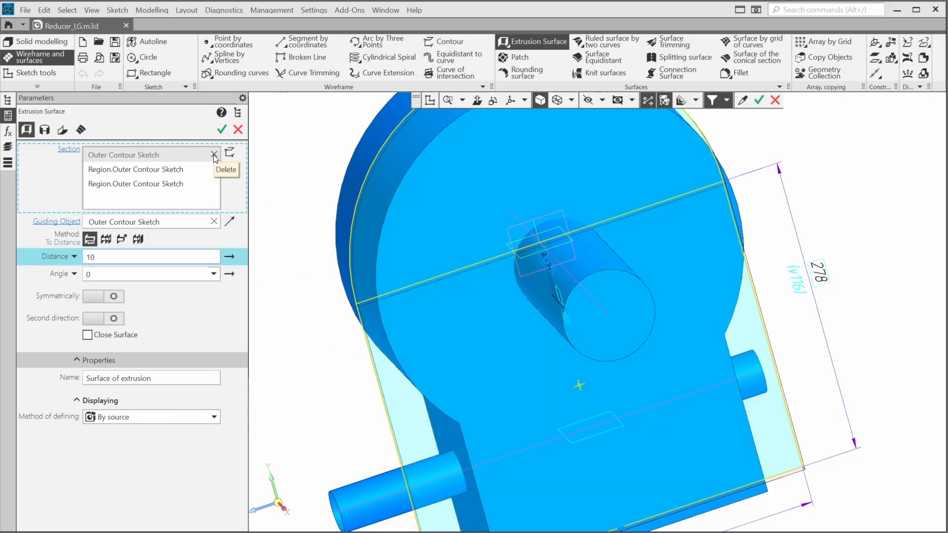
pyautogui.click(213, 155)
# Extrude the first direction up to a lower corner vertex on the Internal Cavity's back side, with an offset of 5.5
pyautogui.moveTo(306, 311); pyautogui.dragTo(370, 321, button='middle')
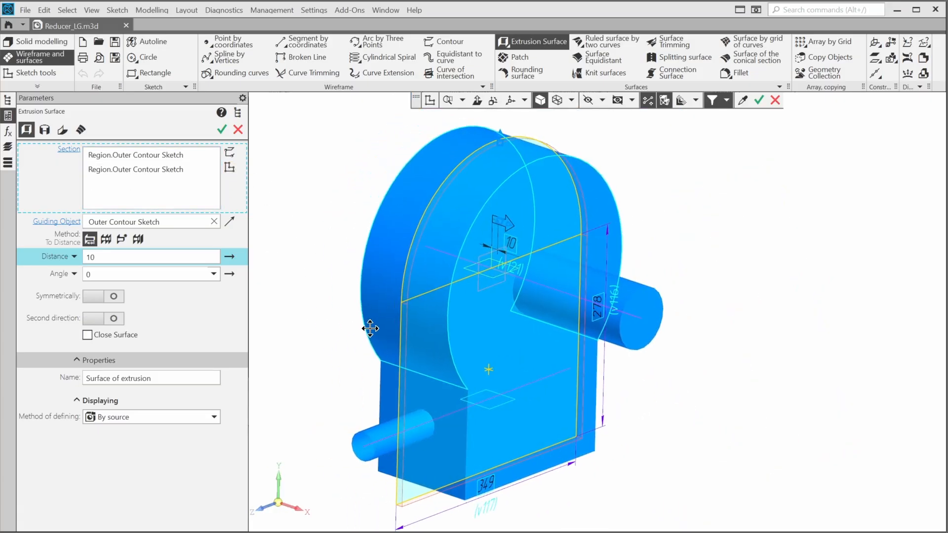
pyautogui.click(122, 238)
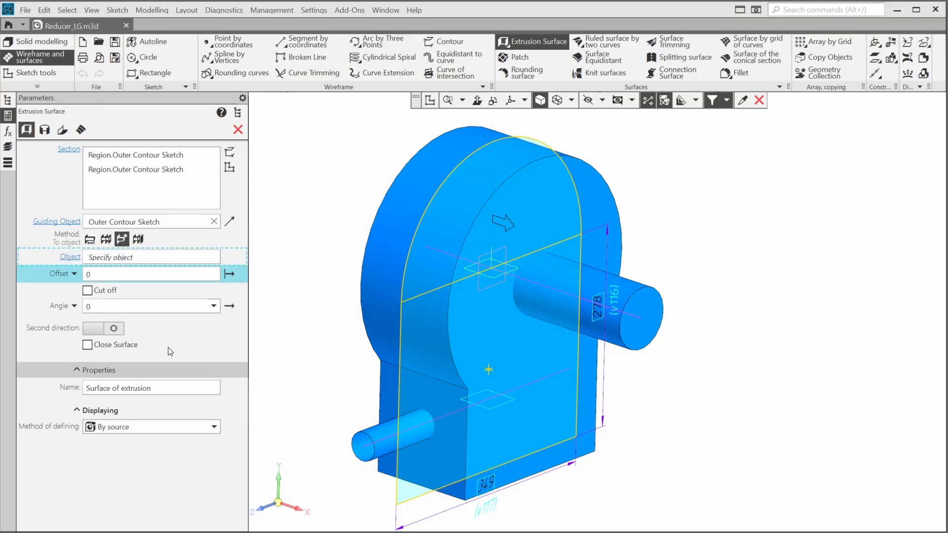
pyautogui.click(378, 472)
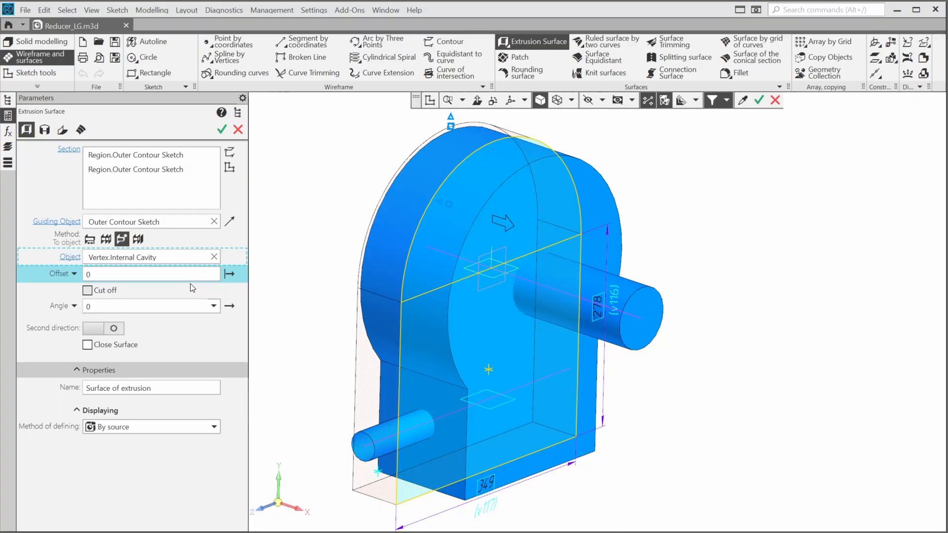
pyautogui.write('5')
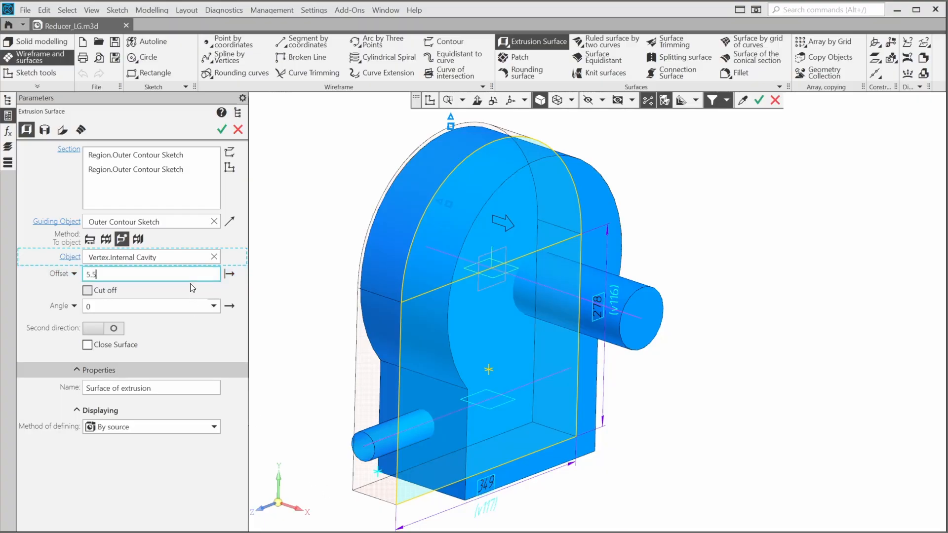
pyautogui.write('.5')
pyautogui.press('Return')
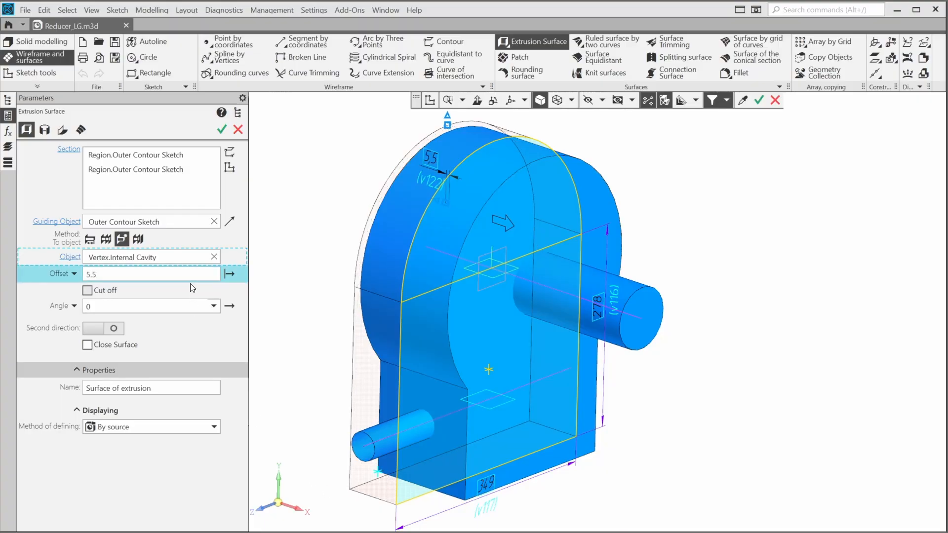
# Enable a second direction up to the Internal Cavity's opposite lower corner vertex, with an offset of 5.5 and Cut off enabled
pyautogui.click(113, 329)
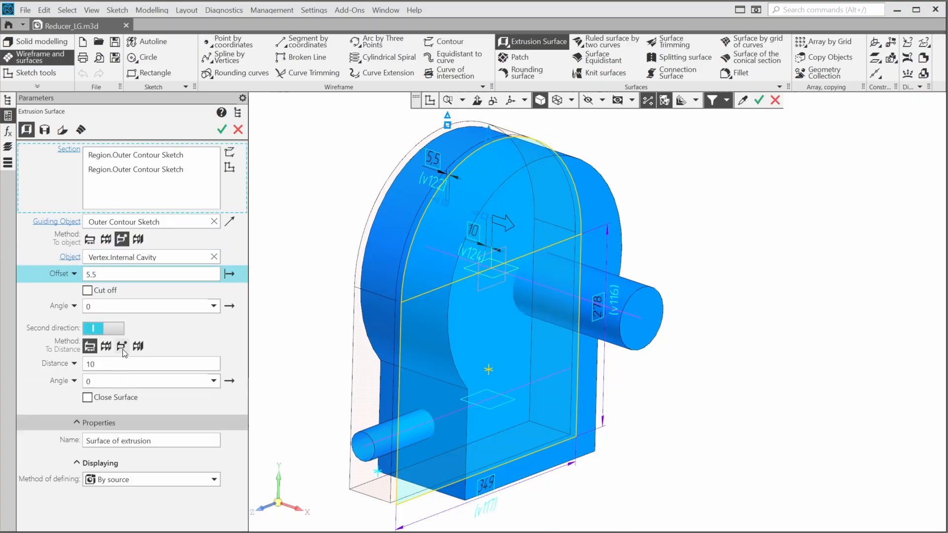
pyautogui.click(122, 347)
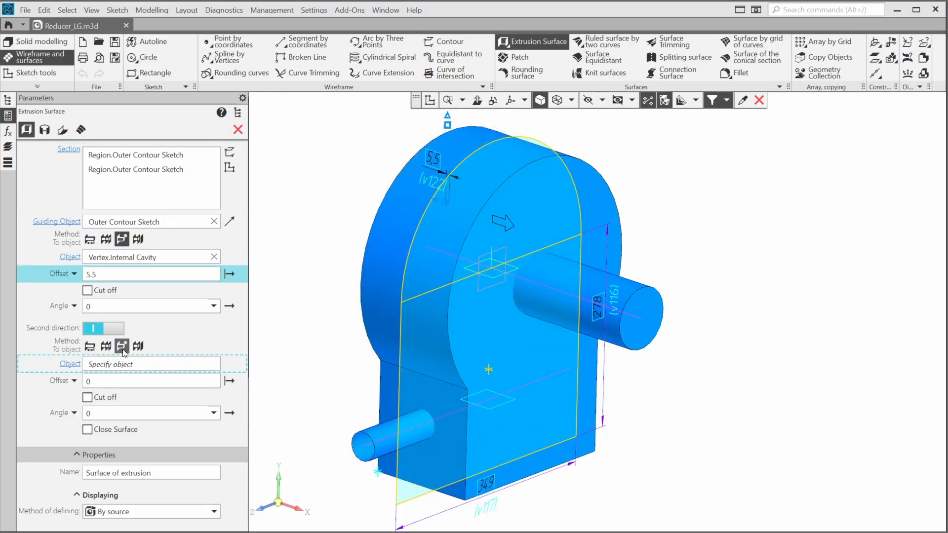
pyautogui.click(464, 500)
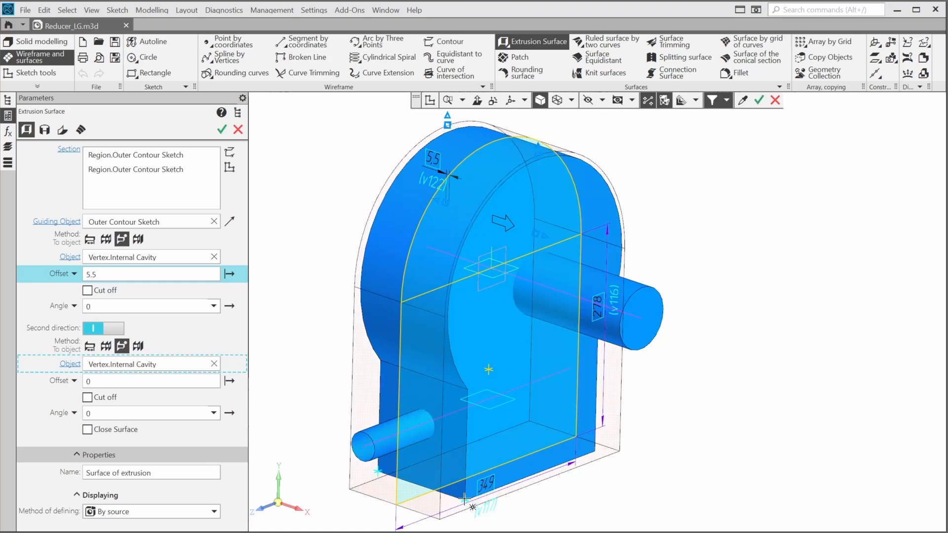
pyautogui.click(179, 382)
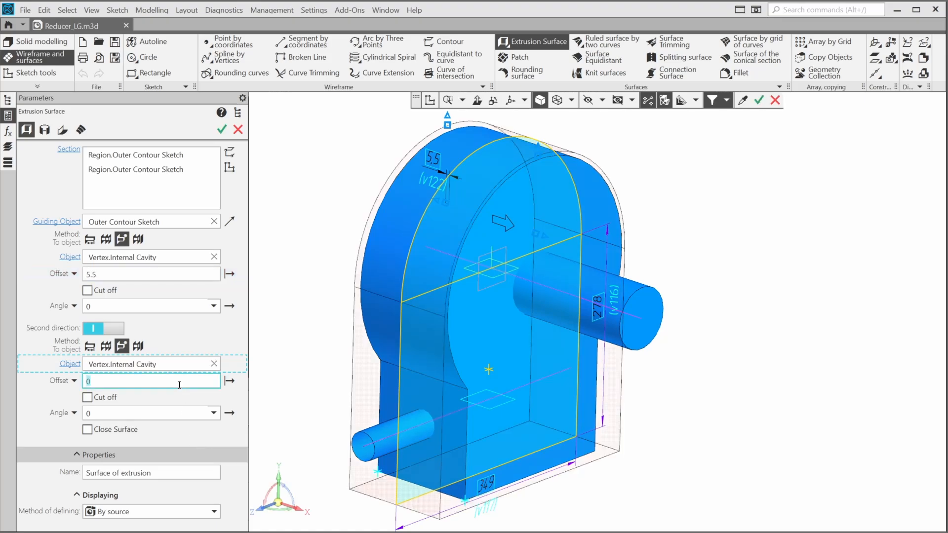
pyautogui.write('5.5')
pyautogui.press('Return')
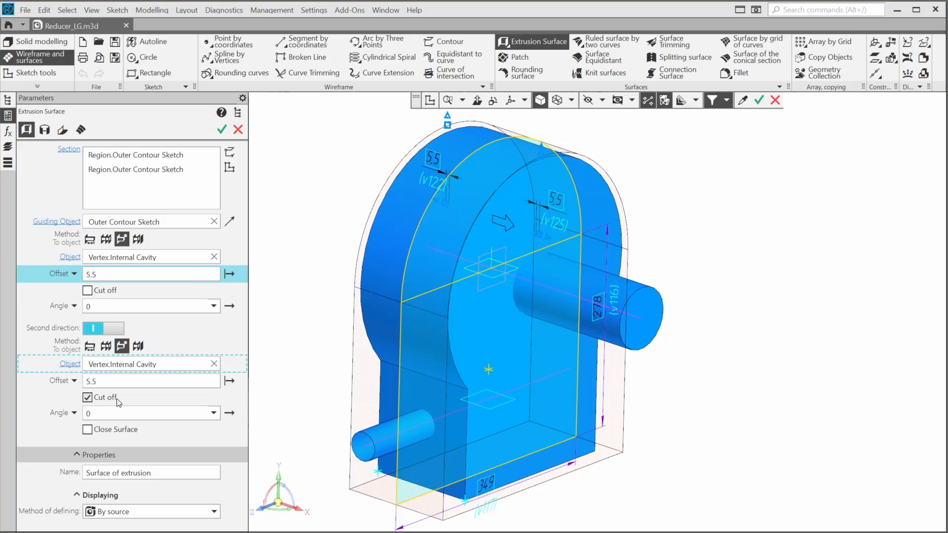
# Name the extruded surface Outer Contour, create it, and leave the Extrusion Surface command
pyautogui.click(168, 471)
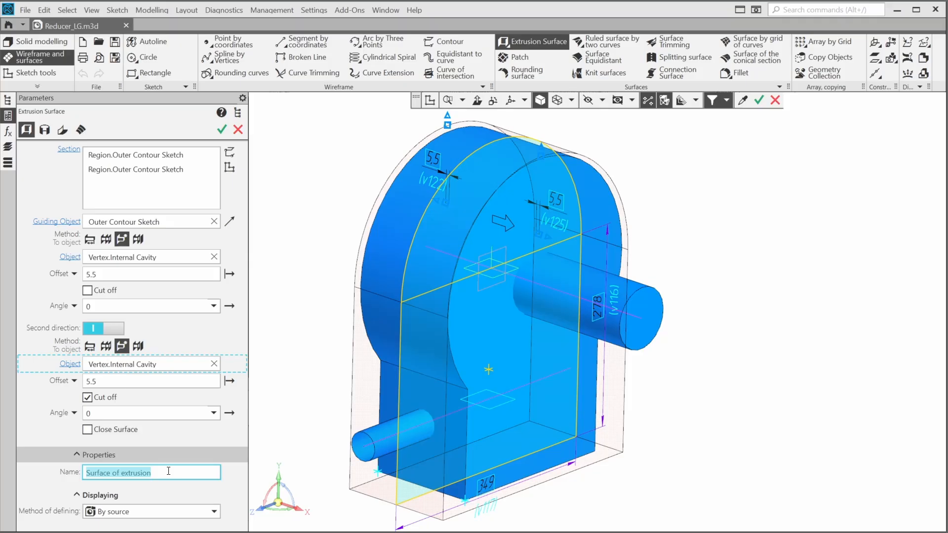
pyautogui.write('Outer Contour')
pyautogui.press('Return')
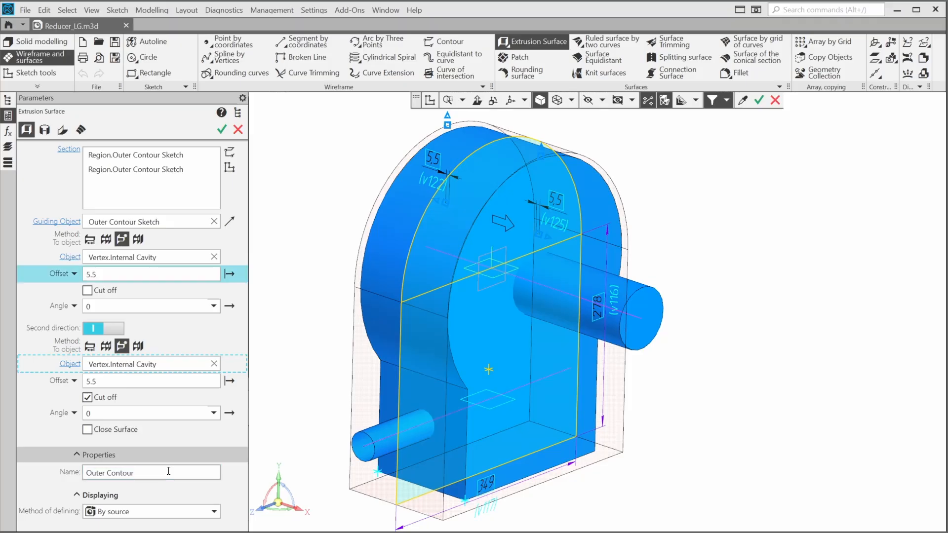
pyautogui.click(222, 129)
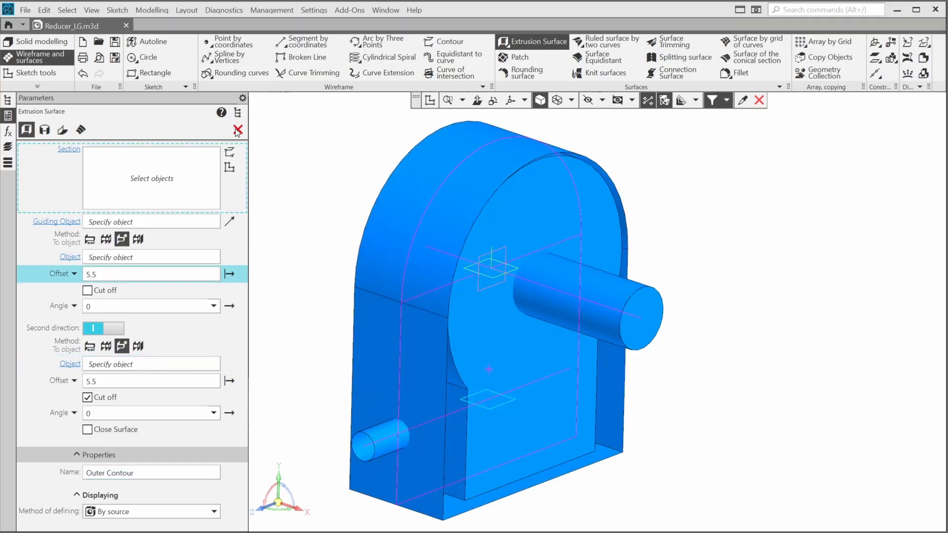
pyautogui.click(238, 130)
# Edit the Outer Contour surface so that it is closed, and apply the change
pyautogui.scroll(-1, 181, 348)
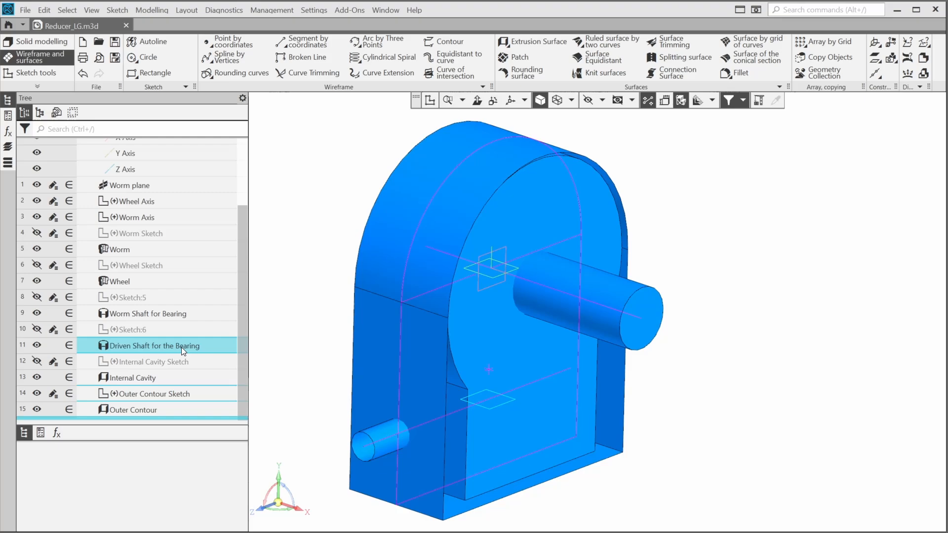
pyautogui.click(158, 409)
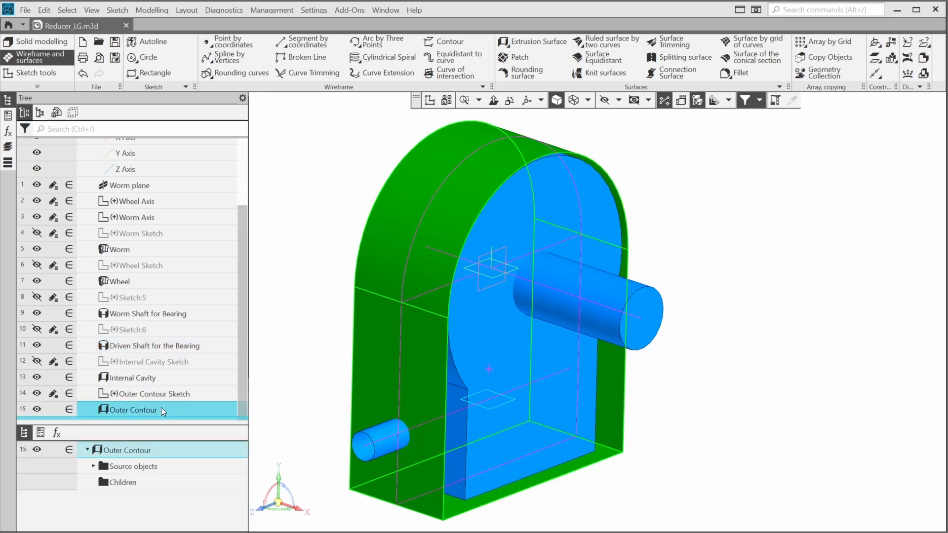
pyautogui.doubleClick(162, 411)
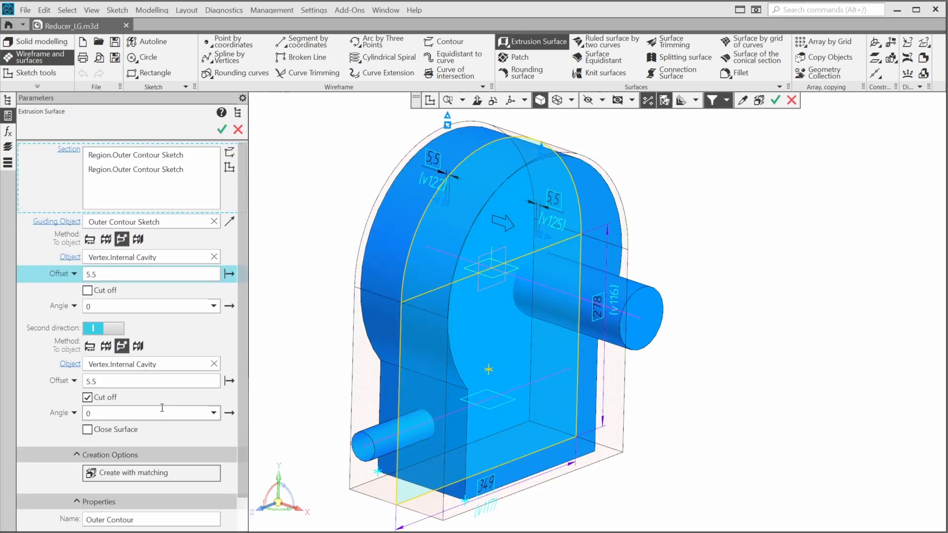
pyautogui.click(88, 429)
pyautogui.click(222, 130)
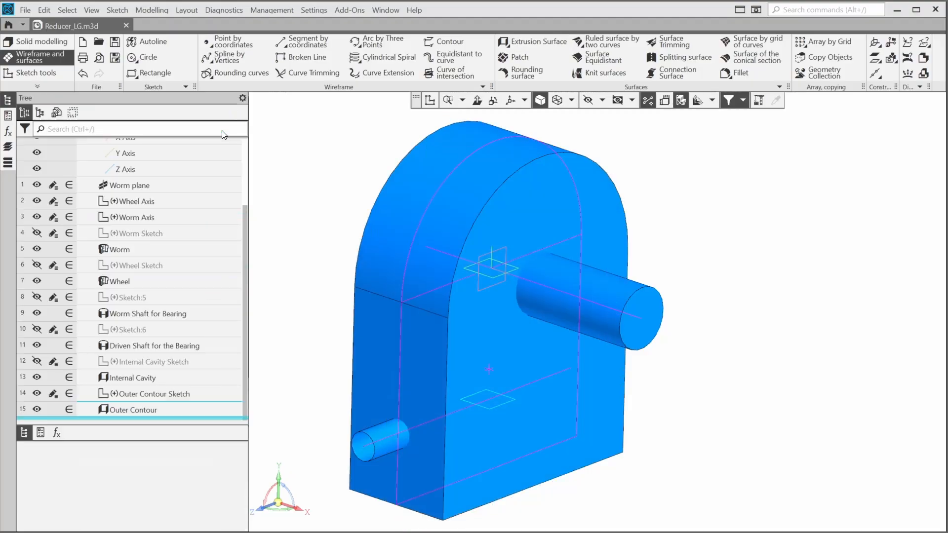
# Start a sketch on the Outer Contour's narrow side face and draw a circle about 76 mm in diameter, centred on the worm shaft
pyautogui.scroll(-4, 379, 203)
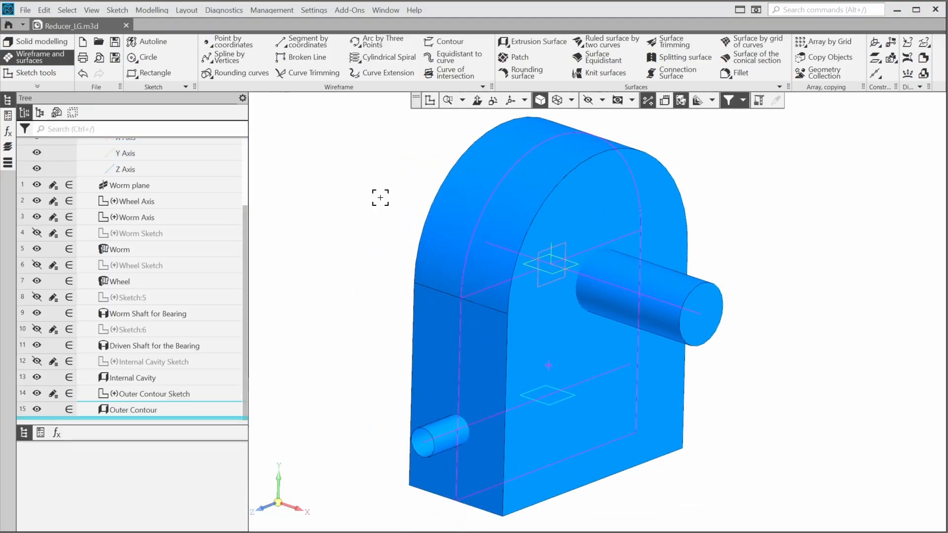
pyautogui.moveTo(379, 205); pyautogui.dragTo(371, 210, button='middle')
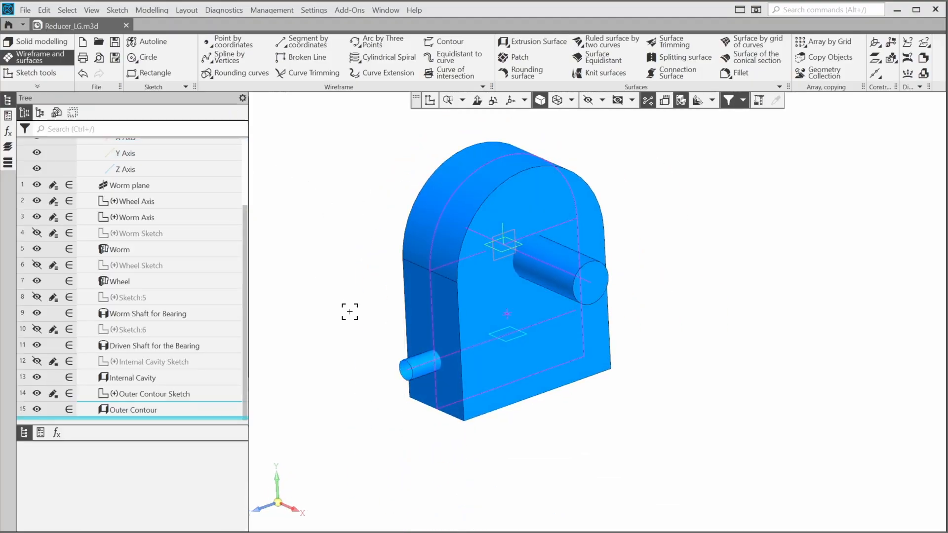
pyautogui.click(446, 327)
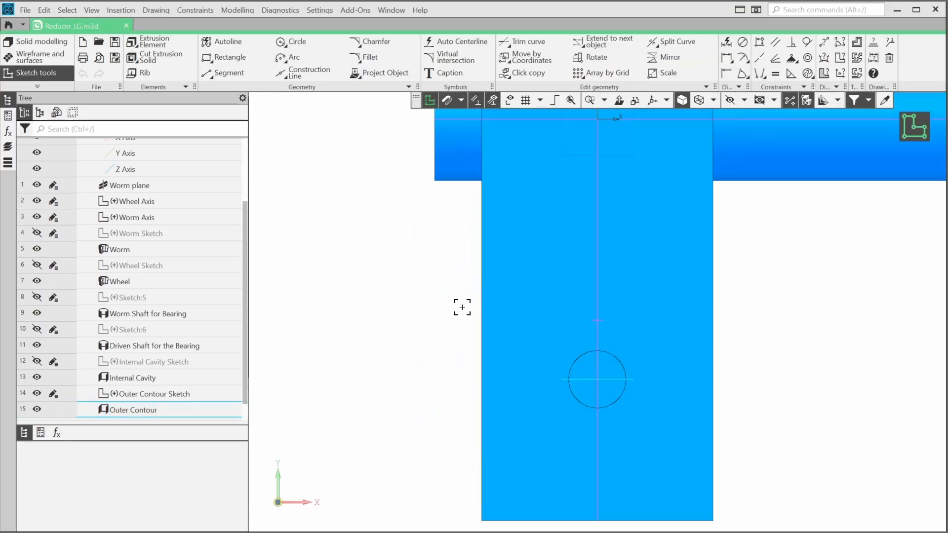
pyautogui.click(297, 40)
pyautogui.scroll(5, 600, 390)
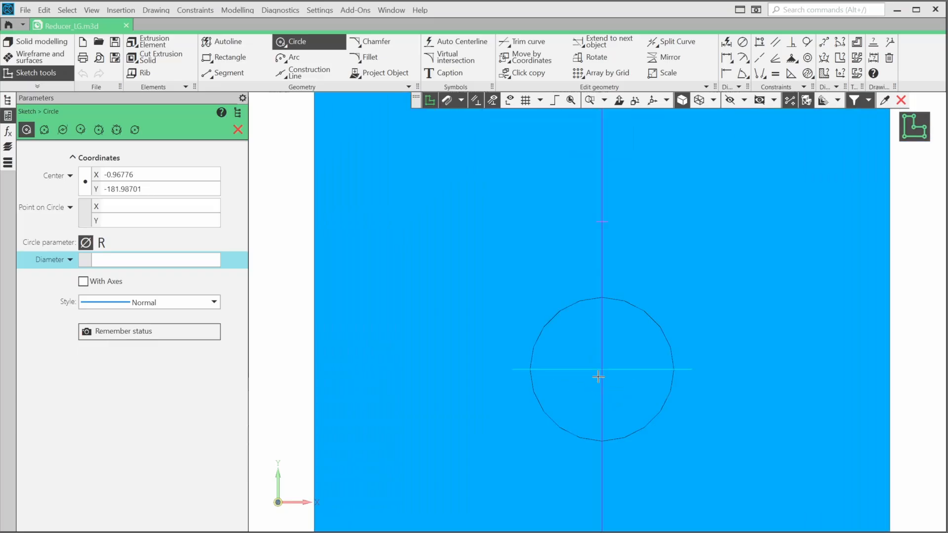
pyautogui.click(597, 379)
pyautogui.click(705, 279)
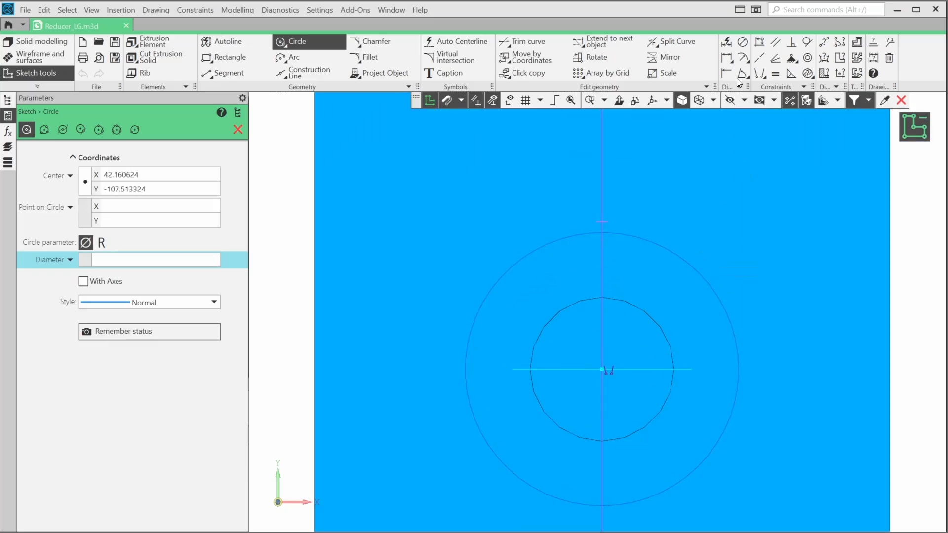
# Dimension the circle around the worm shaft to a diameter of 90 mm and finish the sketch
pyautogui.click(726, 41)
pyautogui.click(704, 278)
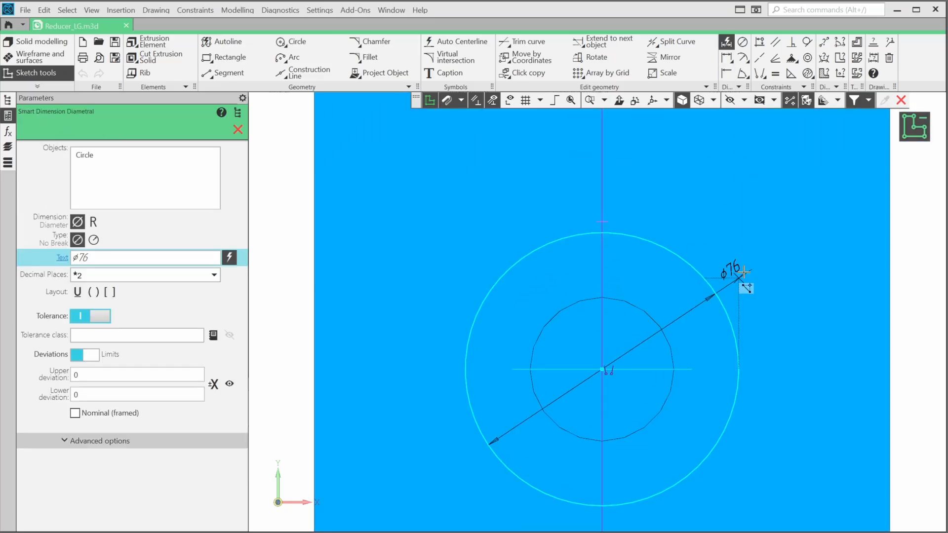
pyautogui.click(738, 277)
pyautogui.write('90')
pyautogui.press('Return')
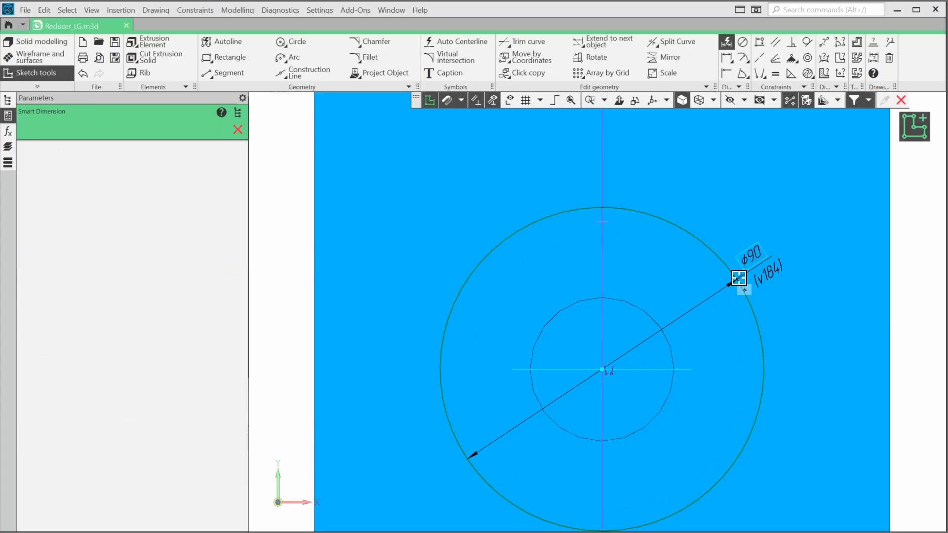
pyautogui.click(913, 127)
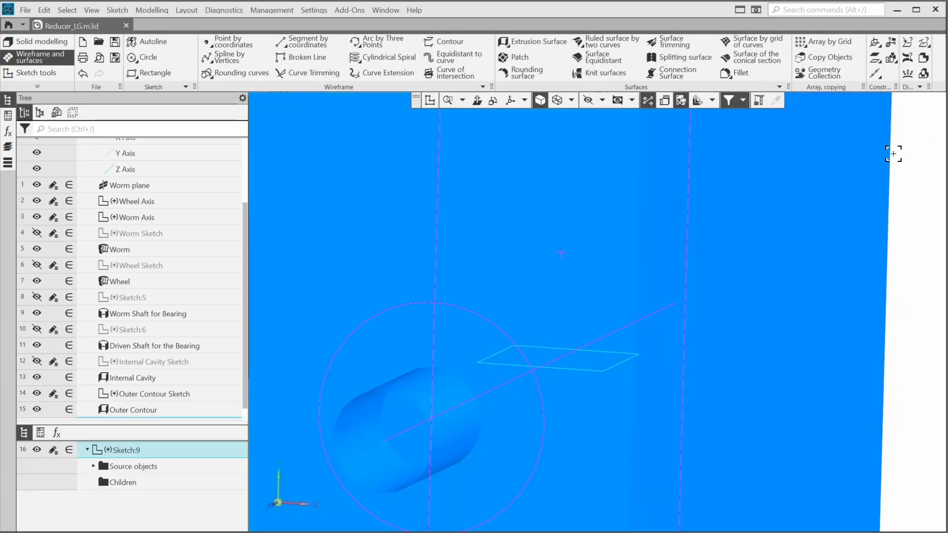
# Rename the side face circle's sketch as Shift Hole 90 mm
pyautogui.scroll(-1, 152, 389)
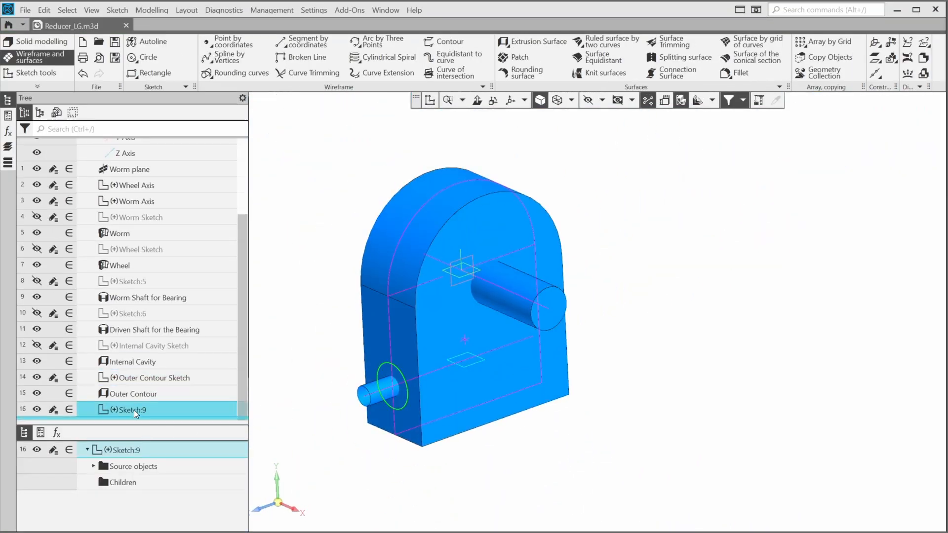
pyautogui.click(134, 410)
pyautogui.write('Shift Hole 90 mm')
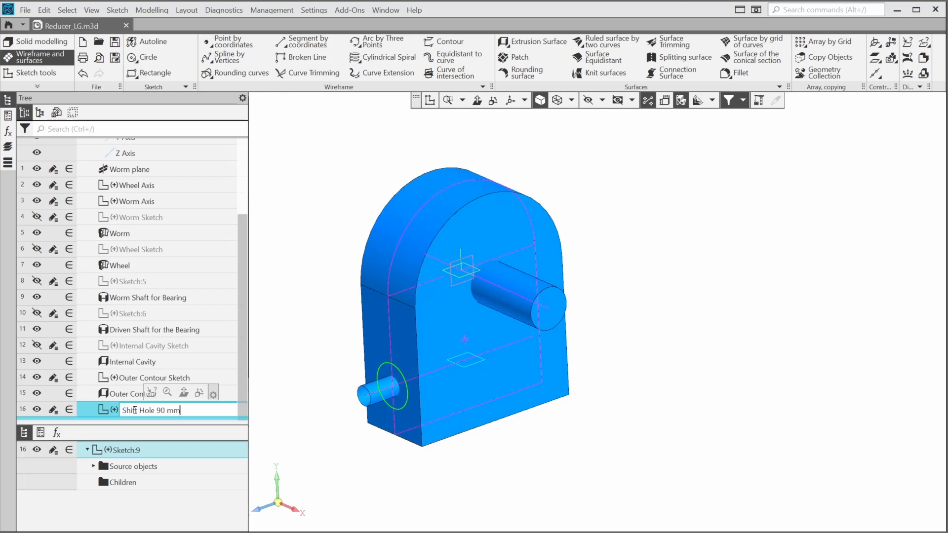
pyautogui.press('Return')
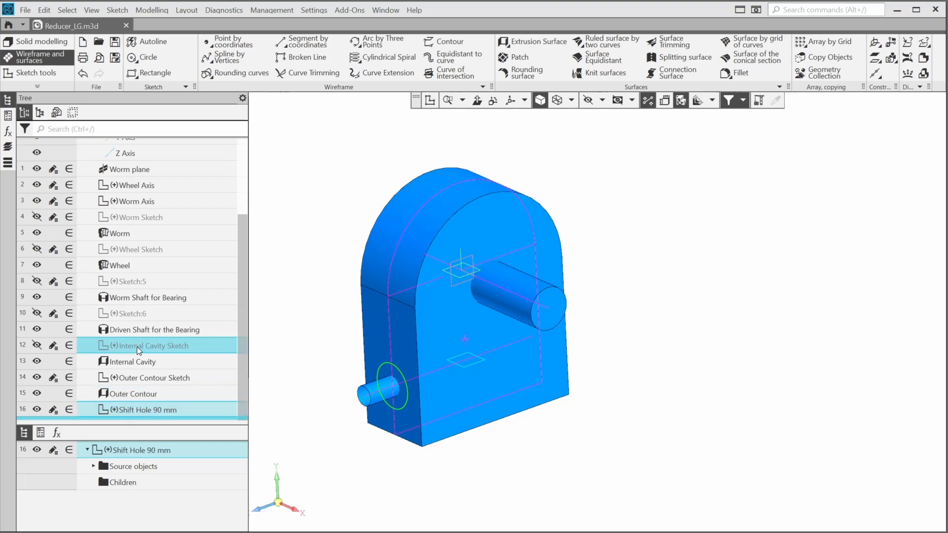
# Start a sketch on the ZX Plane and draw a centerpoint rectangle about 367 mm wide and 208 mm high at the origin
pyautogui.scroll(3, 137, 346)
pyautogui.click(141, 194)
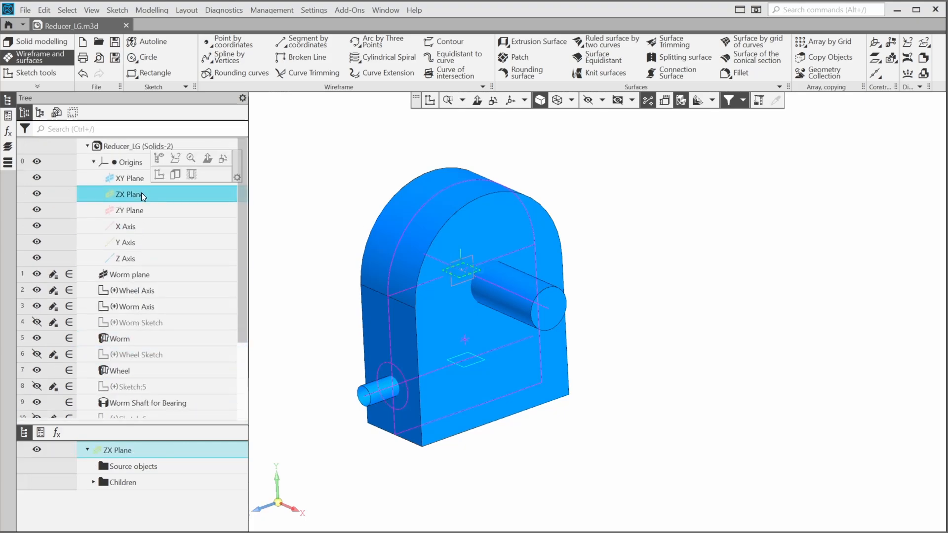
pyautogui.click(158, 174)
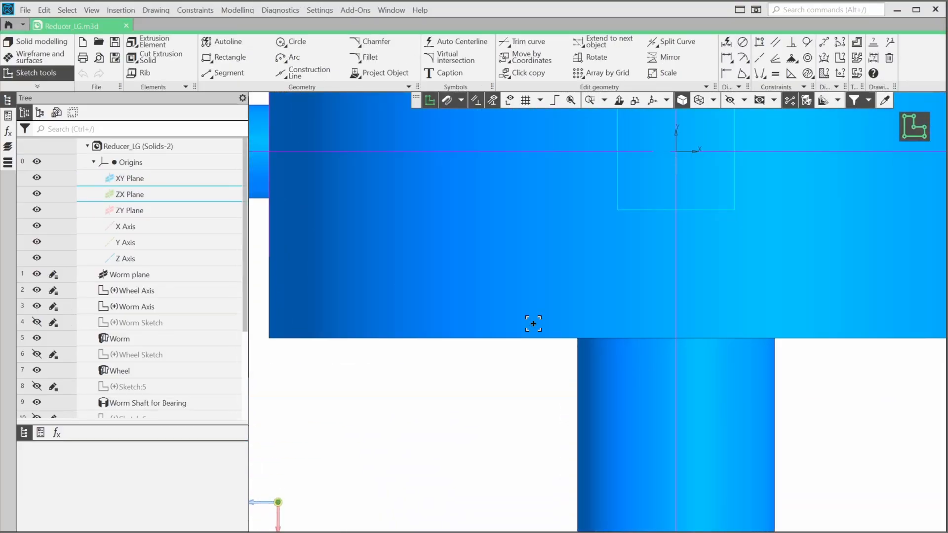
pyautogui.scroll(-5, 564, 325)
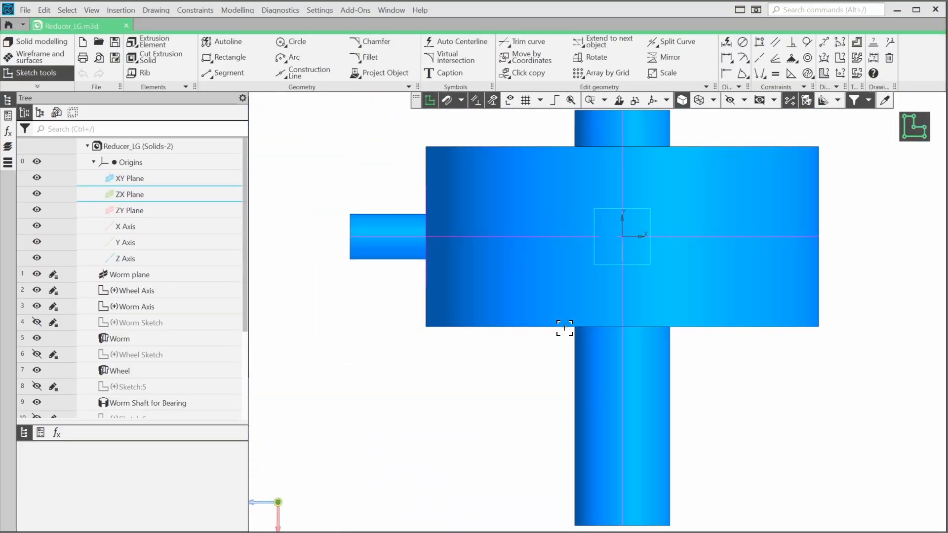
pyautogui.moveTo(528, 347); pyautogui.dragTo(495, 414, button='middle')
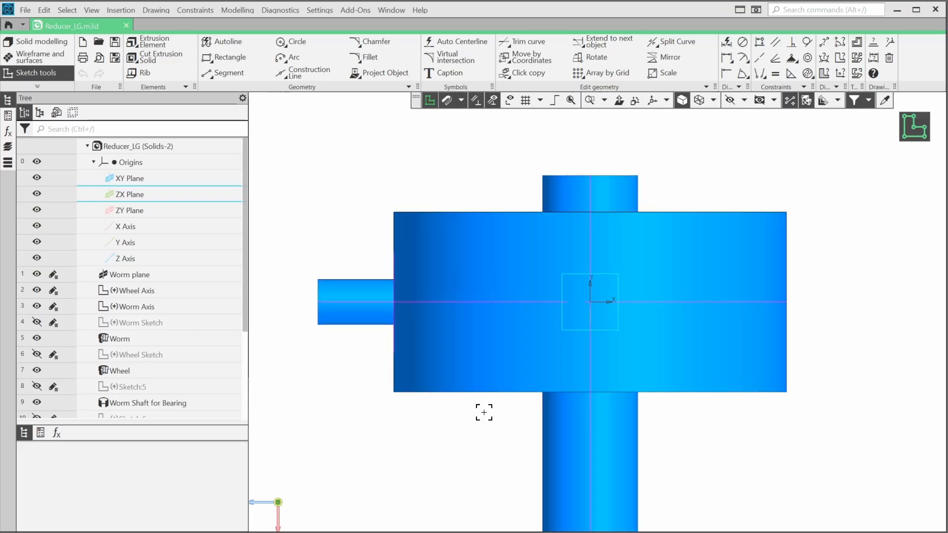
pyautogui.click(231, 58)
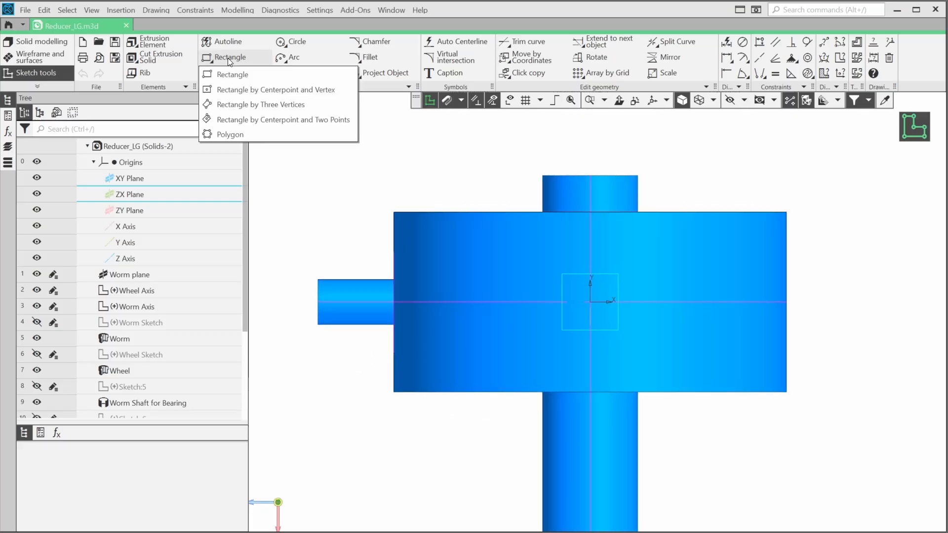
pyautogui.click(244, 91)
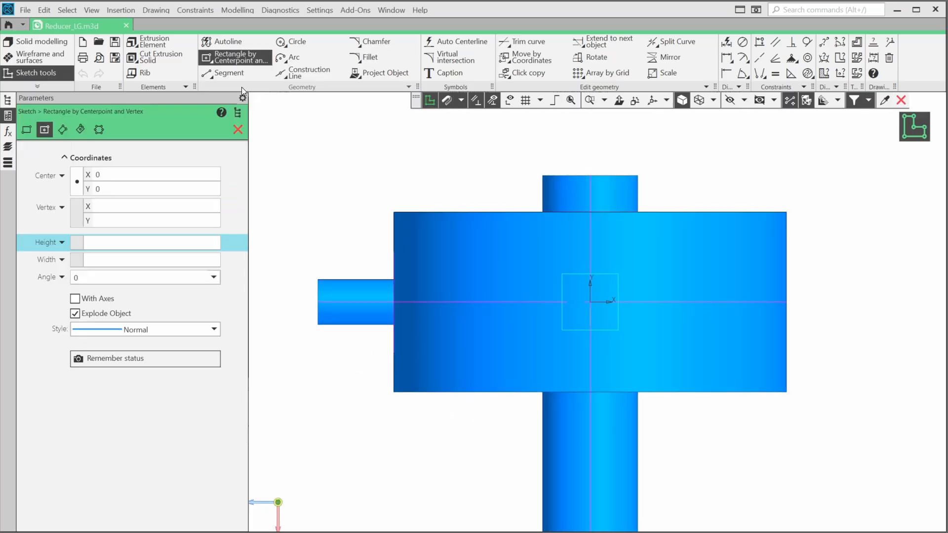
pyautogui.click(590, 301)
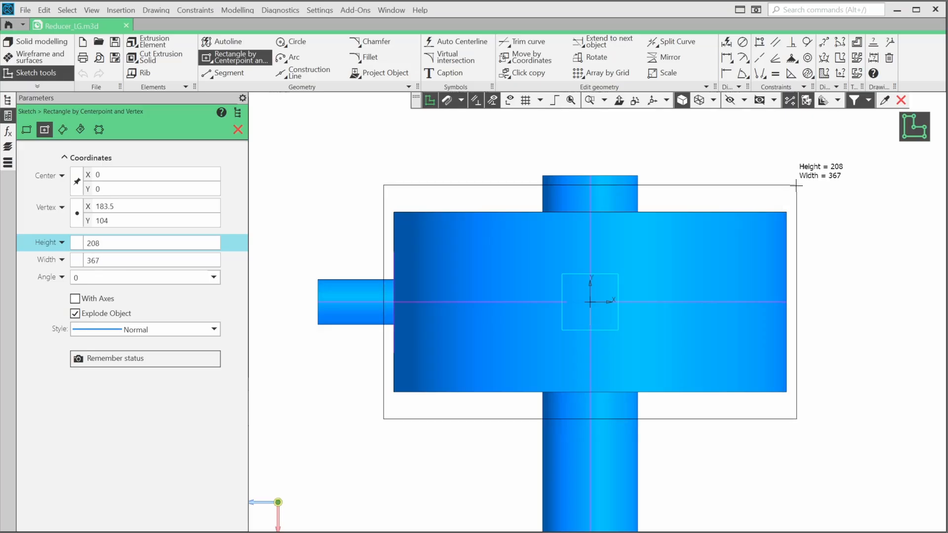
pyautogui.click(796, 186)
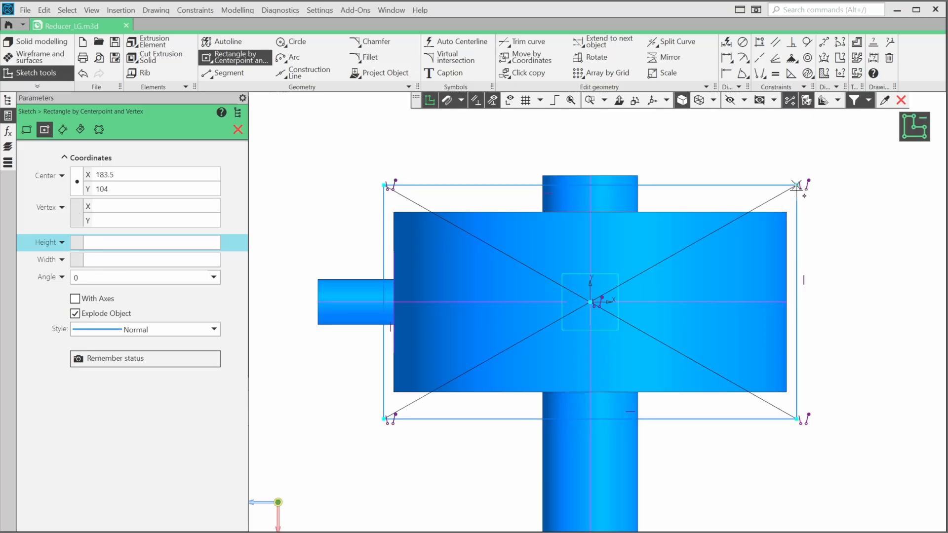
# Dimension the rectangle to a width of 405 mm and a height of 216 mm
pyautogui.click(726, 41)
pyautogui.click(703, 185)
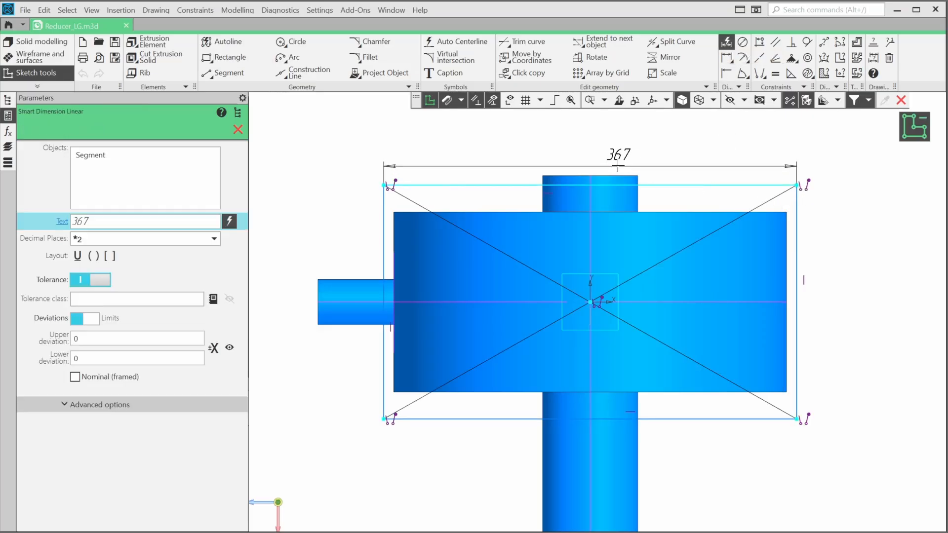
pyautogui.click(595, 162)
pyautogui.write('405')
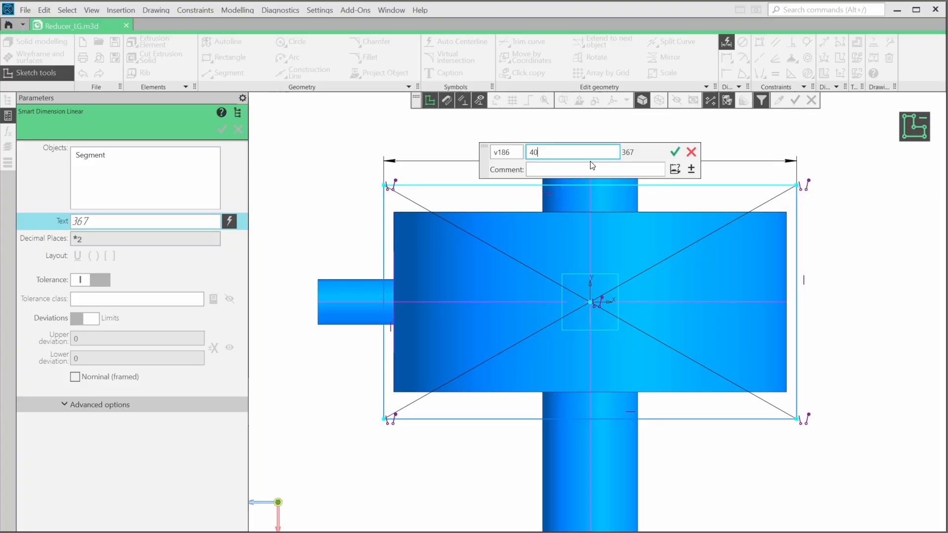
pyautogui.press('Return')
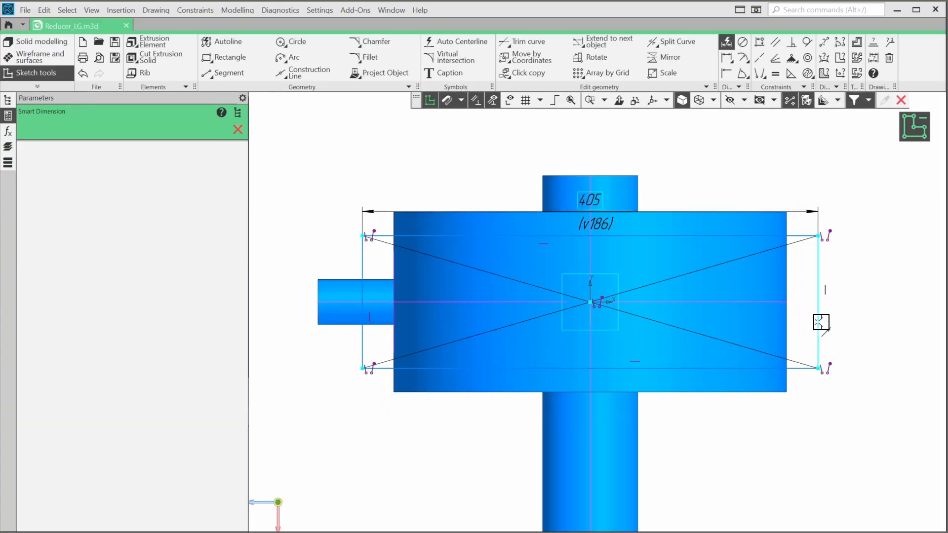
pyautogui.click(819, 320)
pyautogui.click(850, 302)
pyautogui.write('2')
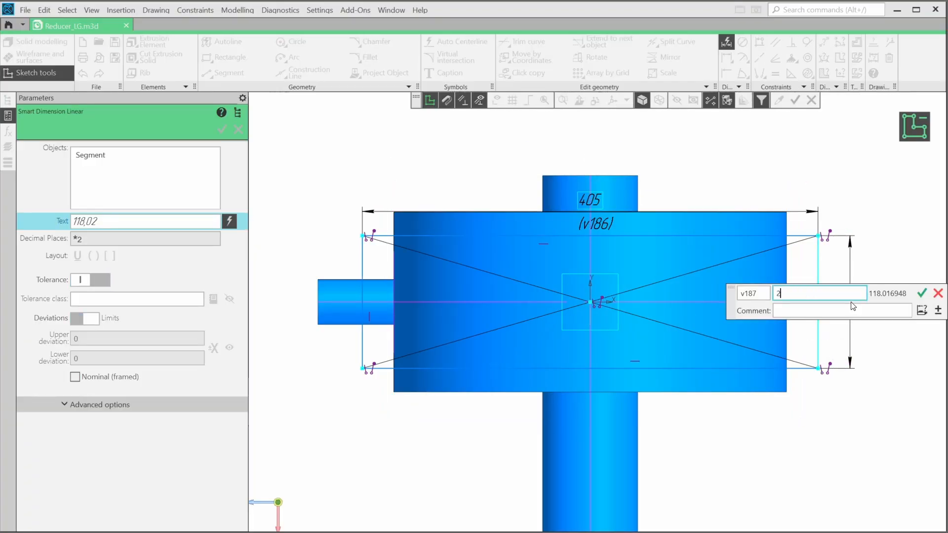
pyautogui.write('16')
pyautogui.press('Return')
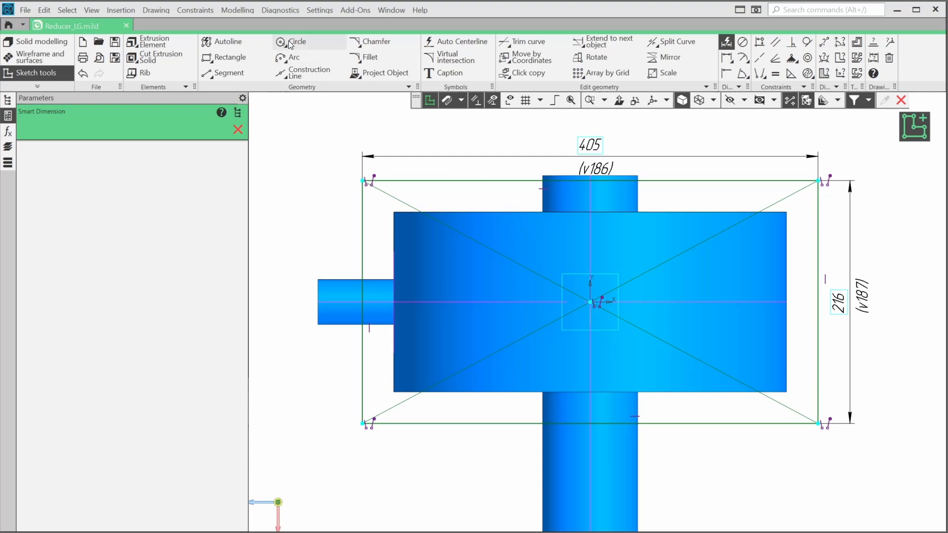
# Draw a circle about 16 mm in diameter inside the rectangle near its upper-left corner
pyautogui.scroll(4, 390, 225)
pyautogui.click(380, 213)
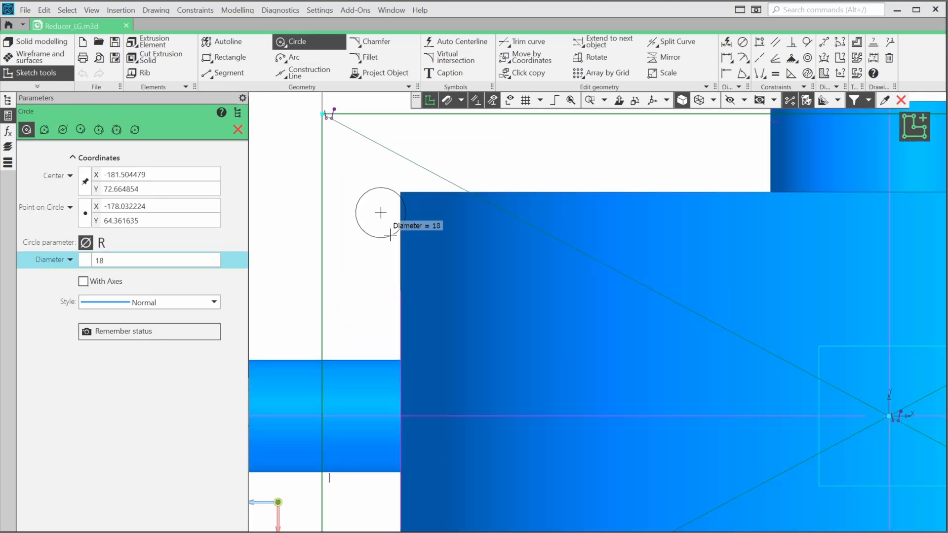
pyautogui.click(390, 234)
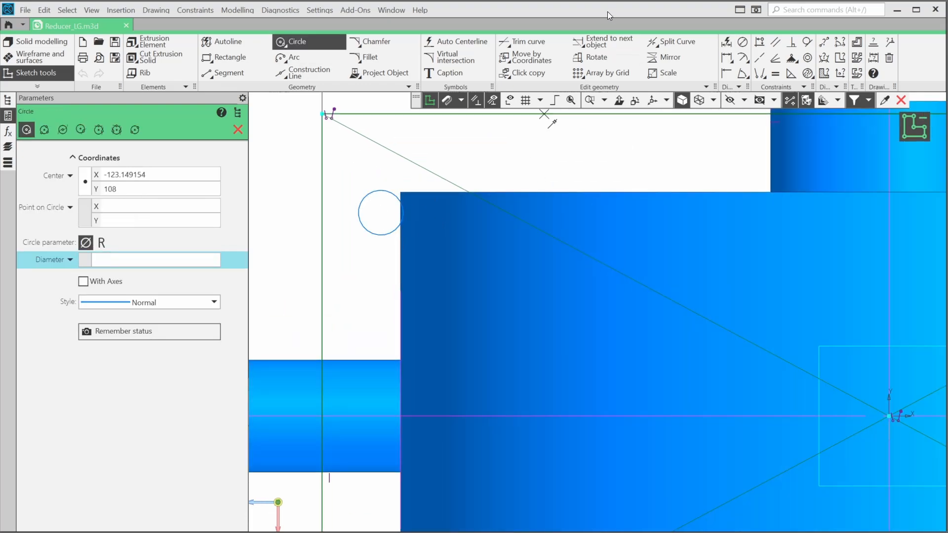
# Set the small corner circle's diameter to 12 mm with a diameter dimension
pyautogui.click(742, 41)
pyautogui.click(366, 195)
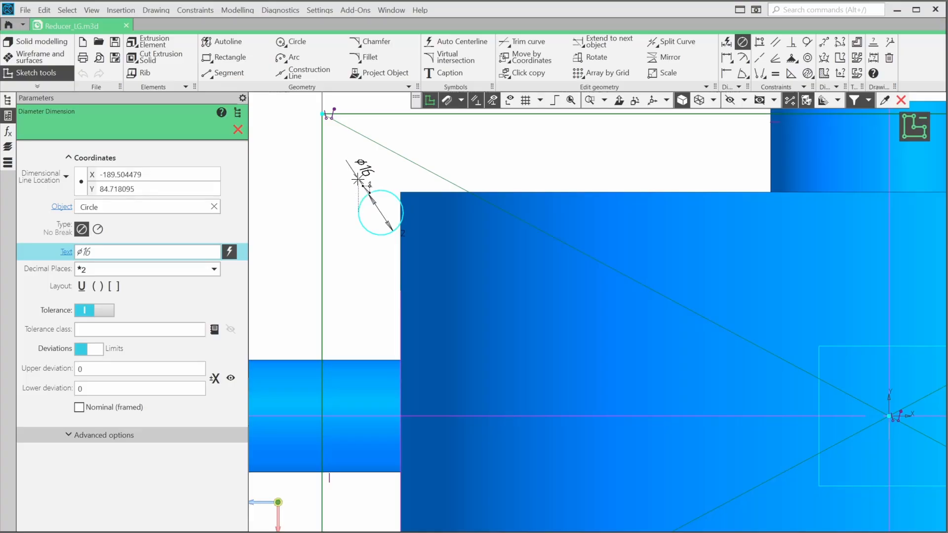
pyautogui.click(360, 183)
pyautogui.write('12')
pyautogui.press('Return')
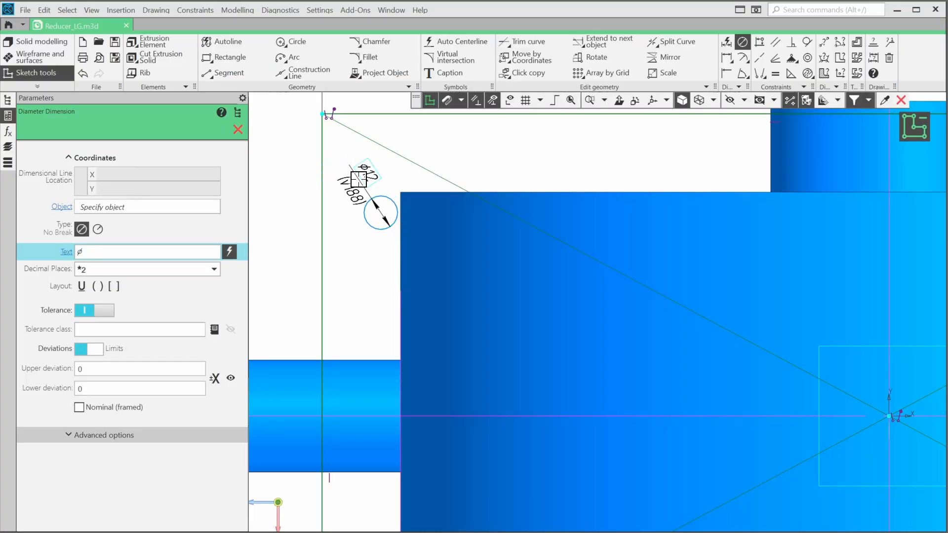
# Dimension the horizontal distance between the origin and the corner circle's center as 188 mm
pyautogui.scroll(-2, 359, 179)
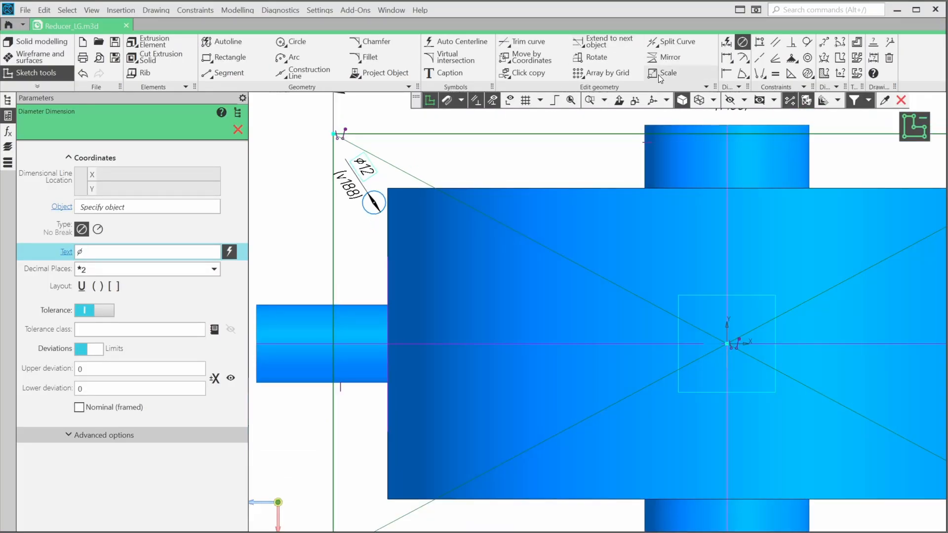
pyautogui.click(726, 41)
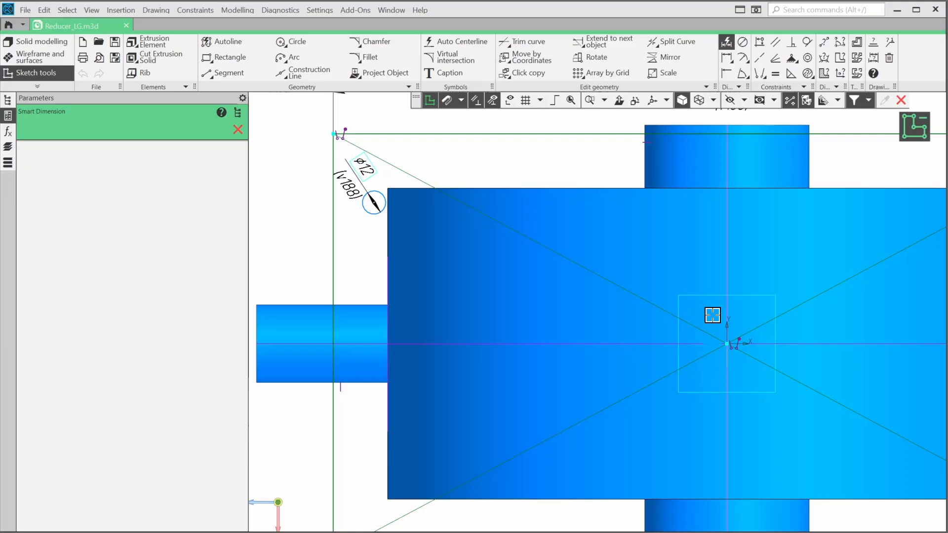
pyautogui.click(724, 343)
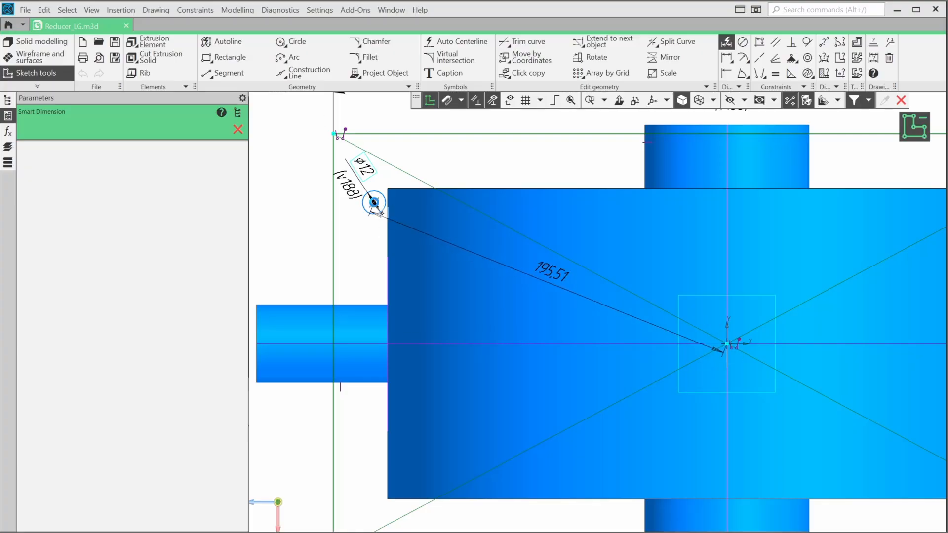
pyautogui.click(373, 203)
pyautogui.click(528, 167)
pyautogui.write('188')
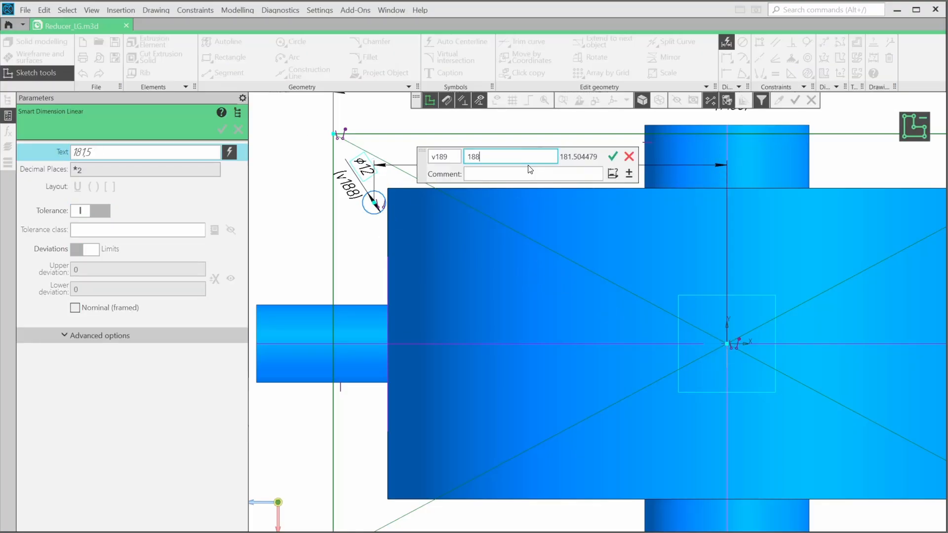
pyautogui.press('Return')
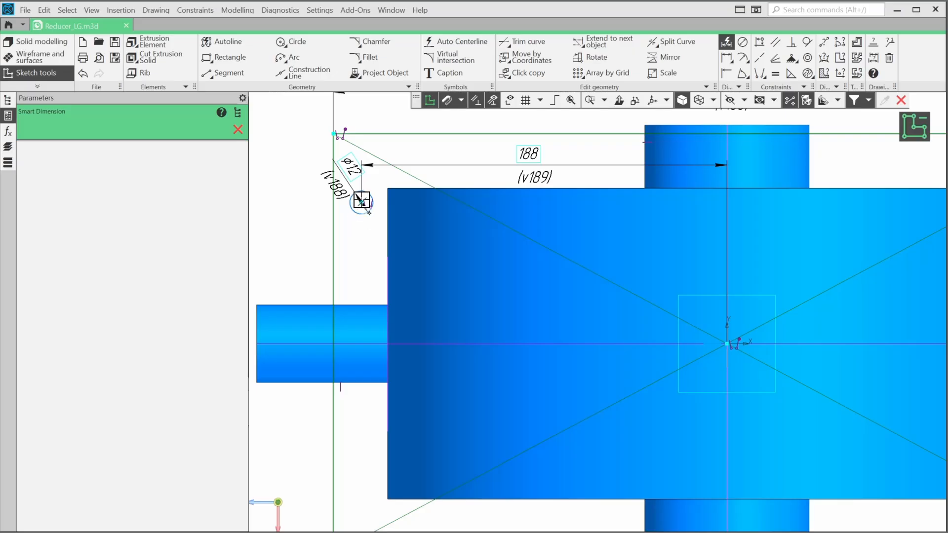
# Dimension the vertical distance between the origin and the corner circle's center as 40 mm
pyautogui.click(361, 202)
pyautogui.click(726, 343)
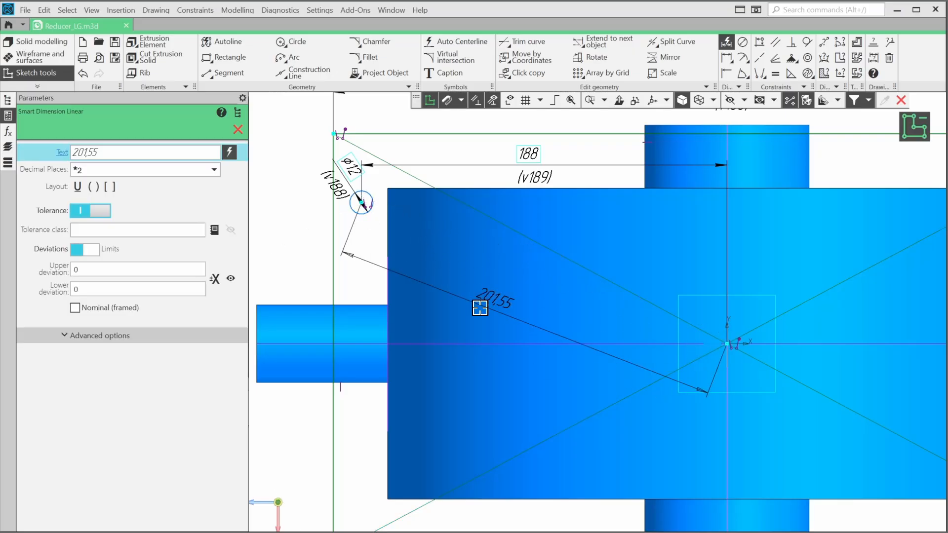
pyautogui.click(313, 268)
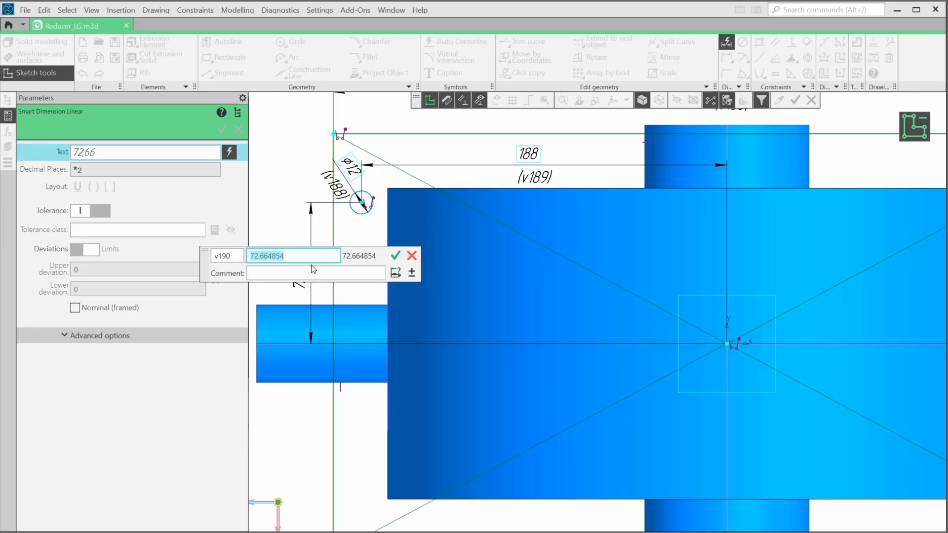
pyautogui.write('40')
pyautogui.press('Return')
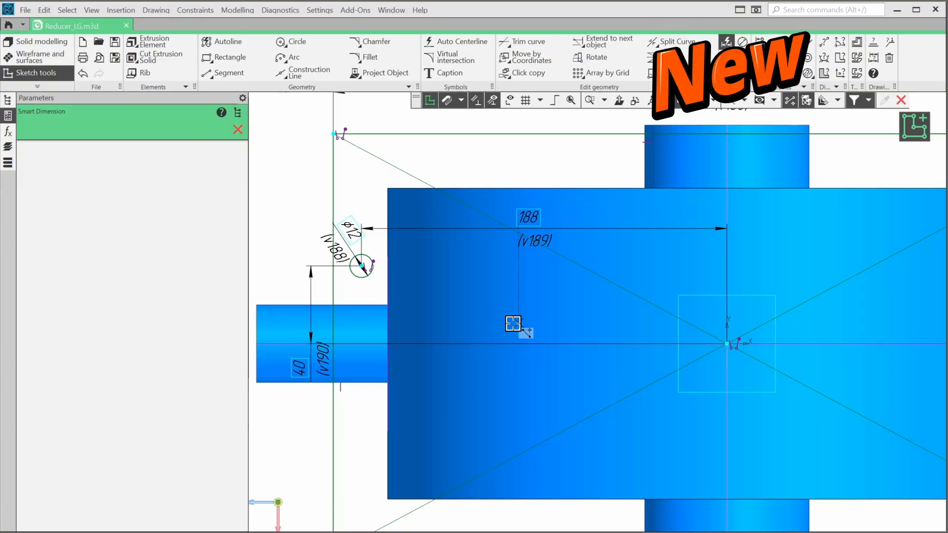
# Start a grid array of the 12 mm circle with 2 instances spaced 376 mm apart in the first direction
pyautogui.scroll(-4, 474, 390)
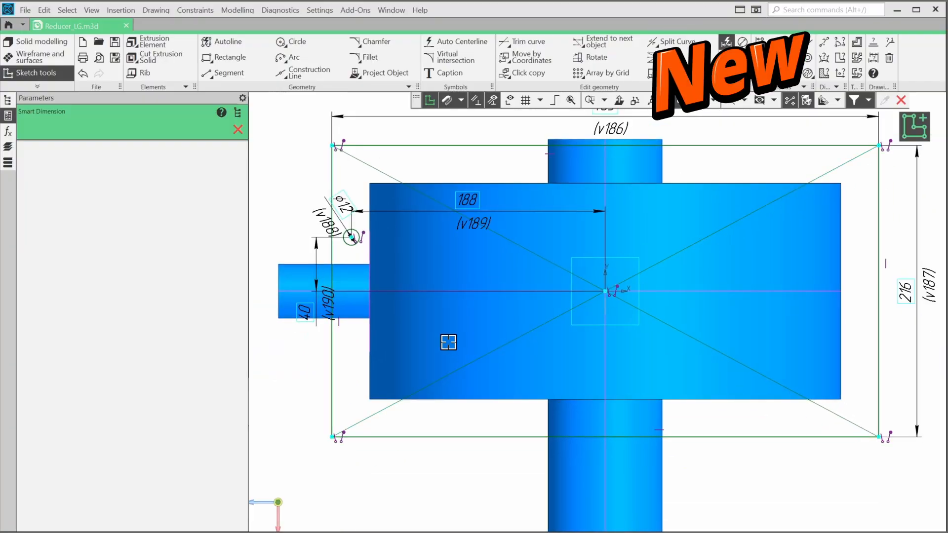
pyautogui.click(592, 74)
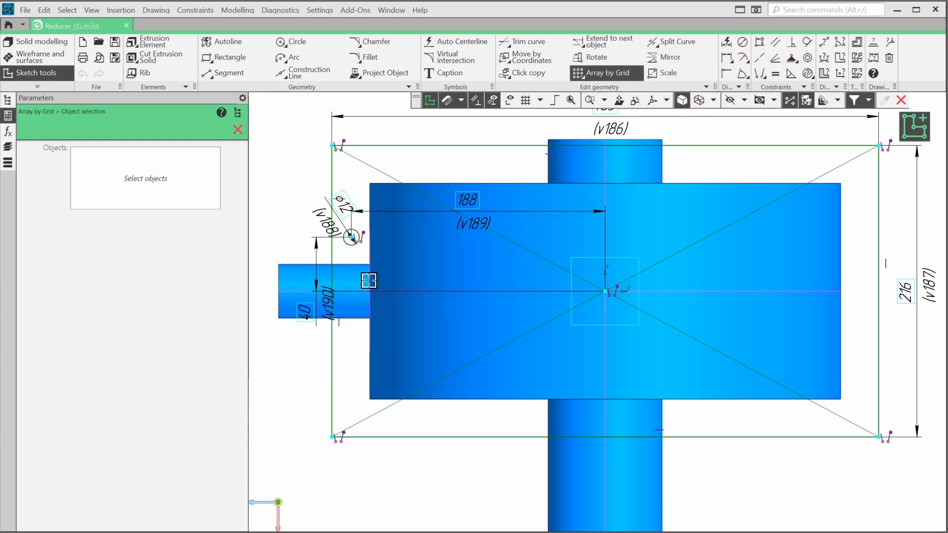
pyautogui.click(345, 245)
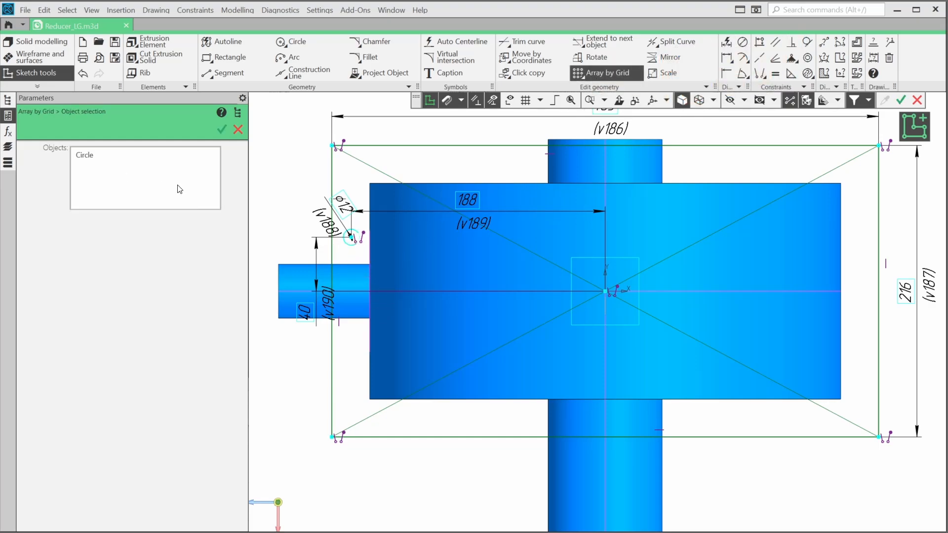
pyautogui.click(222, 130)
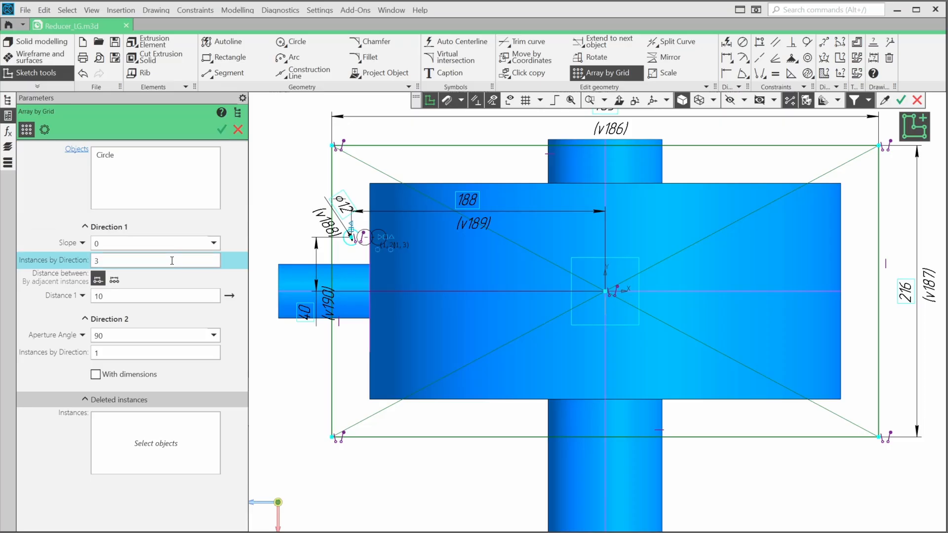
pyautogui.press('BackSpace')
pyautogui.write('2')
pyautogui.press('Tab')
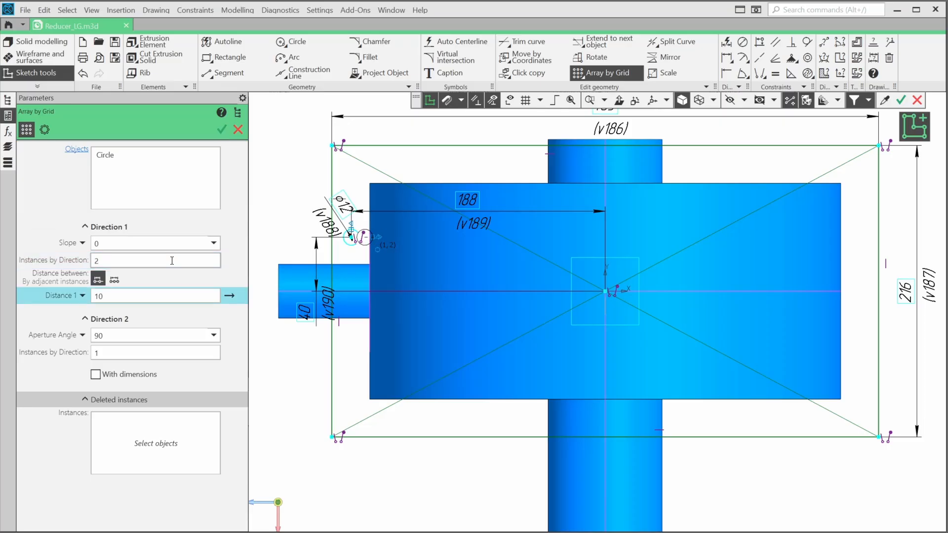
pyautogui.doubleClick(170, 296)
pyautogui.write('3')
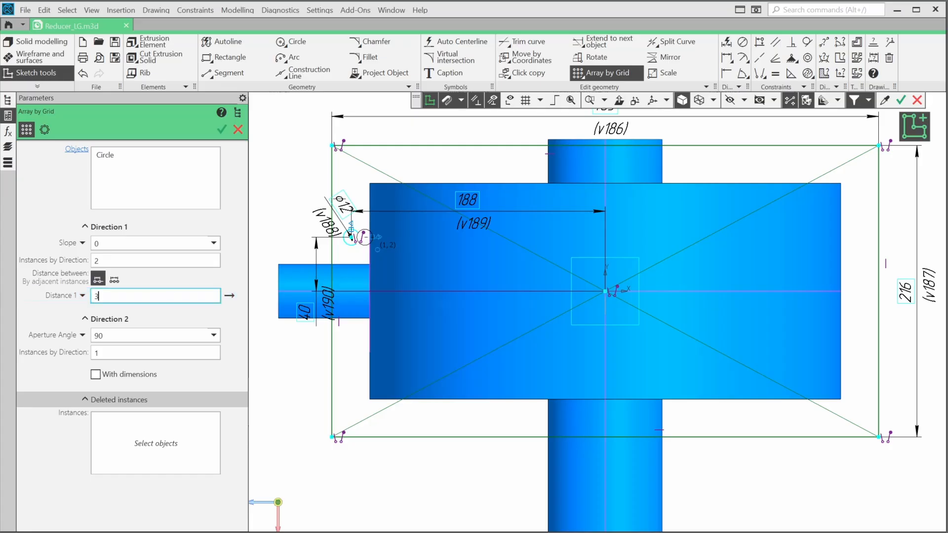
pyautogui.write('76')
pyautogui.press('Tab')
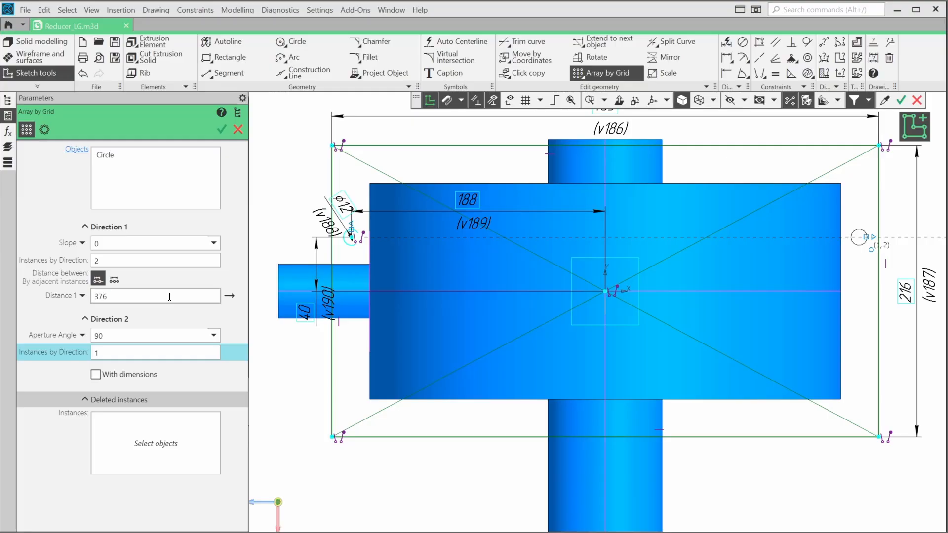
# Set the circle array's second direction to 2 instances 80 mm apart, reverse it to run downward, and create the array
pyautogui.write('2')
pyautogui.press('Tab')
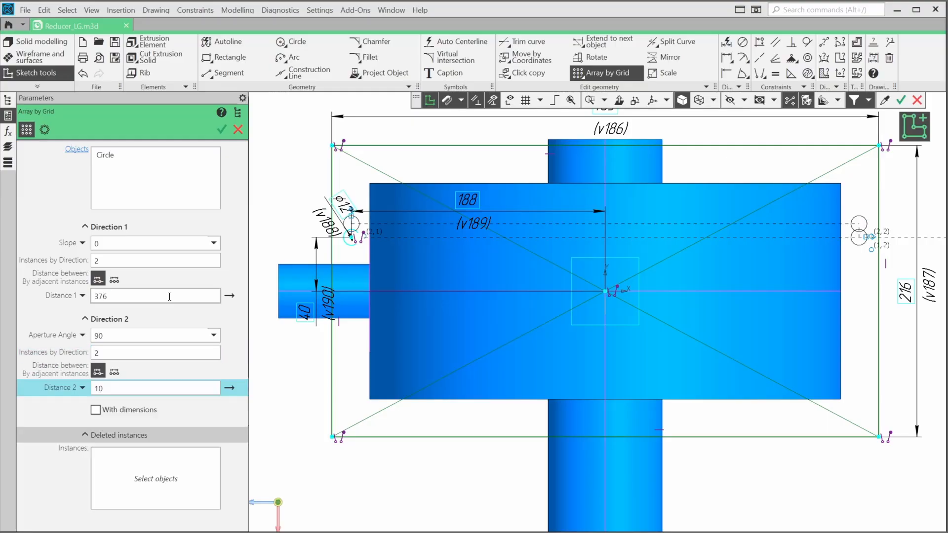
pyautogui.write('80')
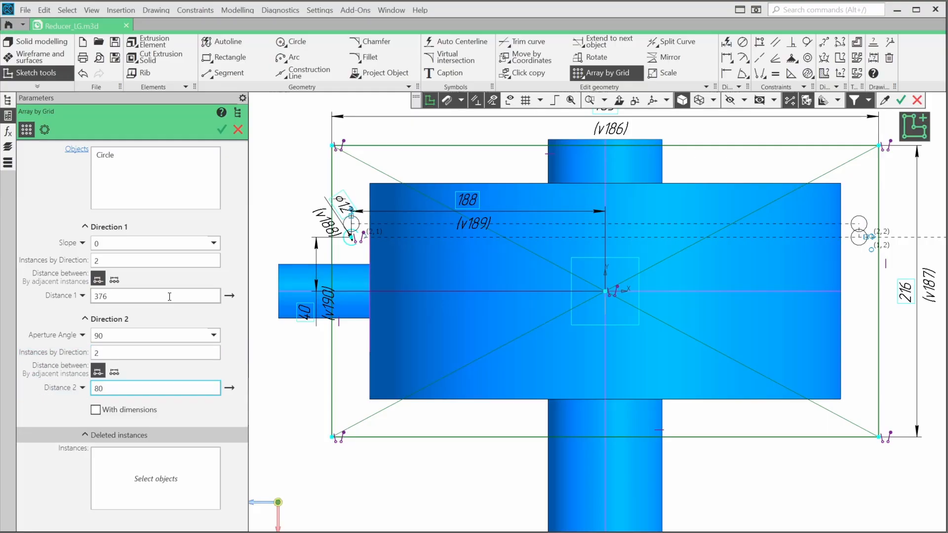
pyautogui.press('Return')
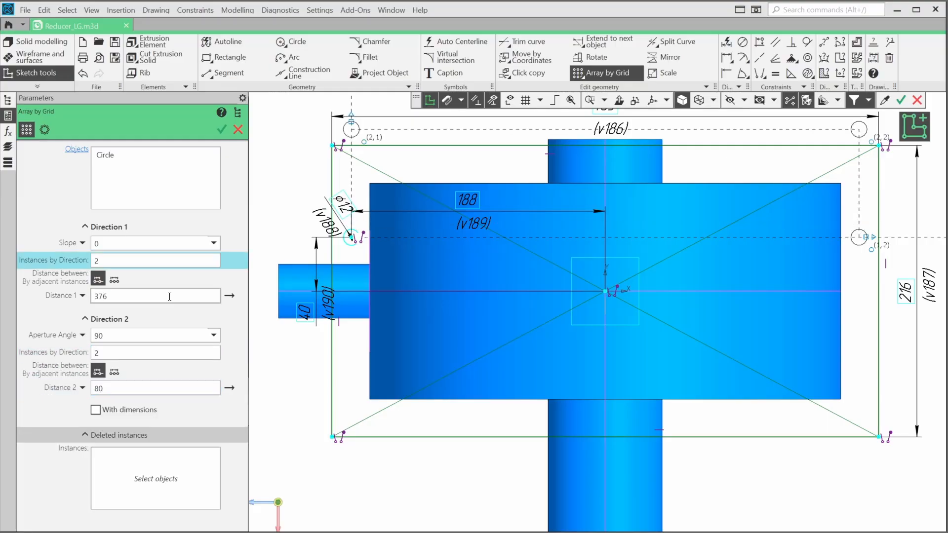
pyautogui.click(230, 389)
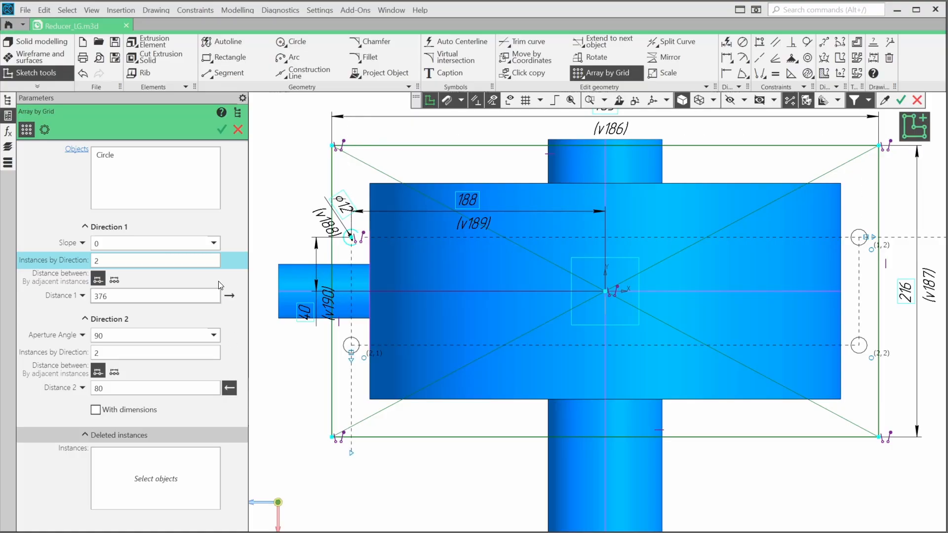
pyautogui.click(222, 130)
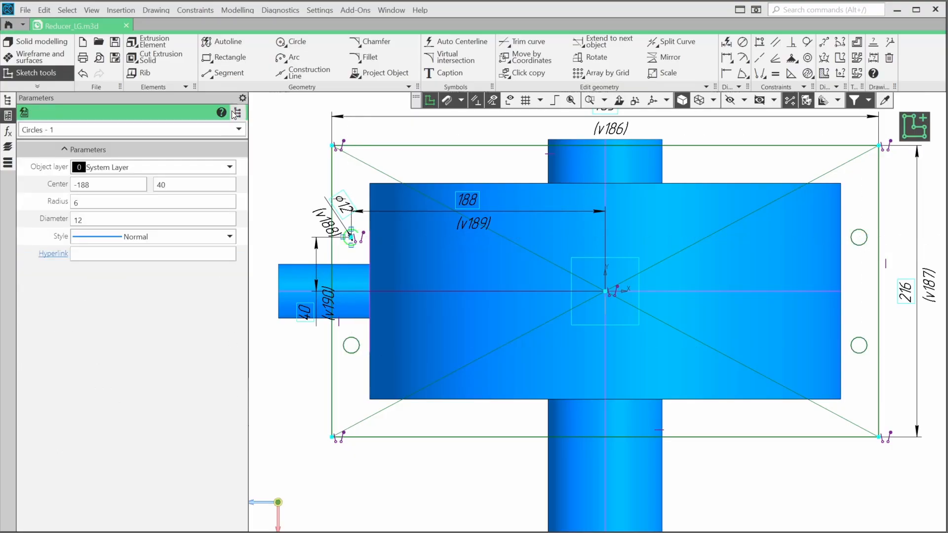
# Place a construction point inside the rectangle near its upper-left corner and dimension it 112 mm horizontally from the origin
pyautogui.click(226, 89)
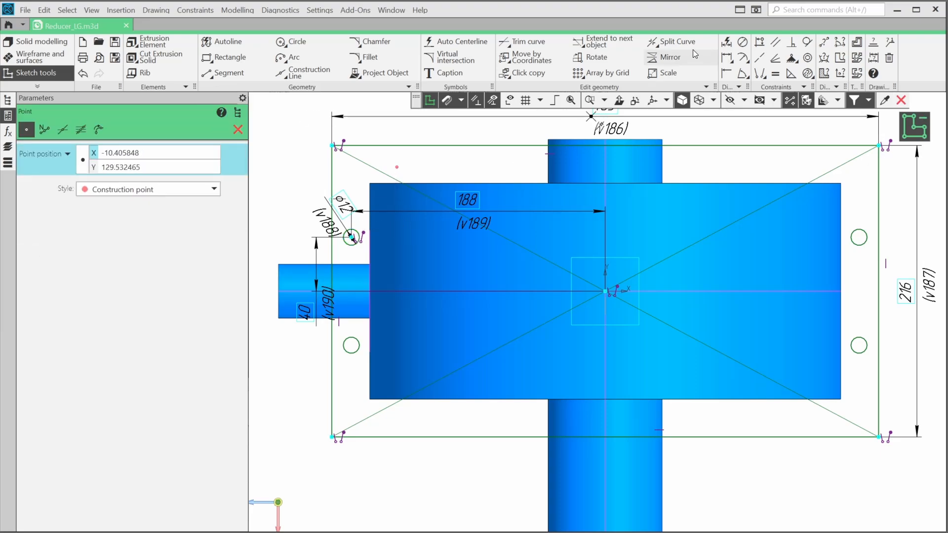
pyautogui.click(728, 43)
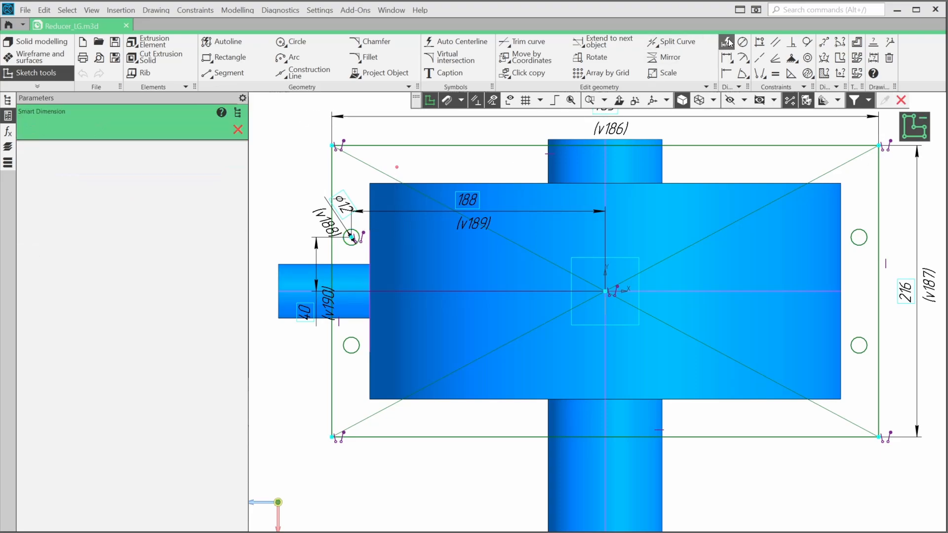
pyautogui.click(397, 167)
pyautogui.click(601, 283)
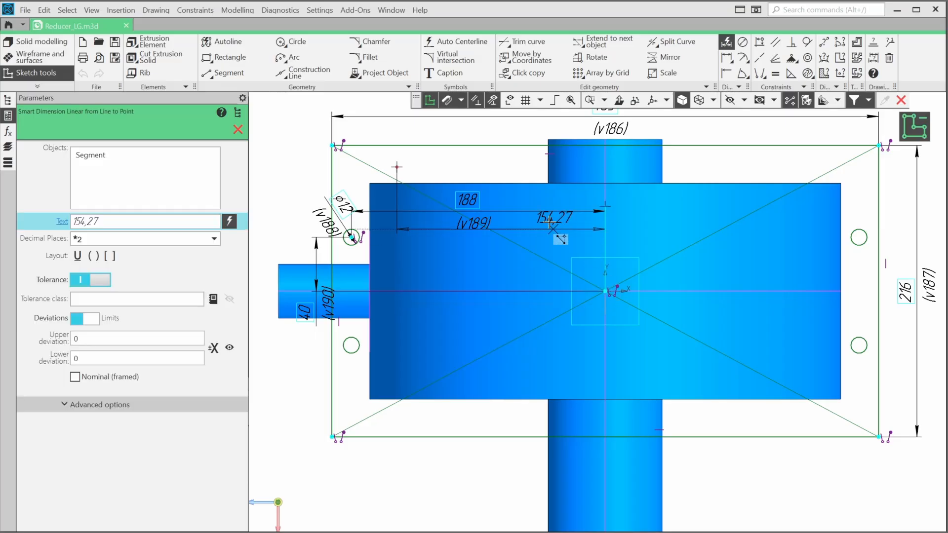
pyautogui.click(462, 138)
pyautogui.write('112')
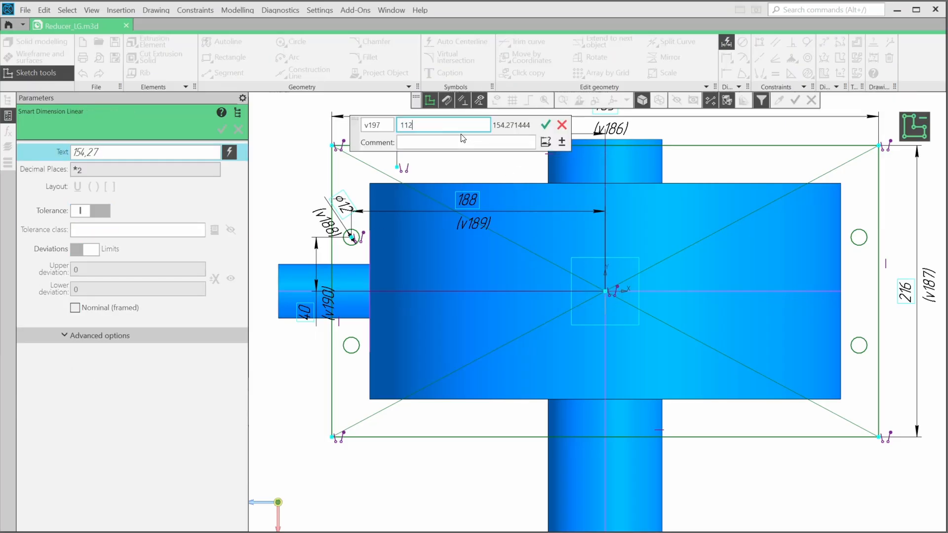
pyautogui.press('Return')
# Dimension the vertical distance between the construction point and the origin as 100 mm
pyautogui.scroll(-2, 483, 298)
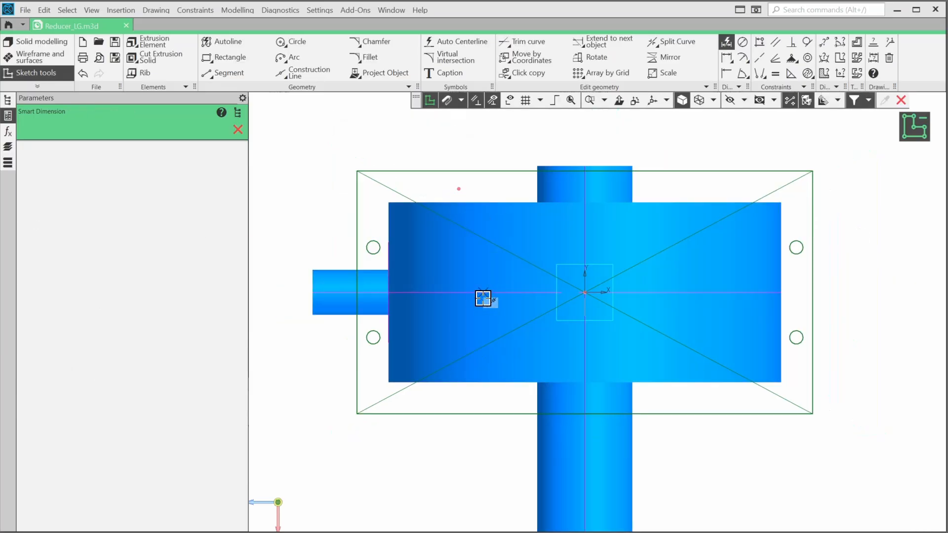
pyautogui.click(457, 187)
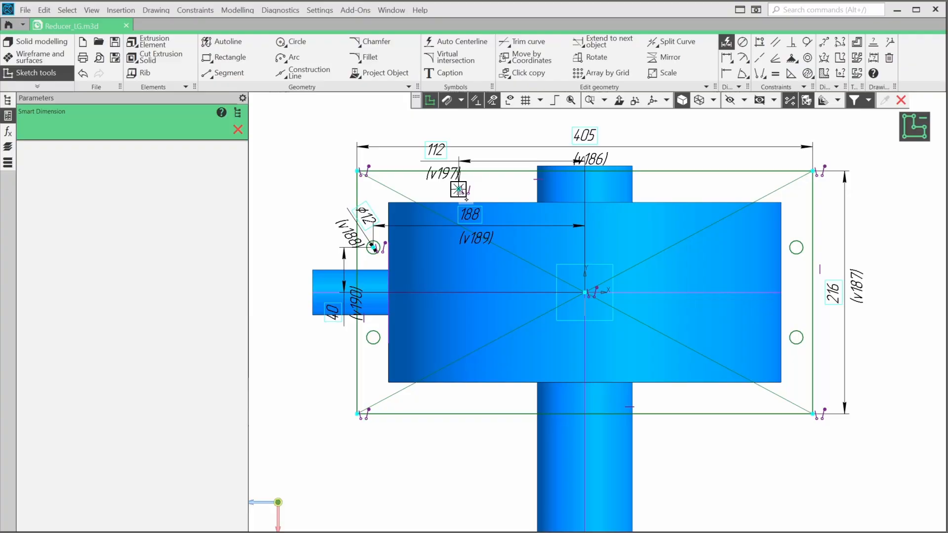
pyautogui.click(583, 292)
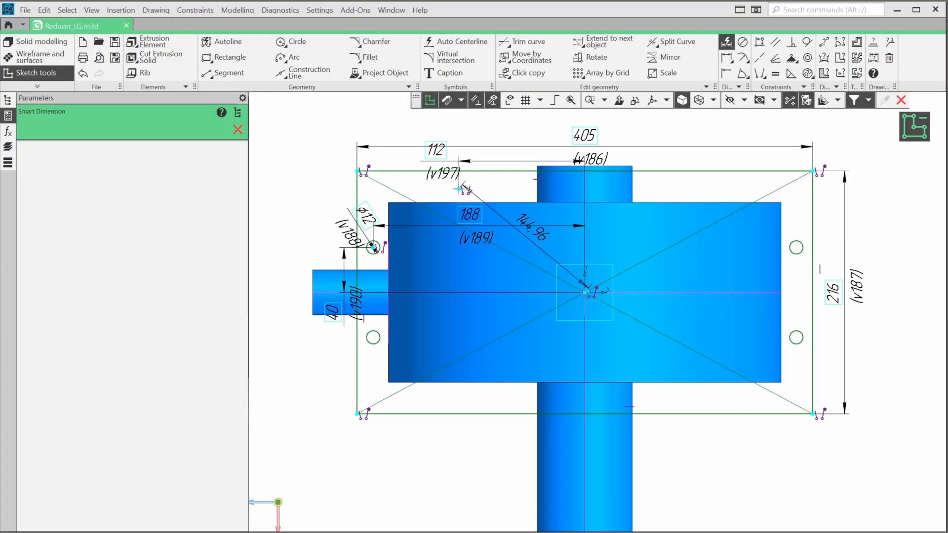
pyautogui.click(323, 251)
pyautogui.write('100')
pyautogui.press('Return')
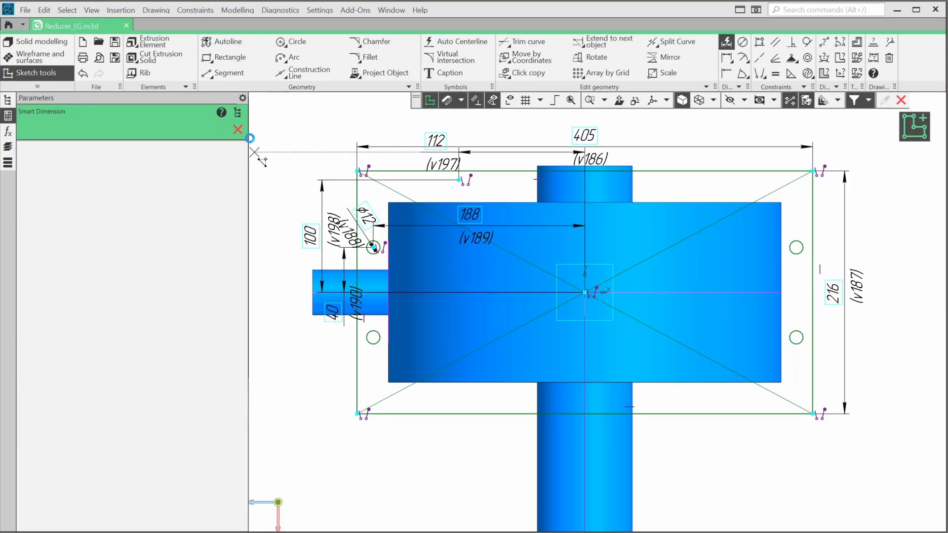
pyautogui.click(238, 130)
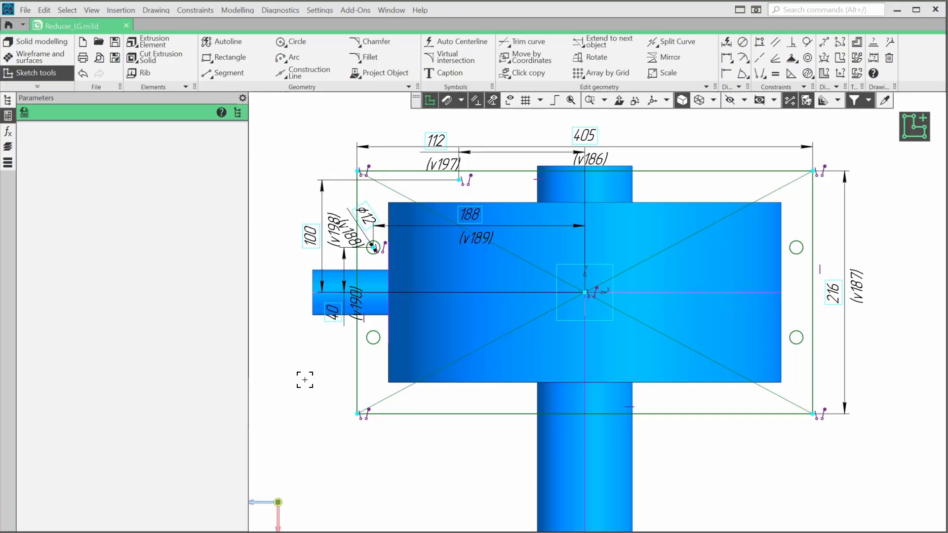
# Move the 405 mm and 112 mm dimension lines higher above the rectangle so the dimensions are clearly spaced
pyautogui.scroll(4, 373, 236)
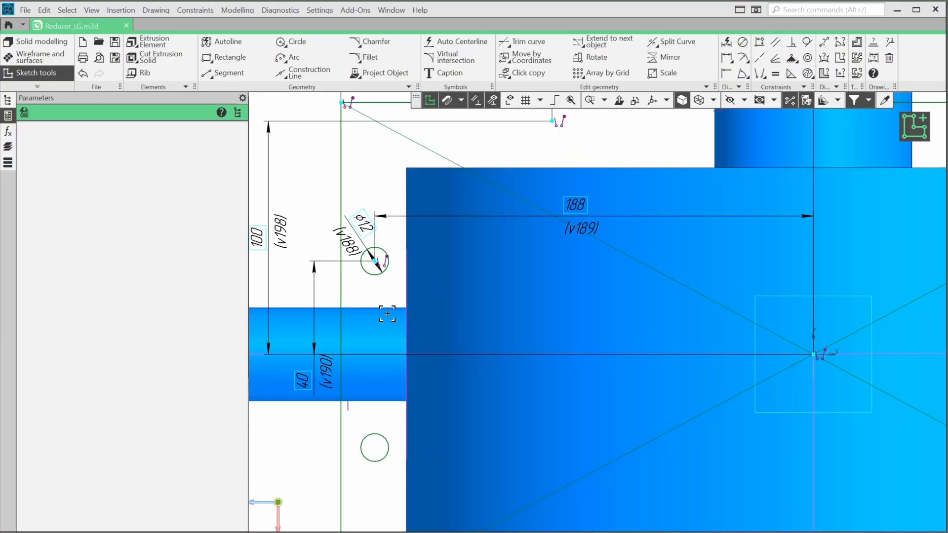
pyautogui.click(371, 220)
pyautogui.scroll(-4, 378, 200)
pyautogui.click(422, 221)
pyautogui.moveTo(503, 198); pyautogui.dragTo(451, 293, button='middle')
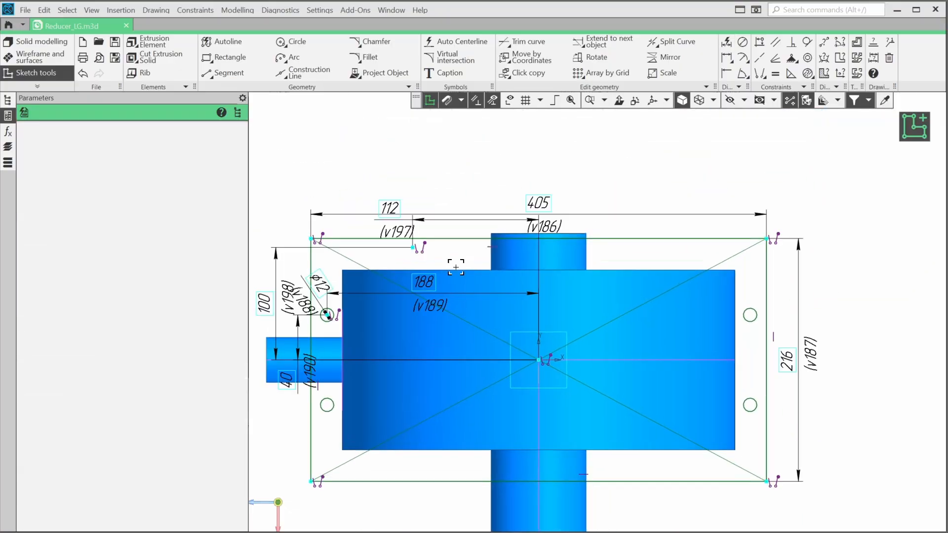
pyautogui.click(757, 214)
pyautogui.moveTo(764, 214); pyautogui.dragTo(756, 169)
pyautogui.click(441, 220)
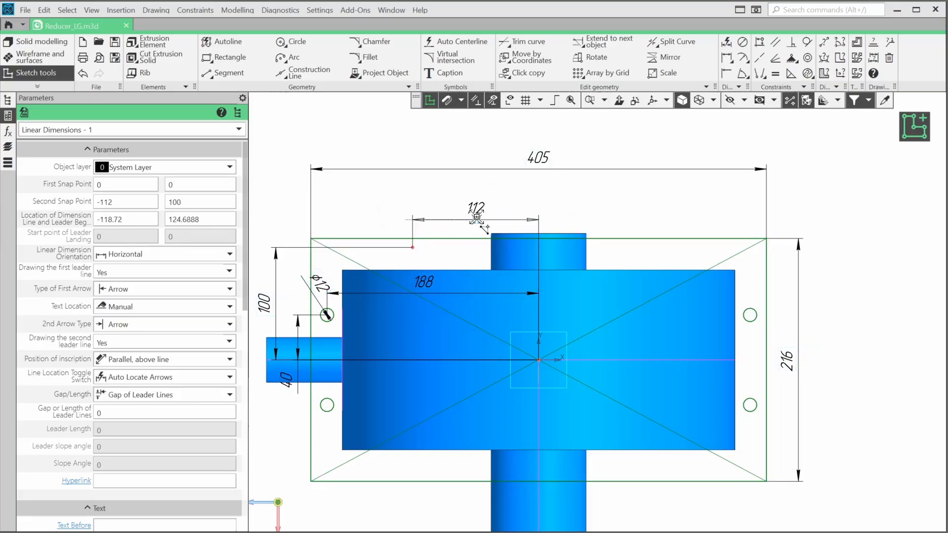
pyautogui.moveTo(412, 216); pyautogui.dragTo(412, 204)
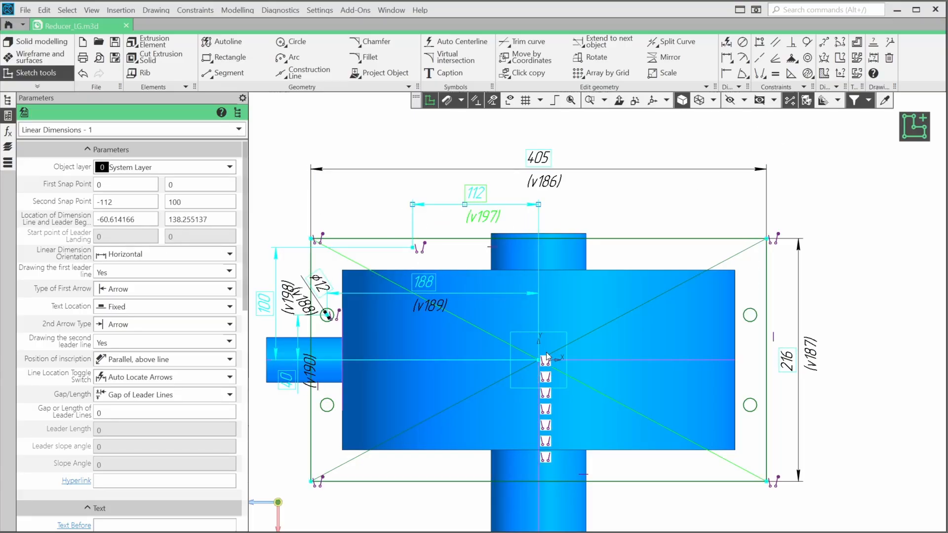
pyautogui.moveTo(637, 418); pyautogui.dragTo(672, 344, button='middle')
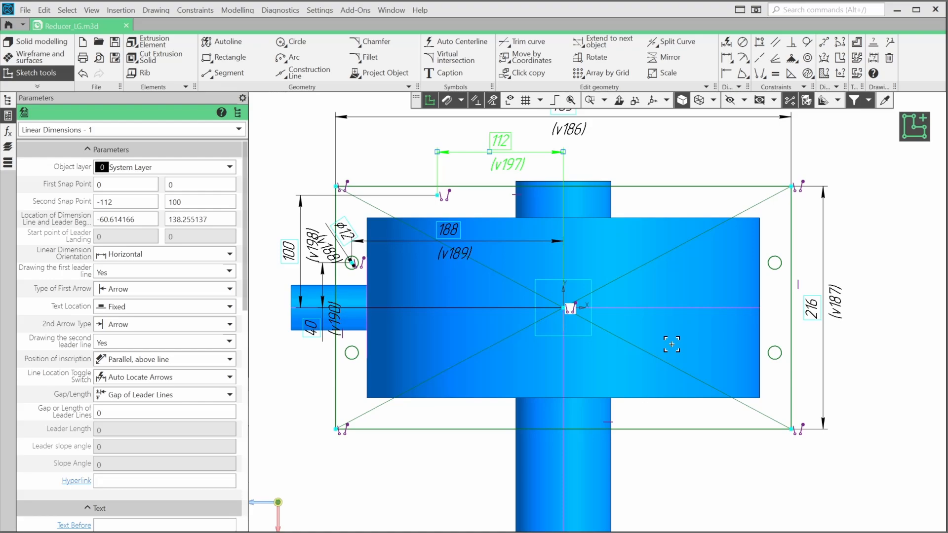
pyautogui.click(683, 399)
# Start an Array by Grid of the construction point with 2 instances 224 mm apart in the first direction
pyautogui.click(600, 73)
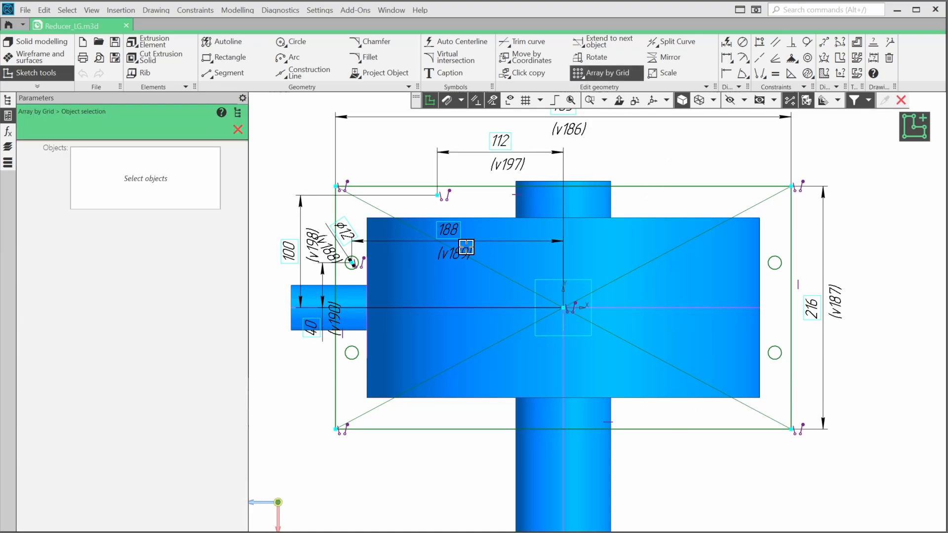
pyautogui.click(428, 196)
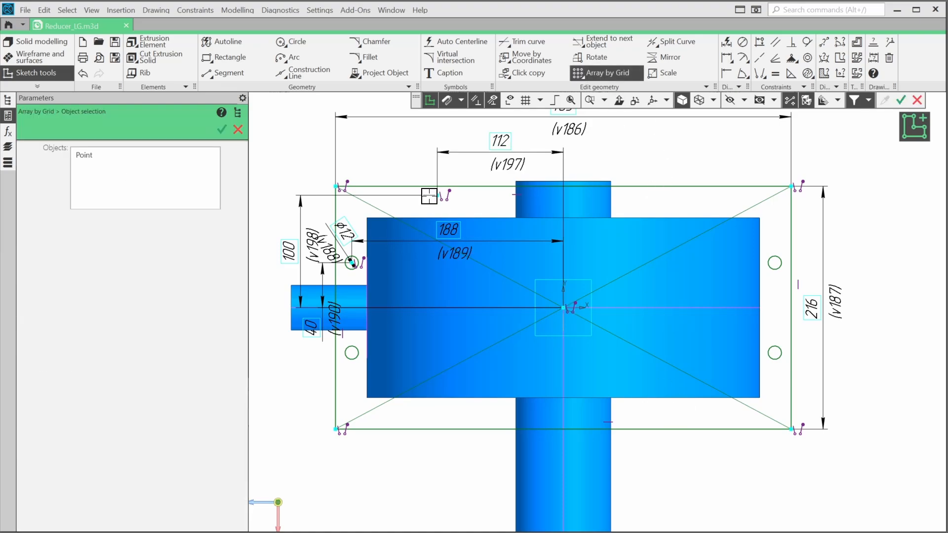
pyautogui.click(222, 130)
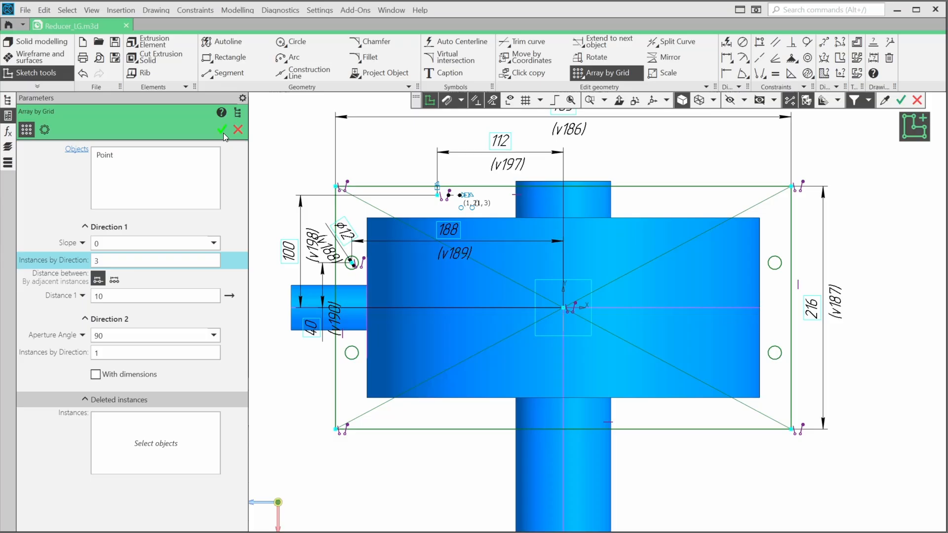
pyautogui.press('BackSpace')
pyautogui.write('2')
pyautogui.press('Tab')
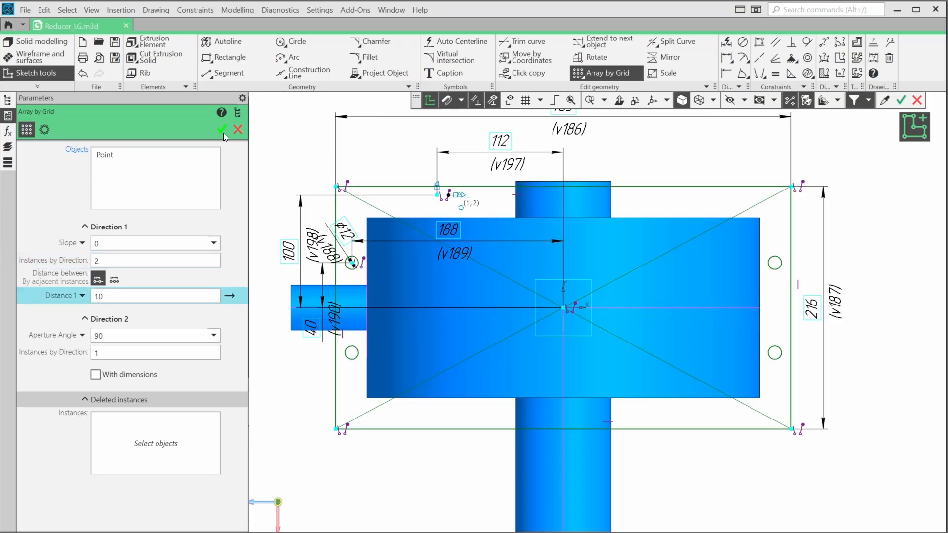
pyautogui.write('224')
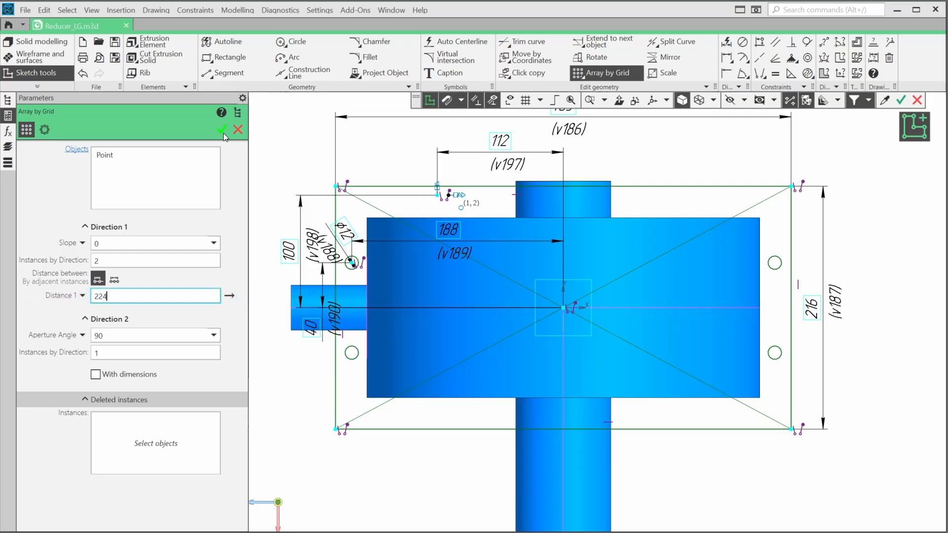
pyautogui.press('Tab')
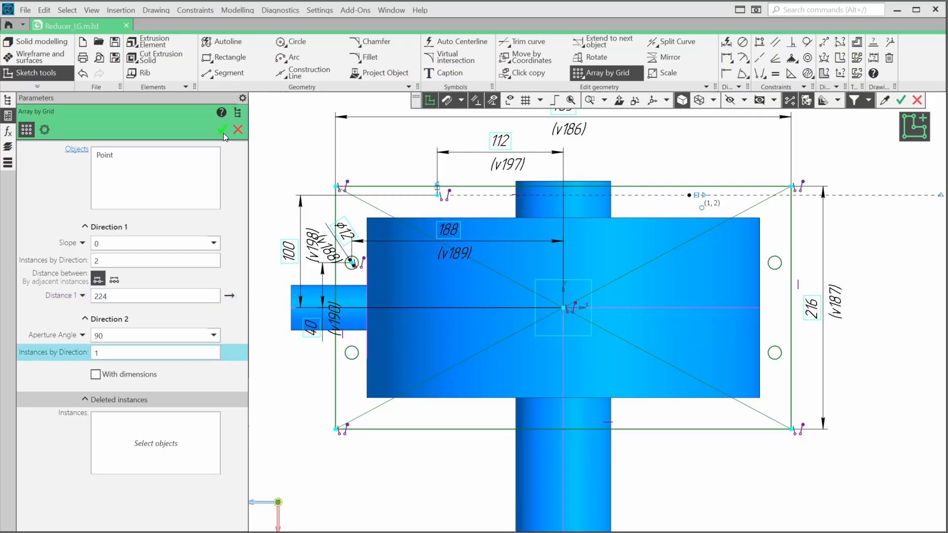
# Set the point array's second direction to 2 instances 200 mm apart, reverse it to run downward, and create the array
pyautogui.write('2')
pyautogui.press('Tab')
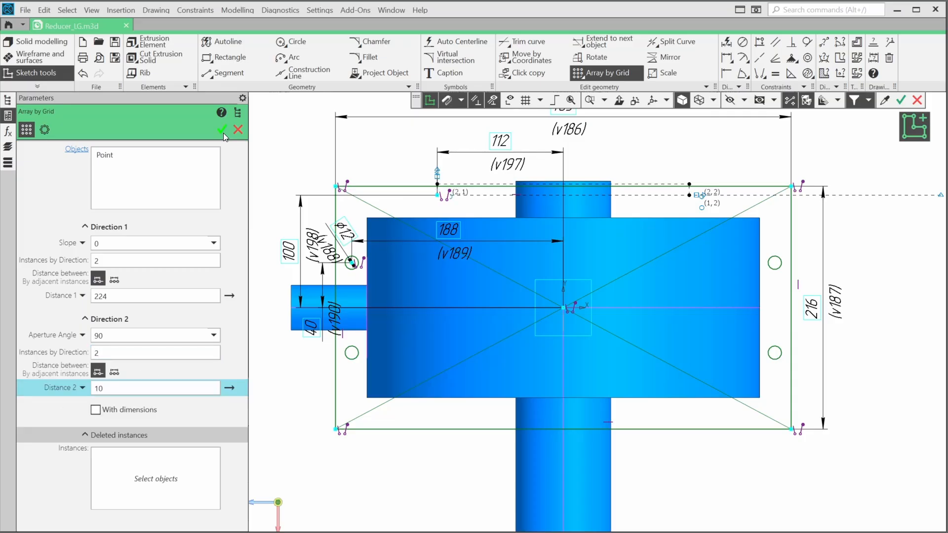
pyautogui.write('200')
pyautogui.press('Return')
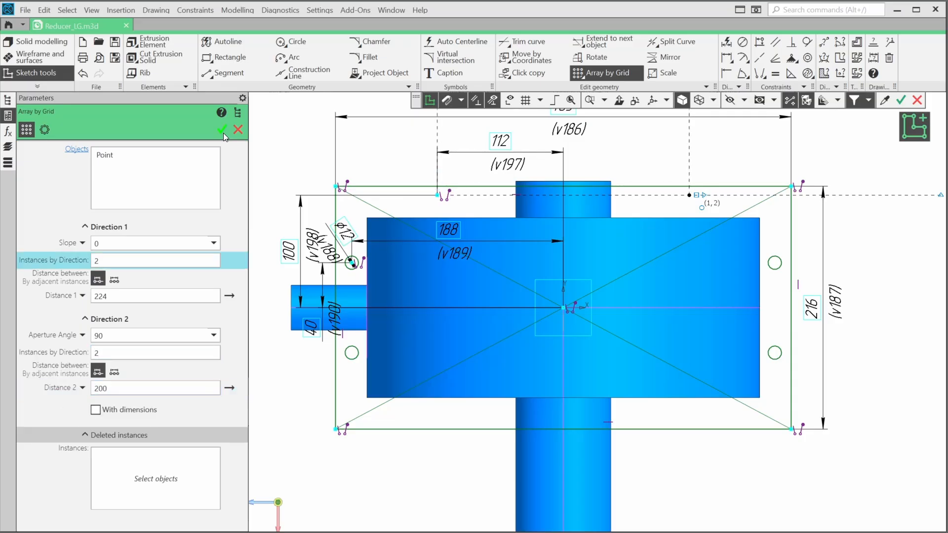
pyautogui.click(229, 389)
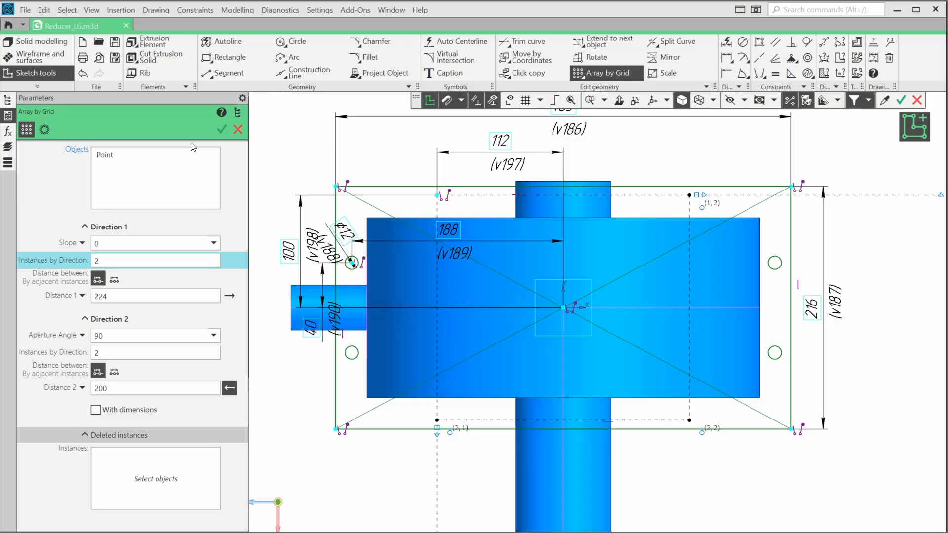
pyautogui.click(223, 129)
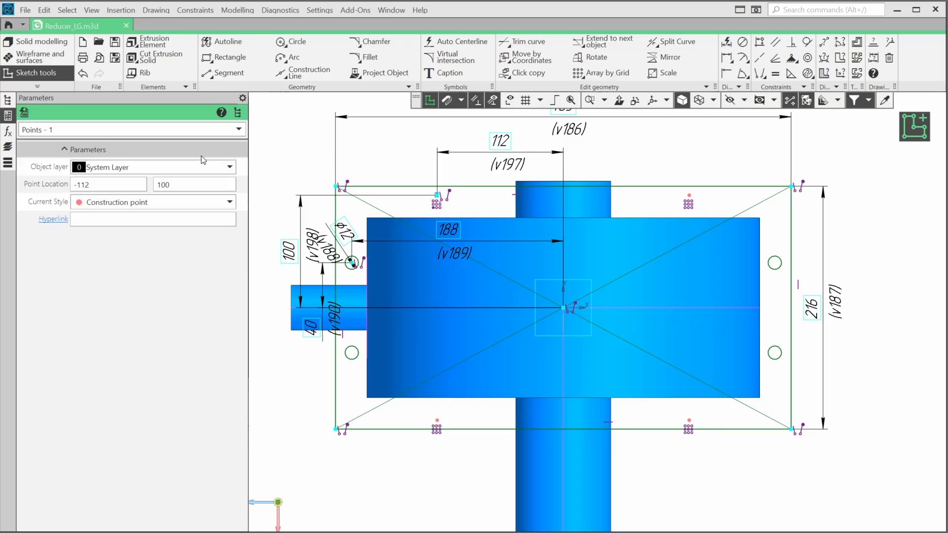
# In the sketch's variables, set the second-direction instance count (N 2) of the first grid array to 4
pyautogui.click(7, 132)
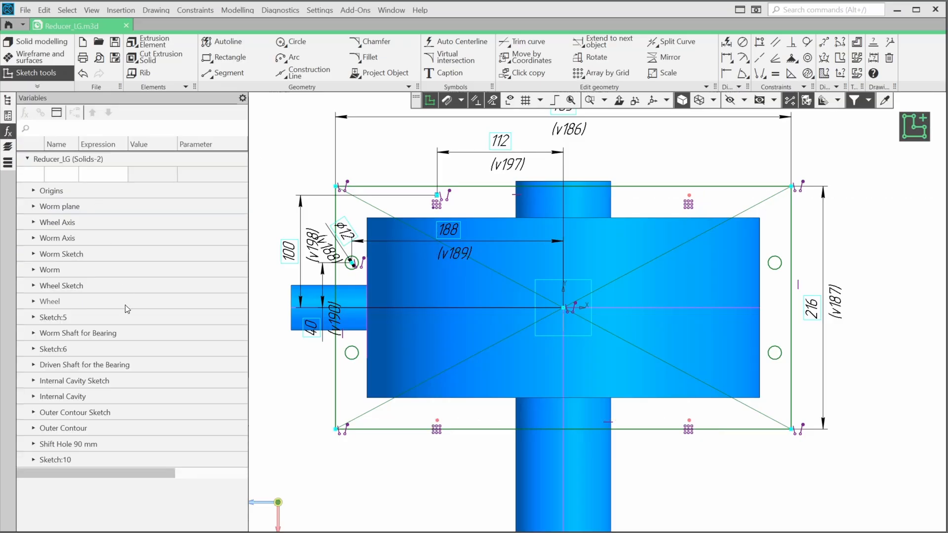
pyautogui.click(33, 459)
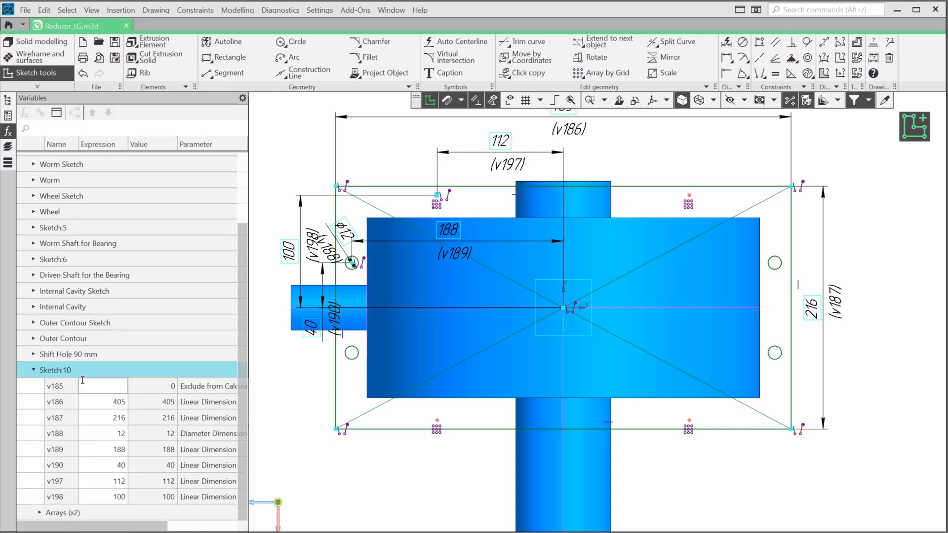
pyautogui.click(39, 513)
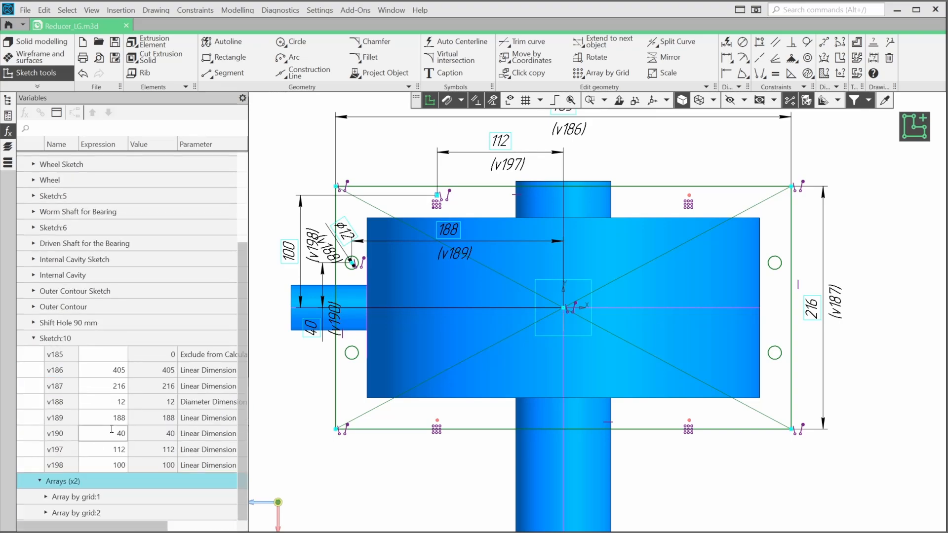
pyautogui.click(45, 497)
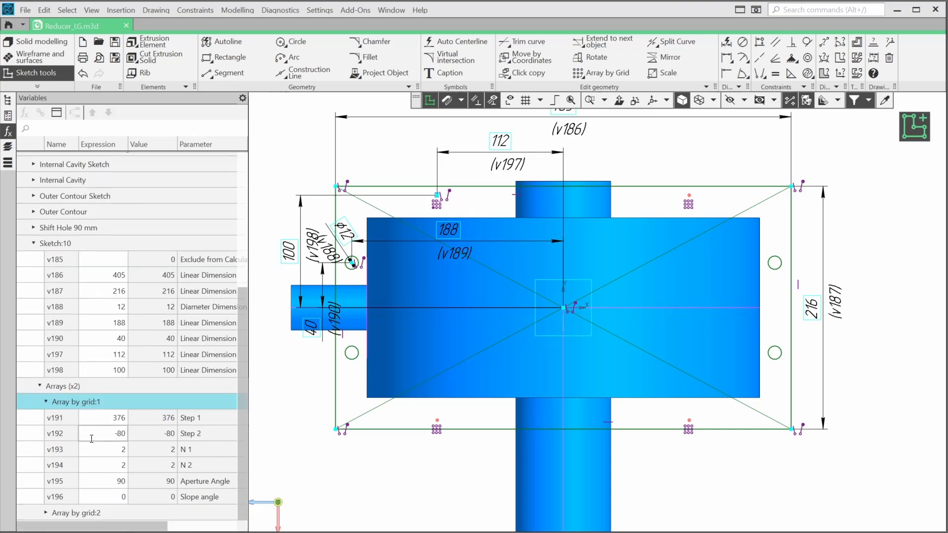
pyautogui.doubleClick(116, 463)
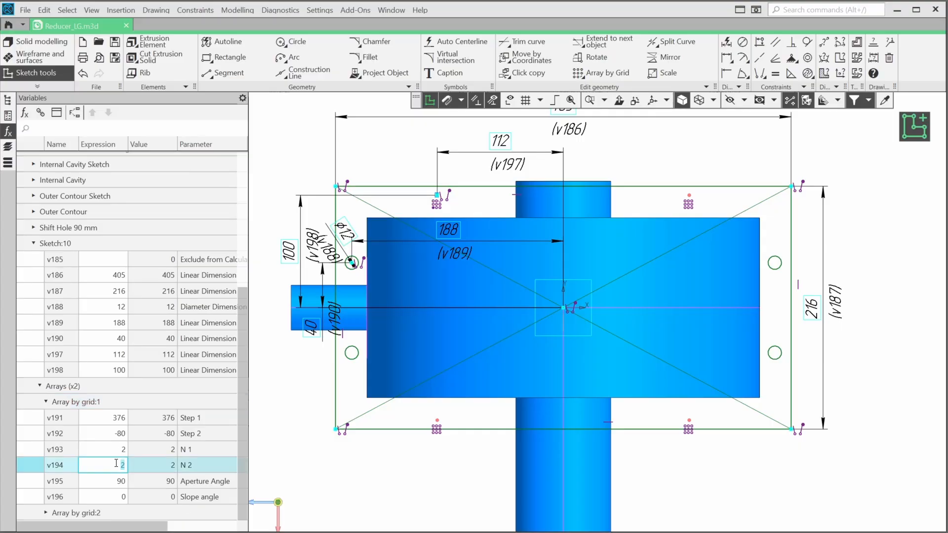
pyautogui.press('Return')
pyautogui.scroll(-2, 573, 413)
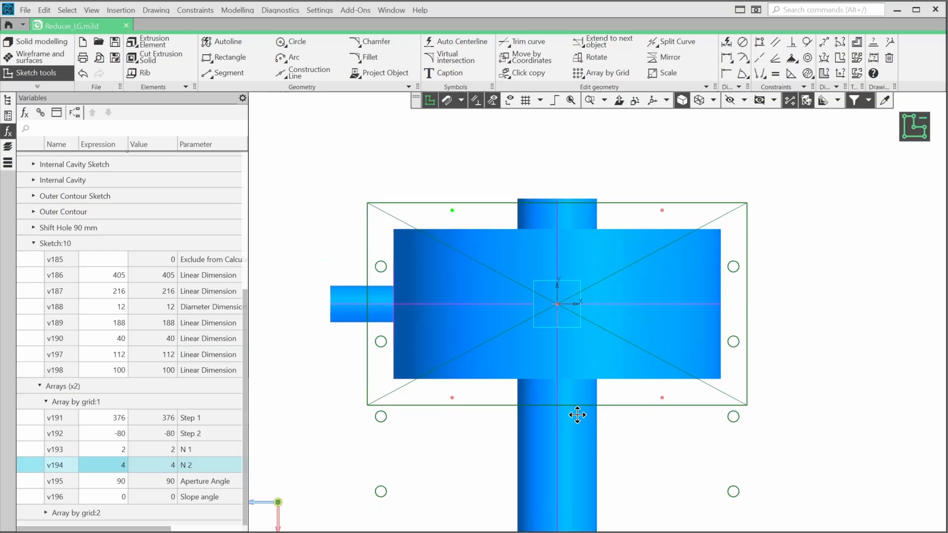
# Set the first grid array's N 2 variable back to 2 instances
pyautogui.doubleClick(115, 465)
pyautogui.write('2')
pyautogui.press('Return')
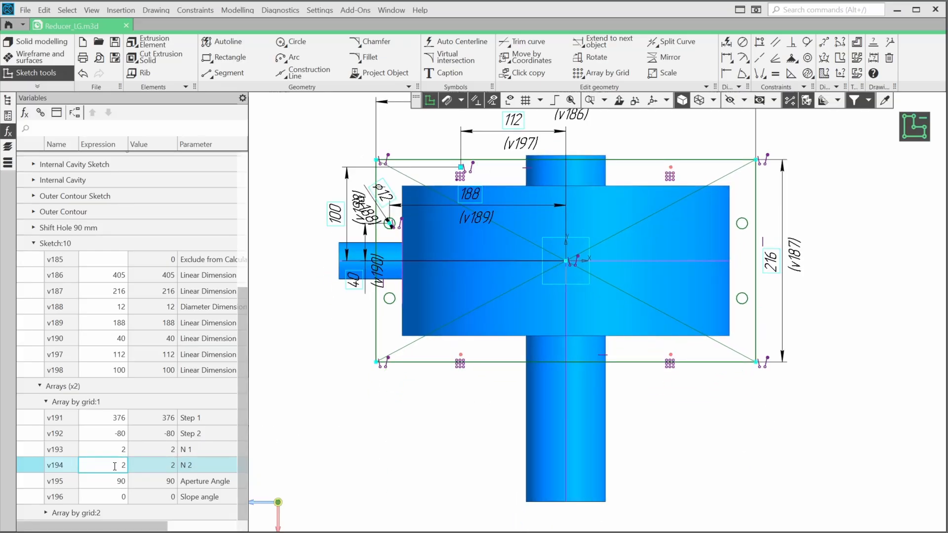
# Finish the sketch and rename it Flange in the model tree
pyautogui.click(7, 100)
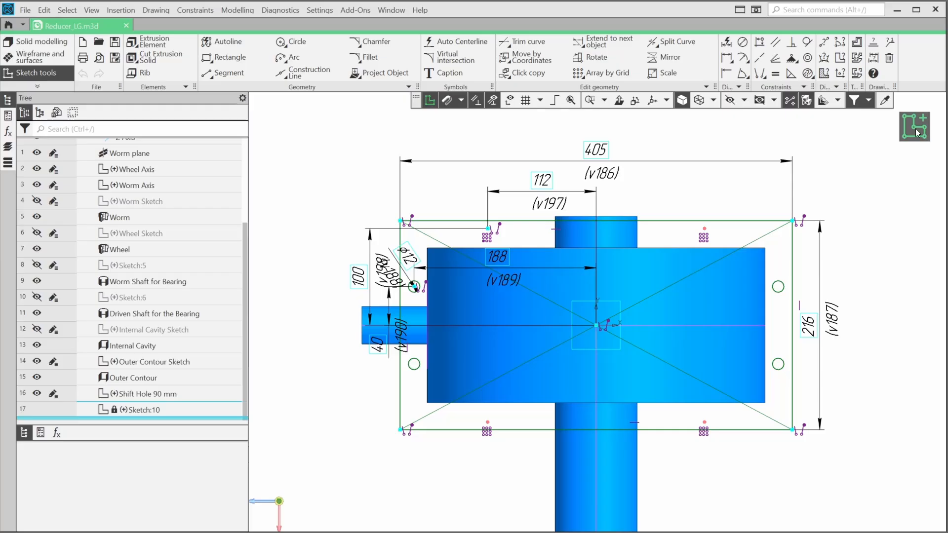
pyautogui.click(916, 129)
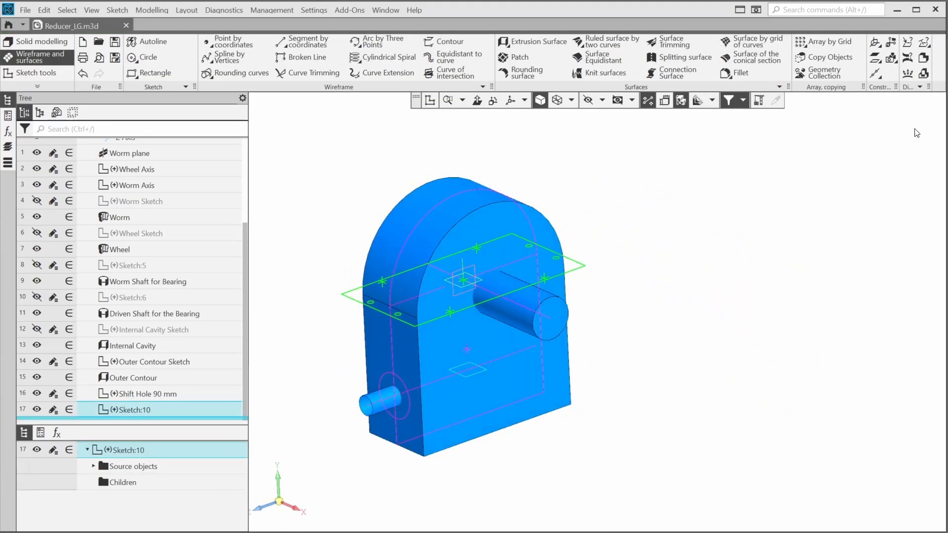
pyautogui.click(191, 410)
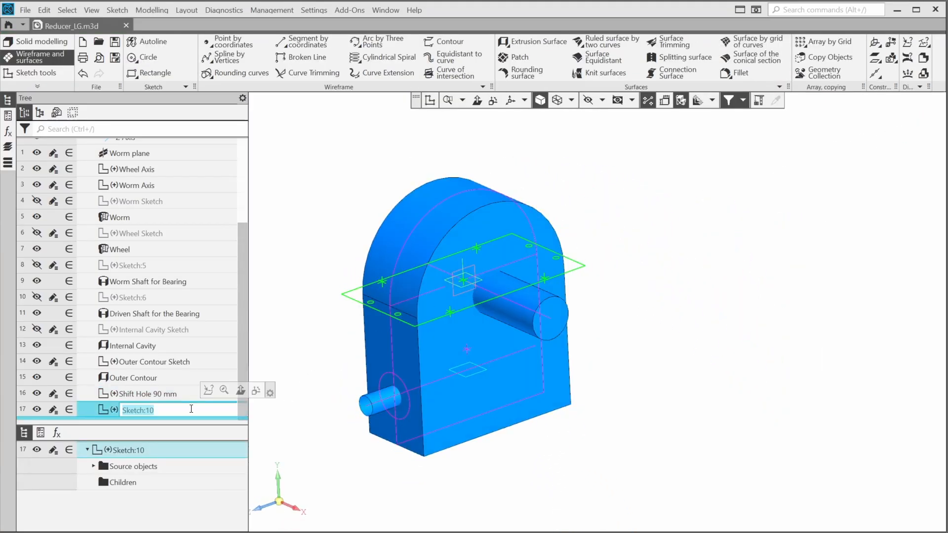
pyautogui.write('Flange')
pyautogui.press('Return')
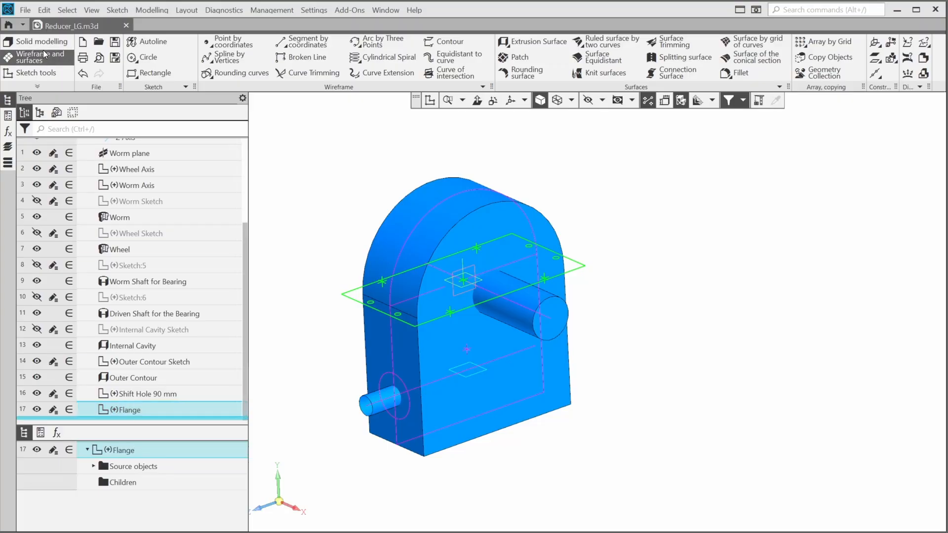
# Start a cone by center of base, diameters and height, and place its base at the intersection of the Wheel Axis and the Outer Contour's front face
pyautogui.click(58, 43)
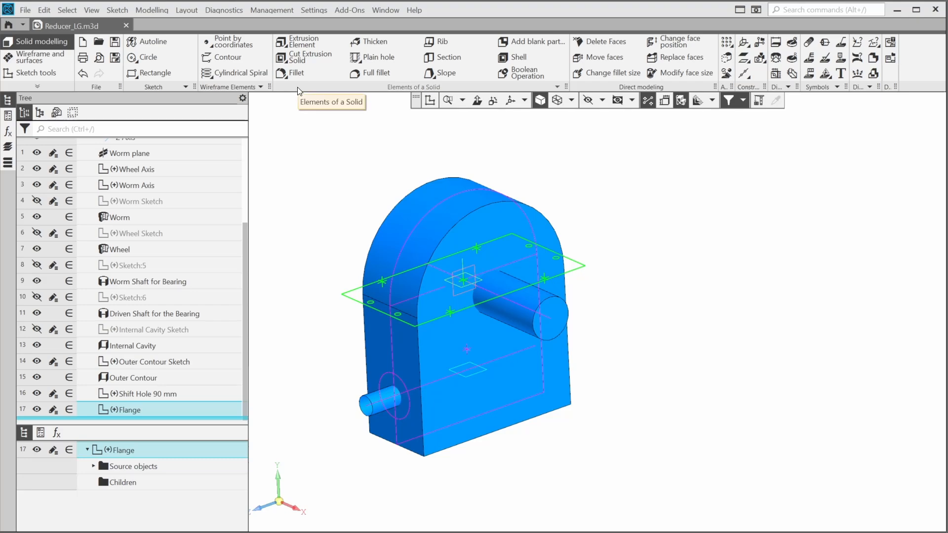
pyautogui.moveTo(297, 87)
pyautogui.click(299, 105)
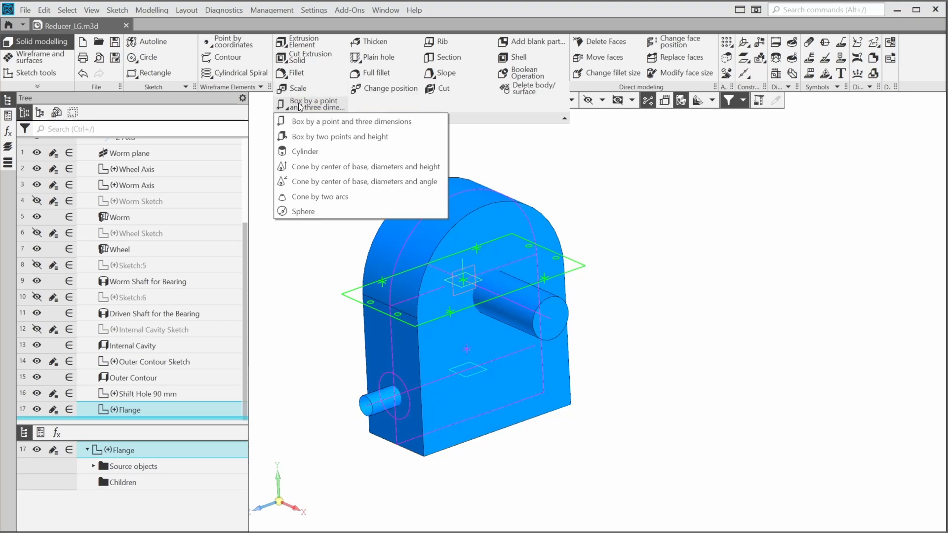
pyautogui.click(314, 166)
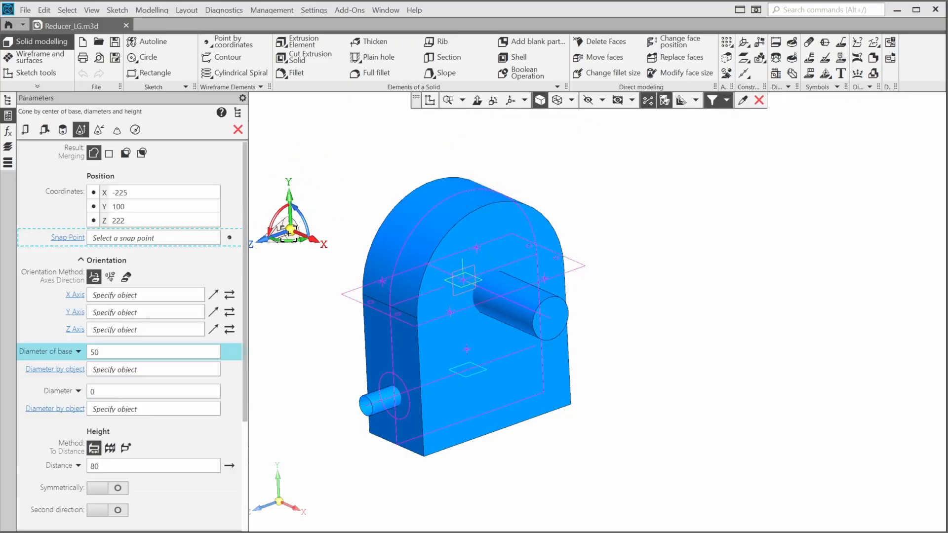
pyautogui.click(230, 237)
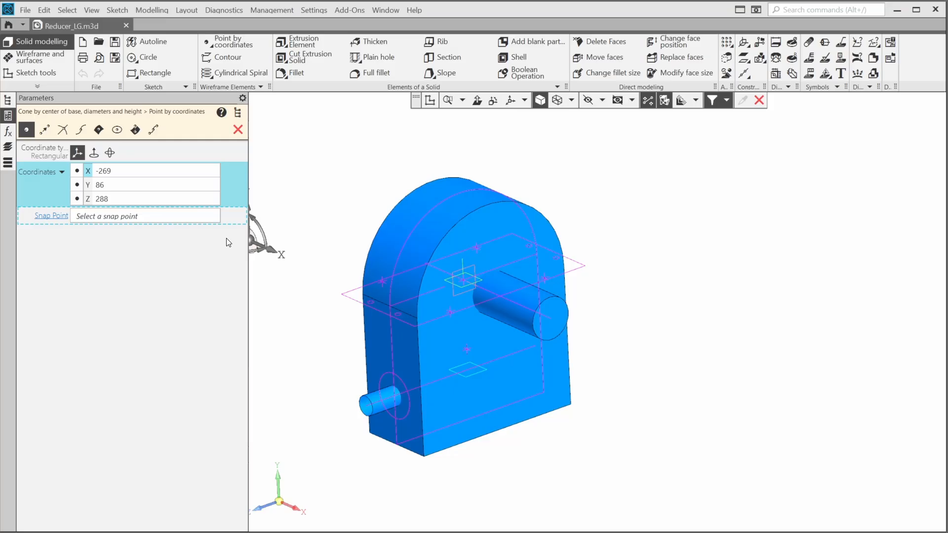
pyautogui.click(62, 130)
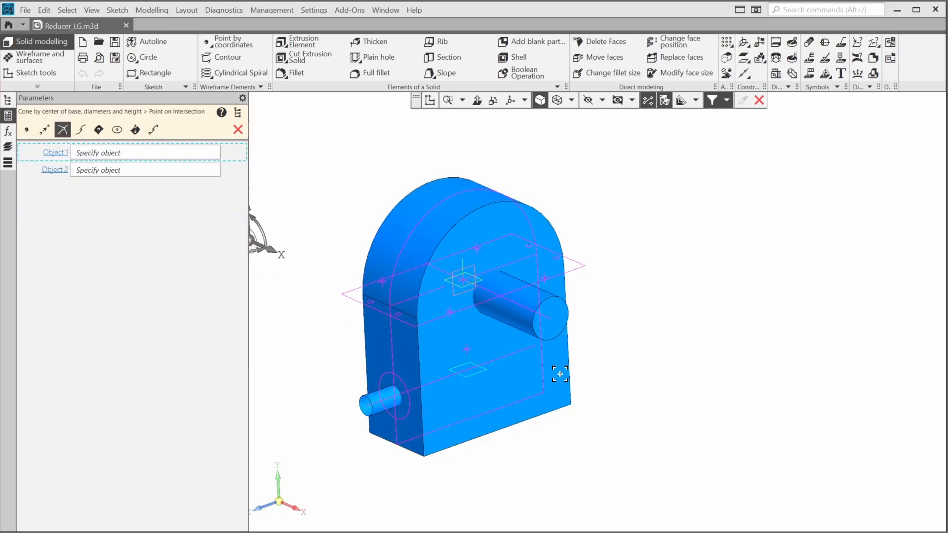
pyautogui.scroll(5, 554, 316)
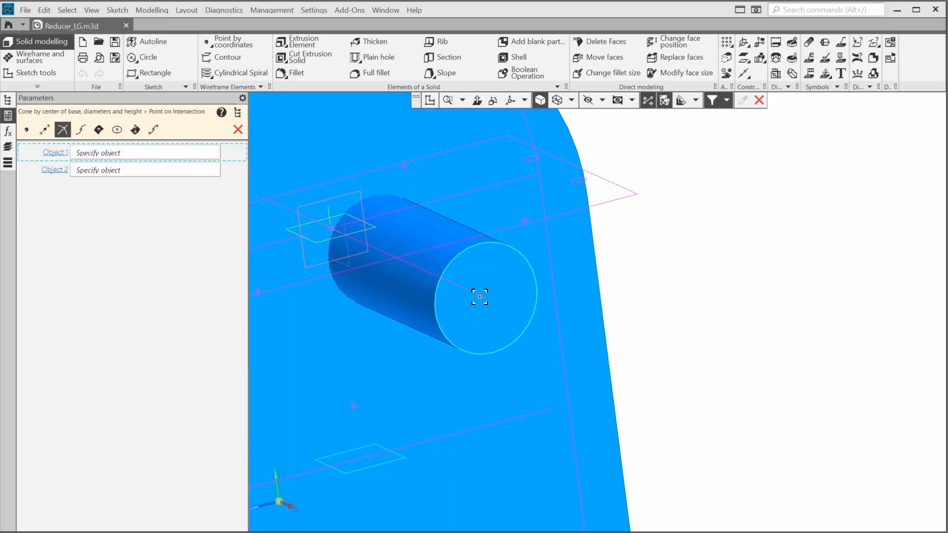
pyautogui.click(479, 297)
pyautogui.click(552, 334)
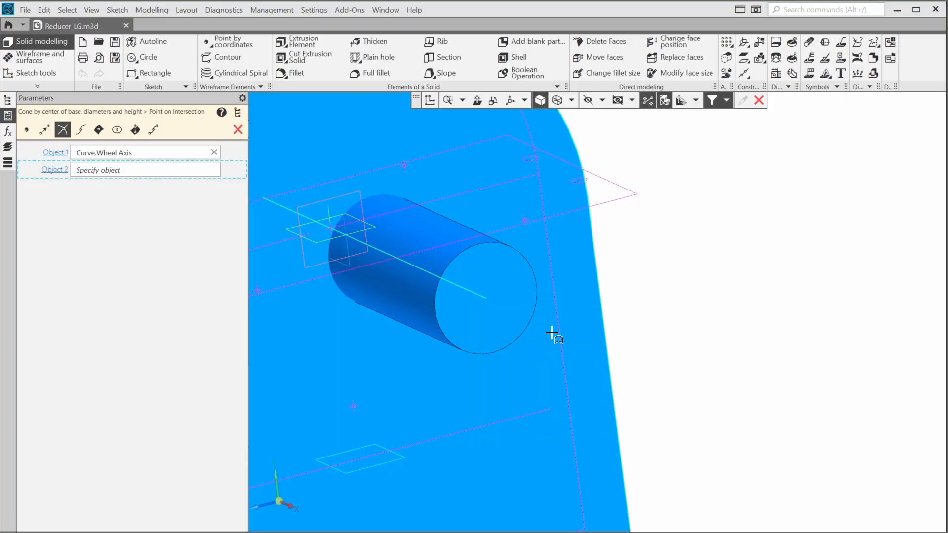
pyautogui.moveTo(551, 336); pyautogui.dragTo(539, 327, button='middle')
pyautogui.click(512, 345)
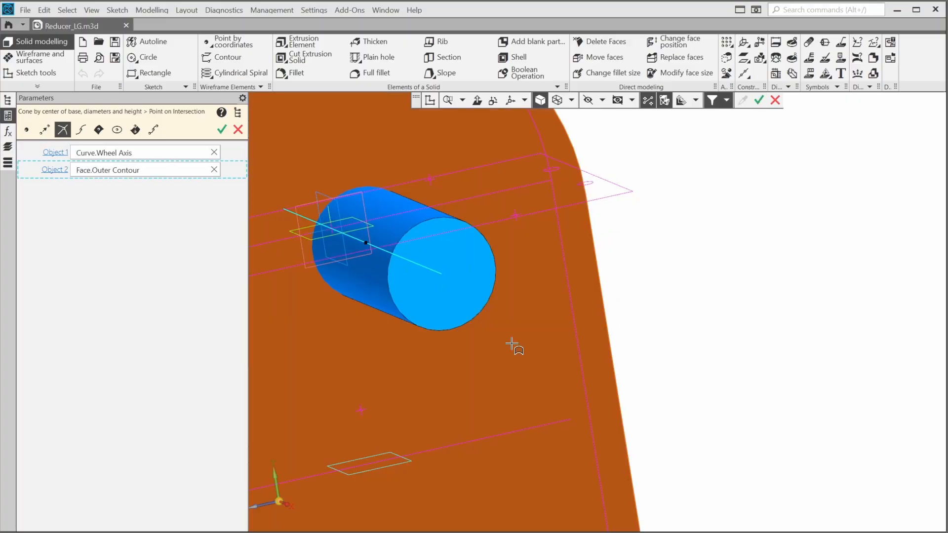
pyautogui.click(222, 130)
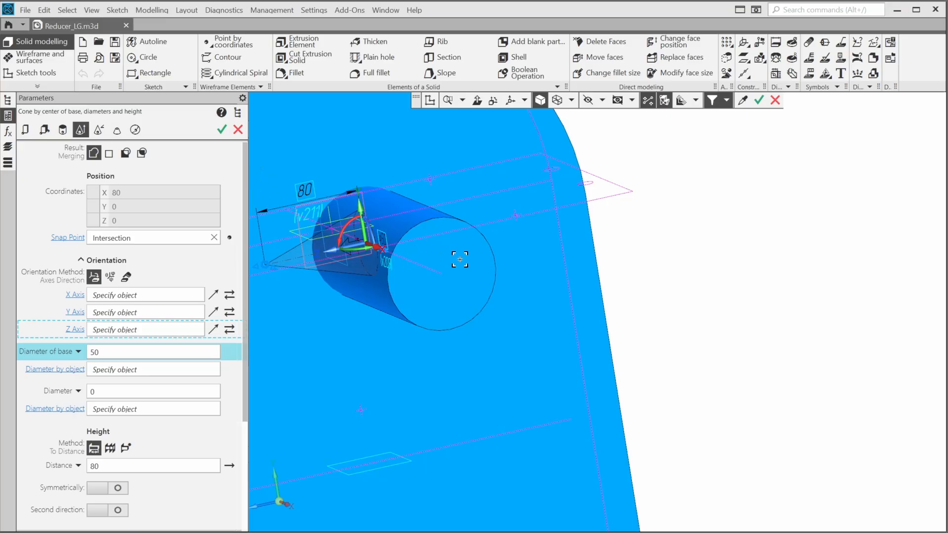
# Orient the cone's Z axis by the front face of the Outer Contour
pyautogui.moveTo(459, 258); pyautogui.dragTo(668, 310, button='middle')
pyautogui.scroll(-1, 668, 310)
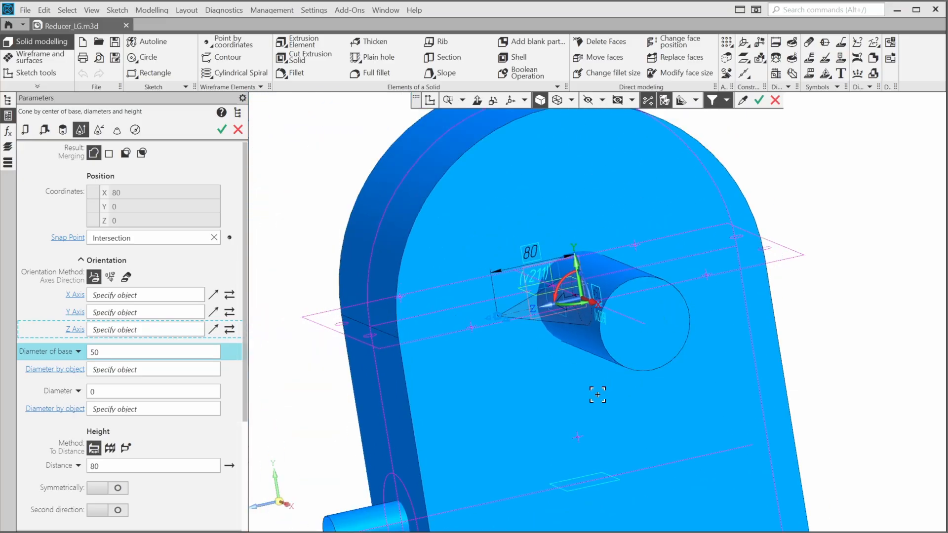
pyautogui.click(567, 415)
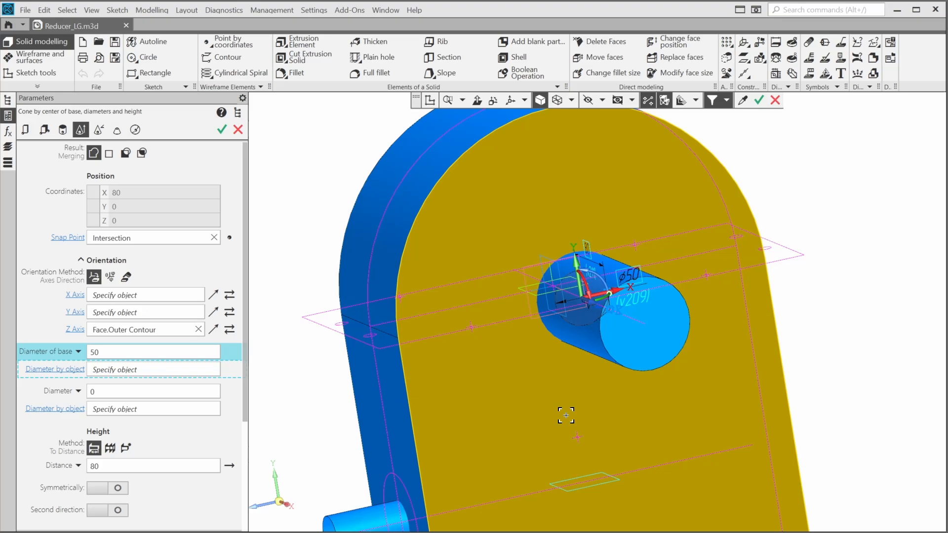
# Set the cone's base diameter to 223 mm and its second diameter to 215 mm
pyautogui.write('223')
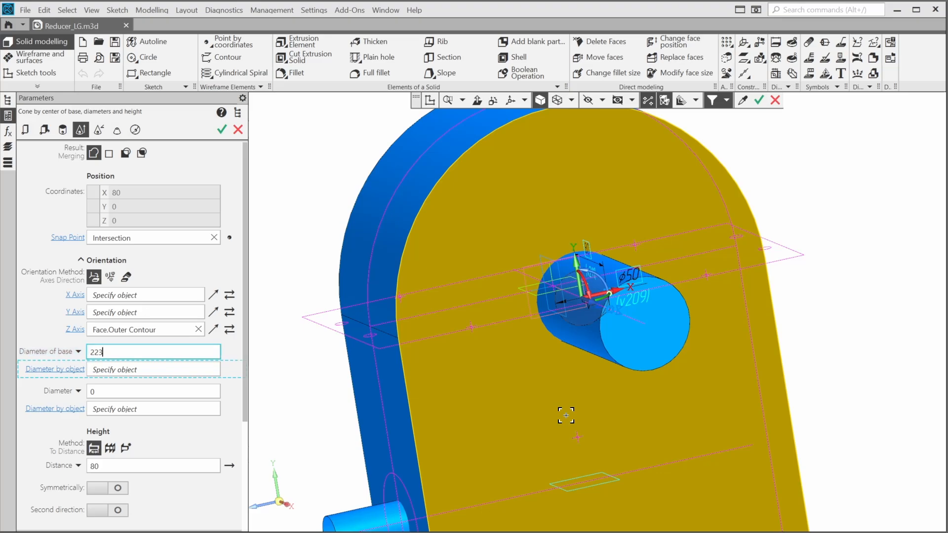
pyautogui.press('Return')
pyautogui.write('215')
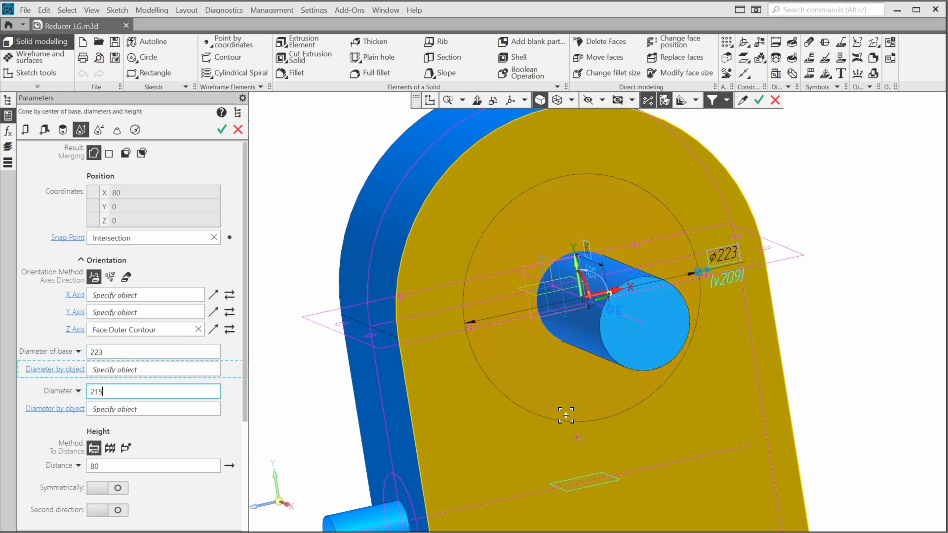
pyautogui.press('Return')
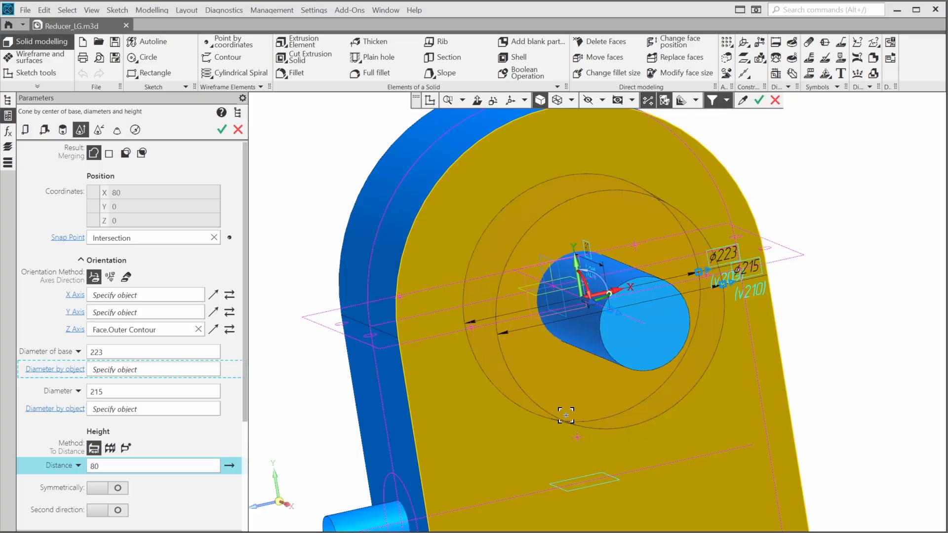
# Set the cone's height to 48 mm and create the conical boss on the housing's front face
pyautogui.write('48')
pyautogui.press('Return')
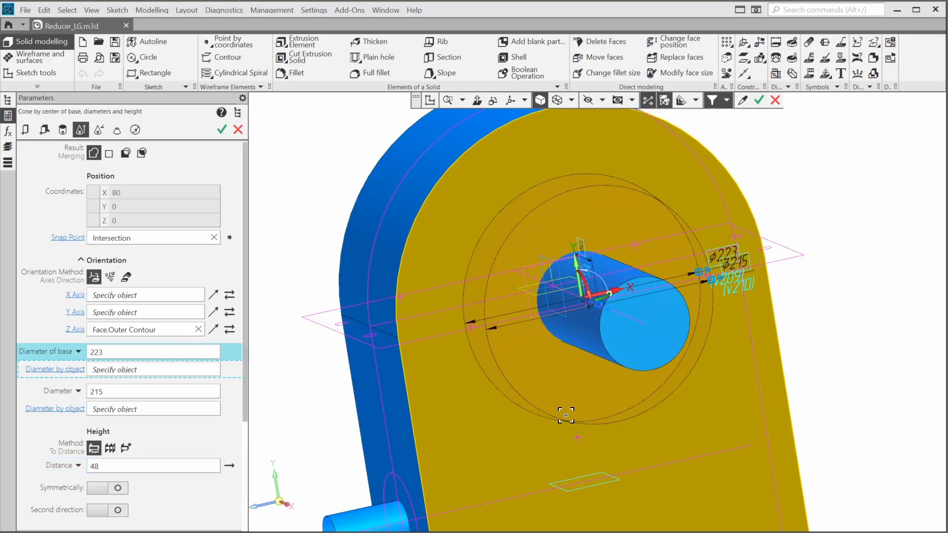
pyautogui.middleClick(314, 410)
pyautogui.moveTo(314, 410); pyautogui.dragTo(328, 405, button='right')
pyautogui.moveTo(331, 402); pyautogui.dragTo(324, 404, button='middle')
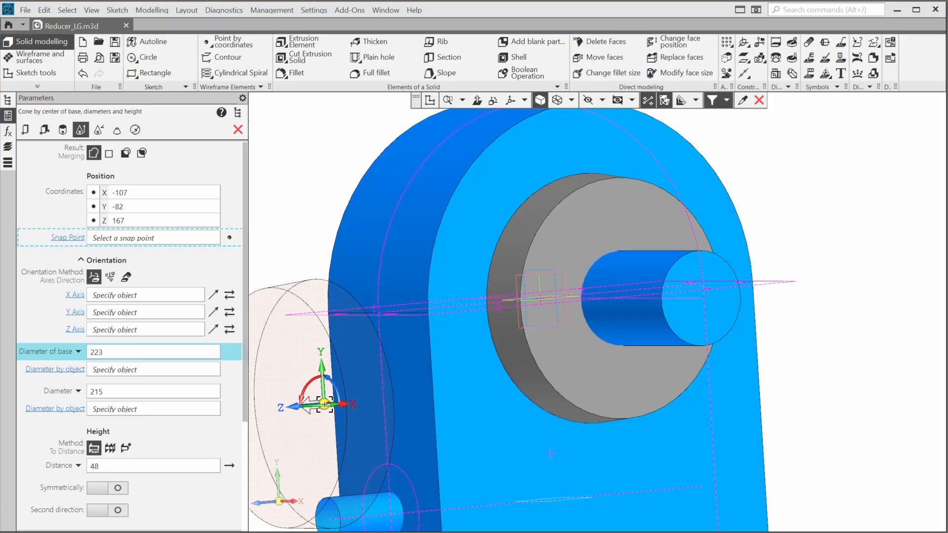
# Start a cylinder with Subtraction as the result and place its base at the center of the cone's outer circular edge
pyautogui.click(63, 130)
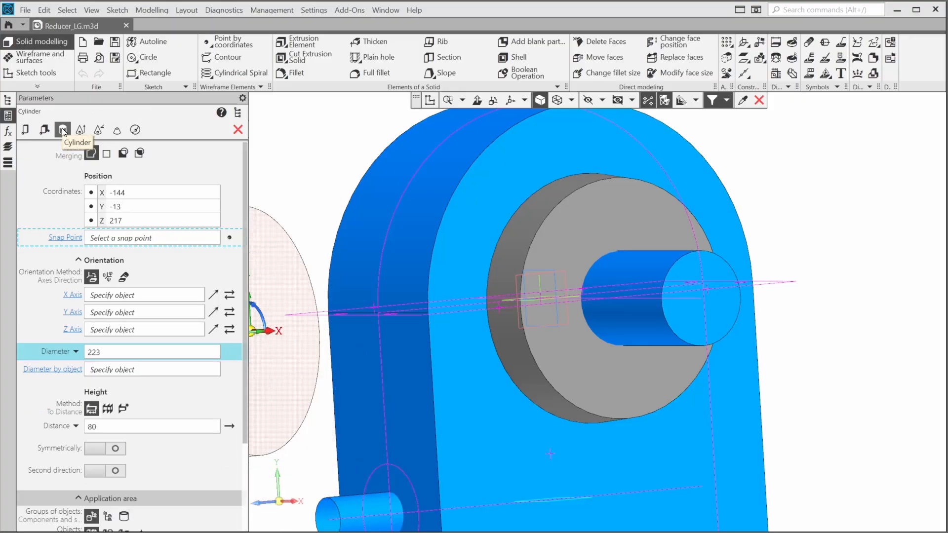
pyautogui.click(124, 154)
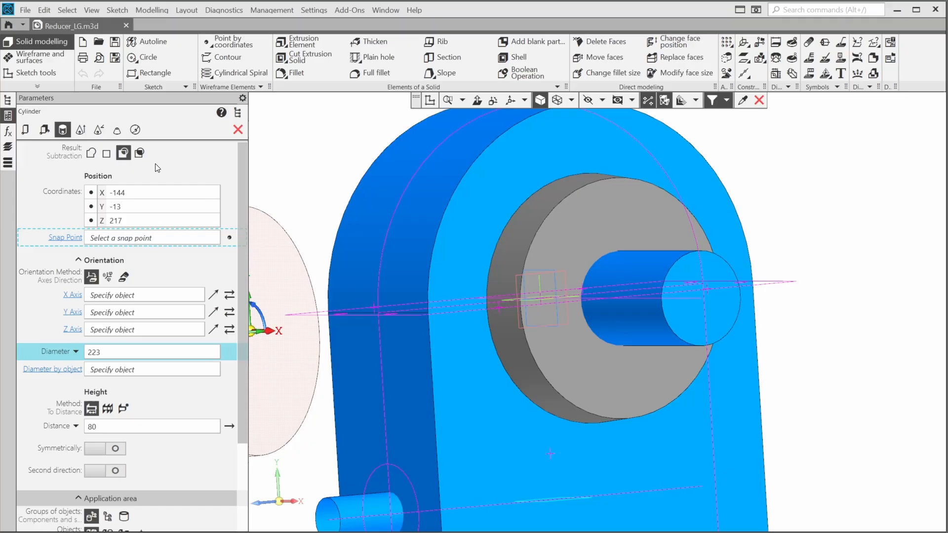
pyautogui.click(229, 241)
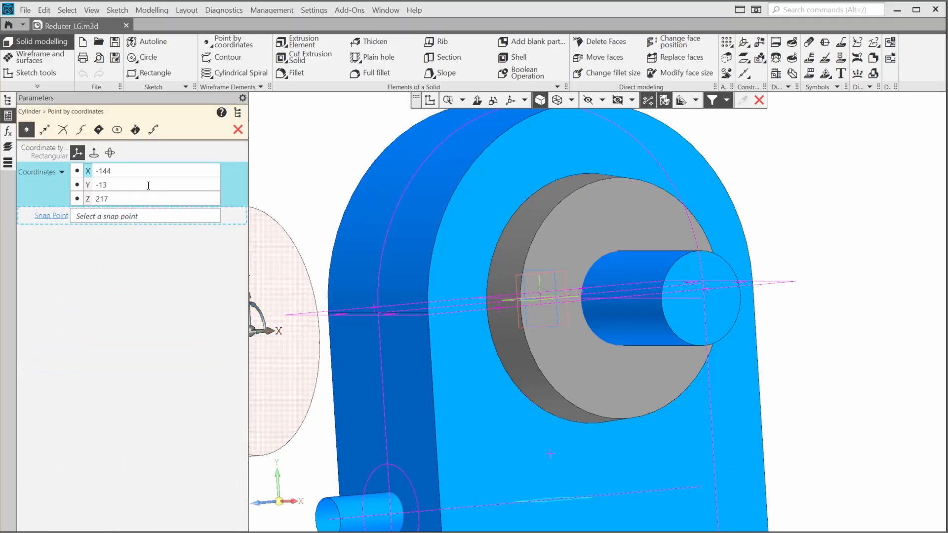
pyautogui.click(117, 129)
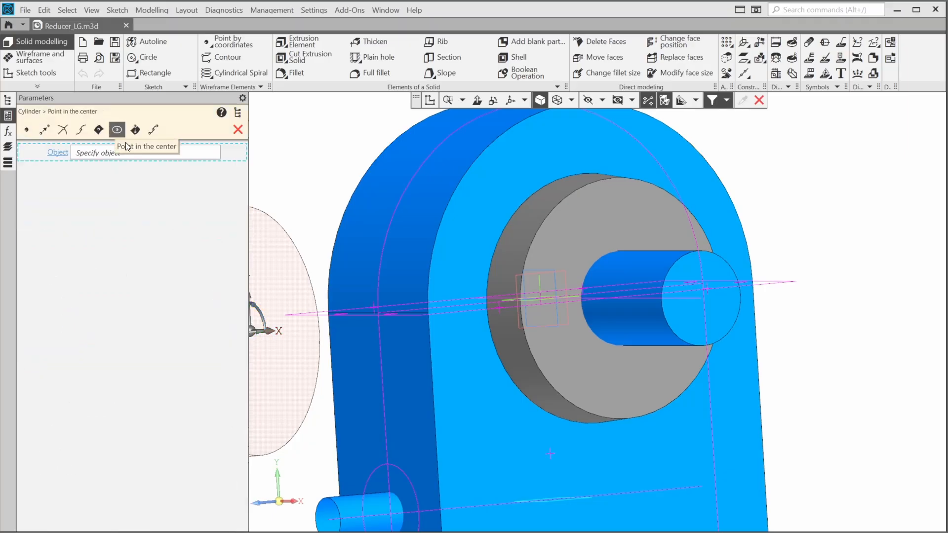
pyautogui.click(541, 376)
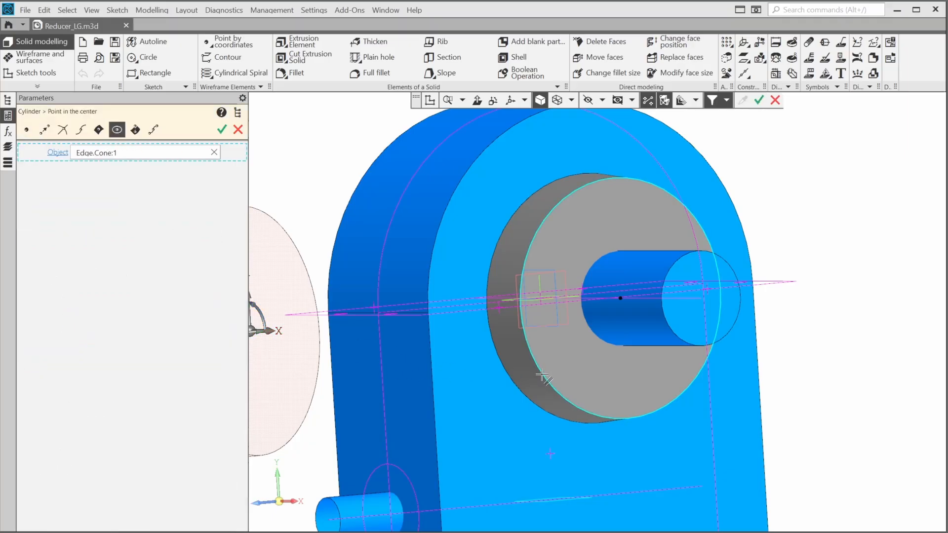
pyautogui.click(221, 130)
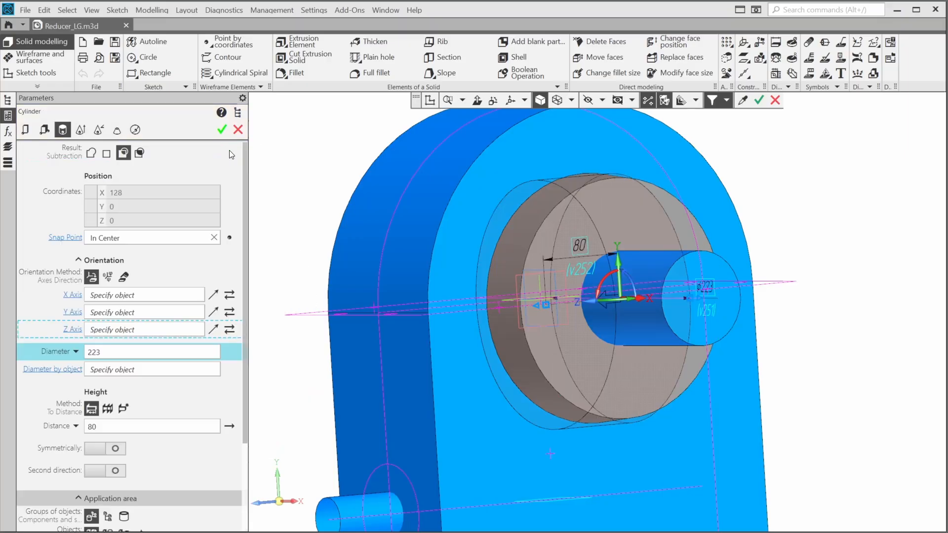
# Orient the cylinder's Z axis by the cone's front face, set its diameter to 150 mm, and cut Through All in the reversed direction
pyautogui.click(554, 370)
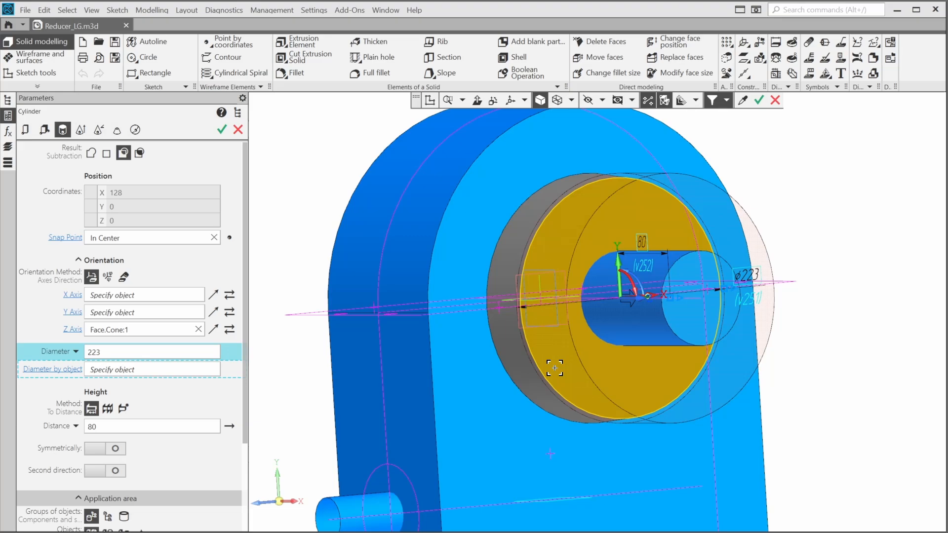
pyautogui.write('150')
pyautogui.press('Tab')
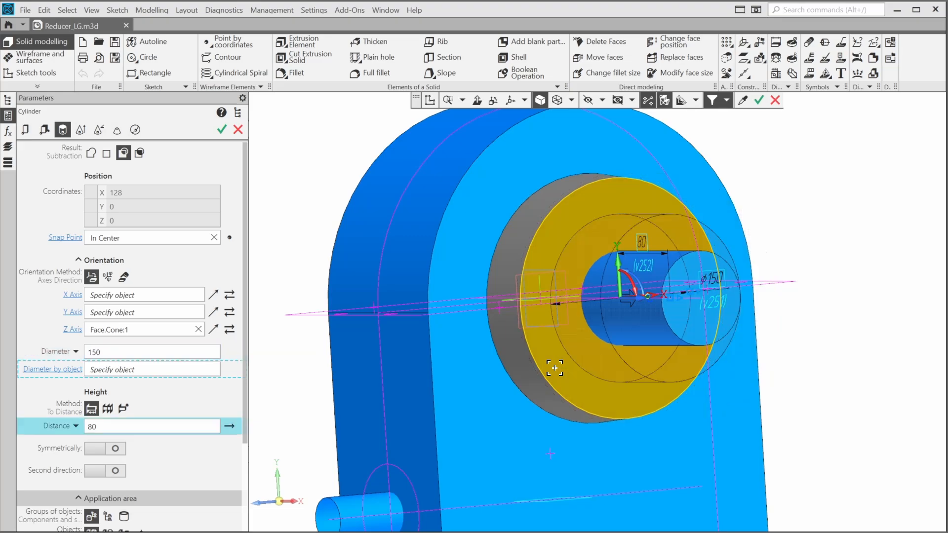
pyautogui.click(105, 409)
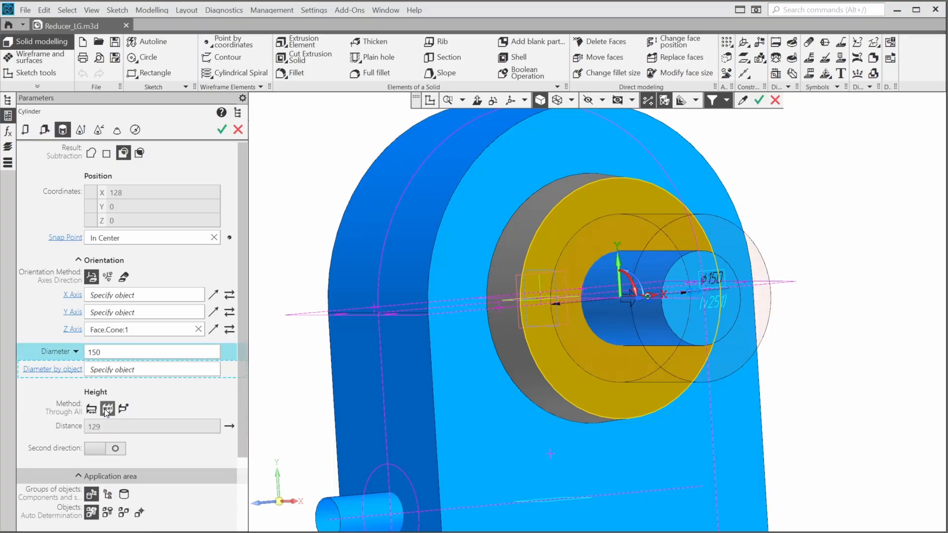
pyautogui.click(229, 428)
pyautogui.scroll(-3, 207, 415)
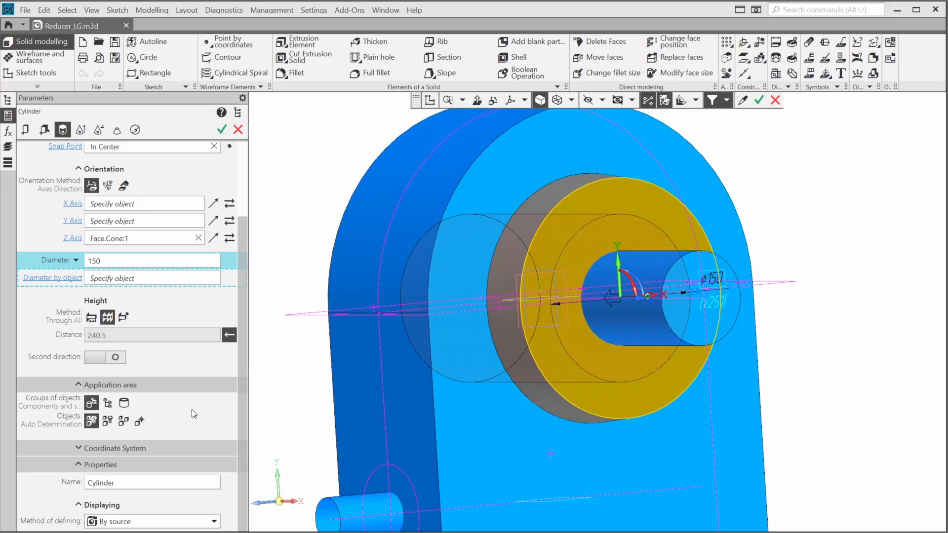
# Limit the cylinder's subtraction to the cone body, Solid 3, and create the cut
pyautogui.click(140, 421)
pyautogui.click(238, 113)
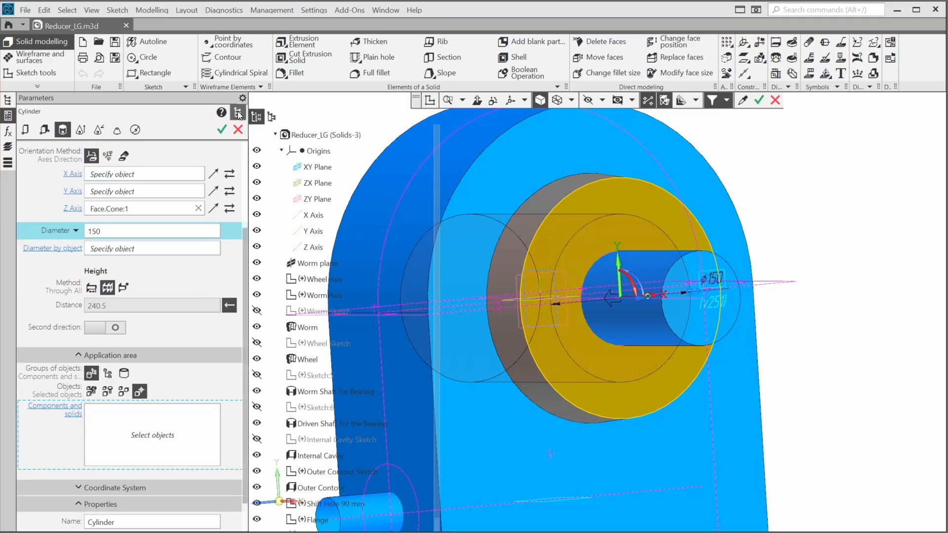
pyautogui.click(272, 117)
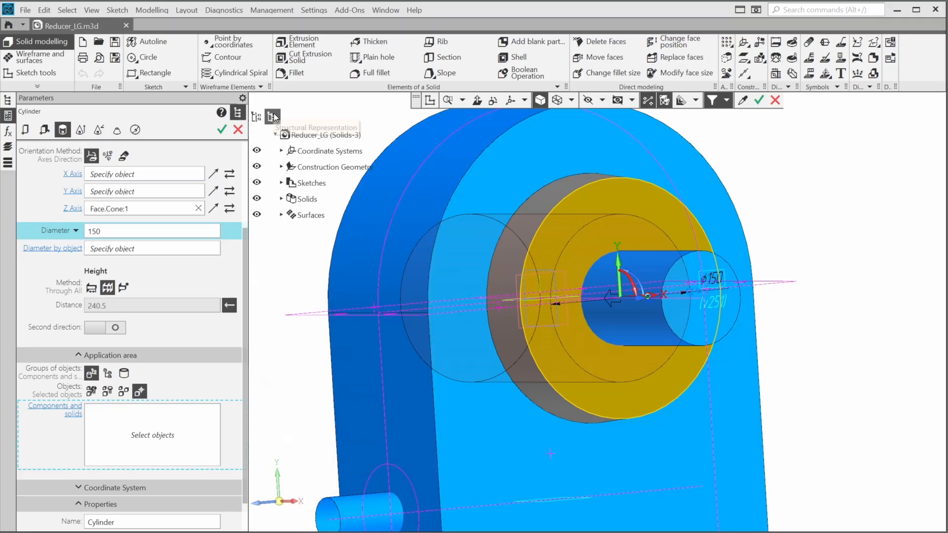
pyautogui.click(280, 198)
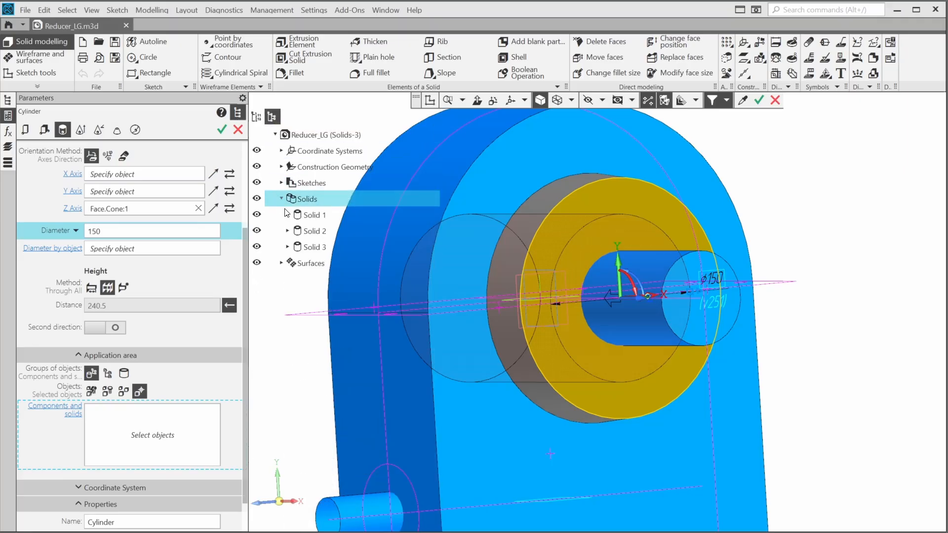
pyautogui.click(311, 247)
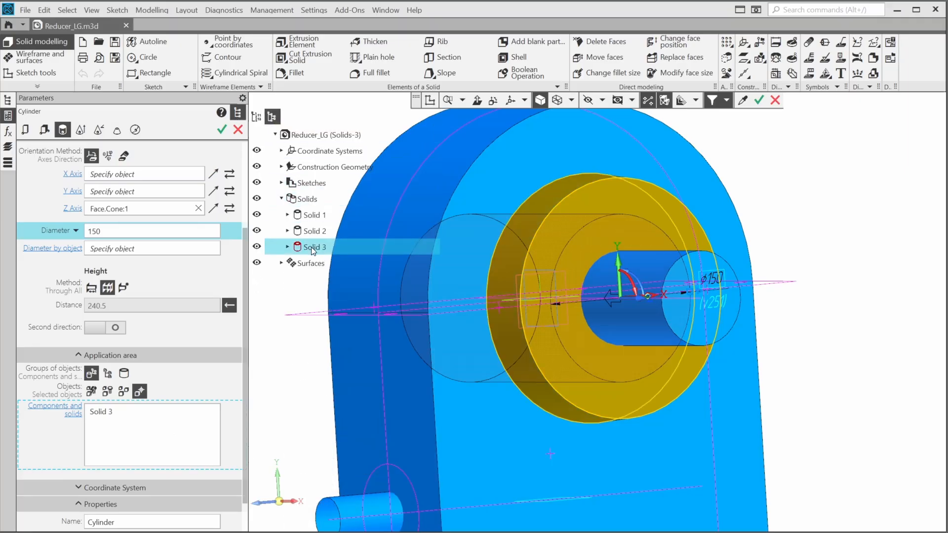
pyautogui.click(238, 113)
pyautogui.click(221, 129)
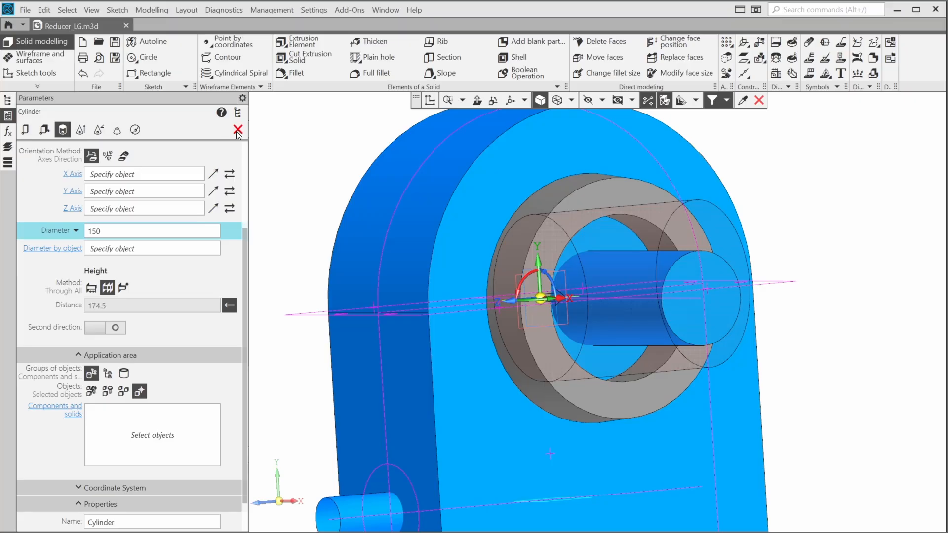
pyautogui.click(238, 129)
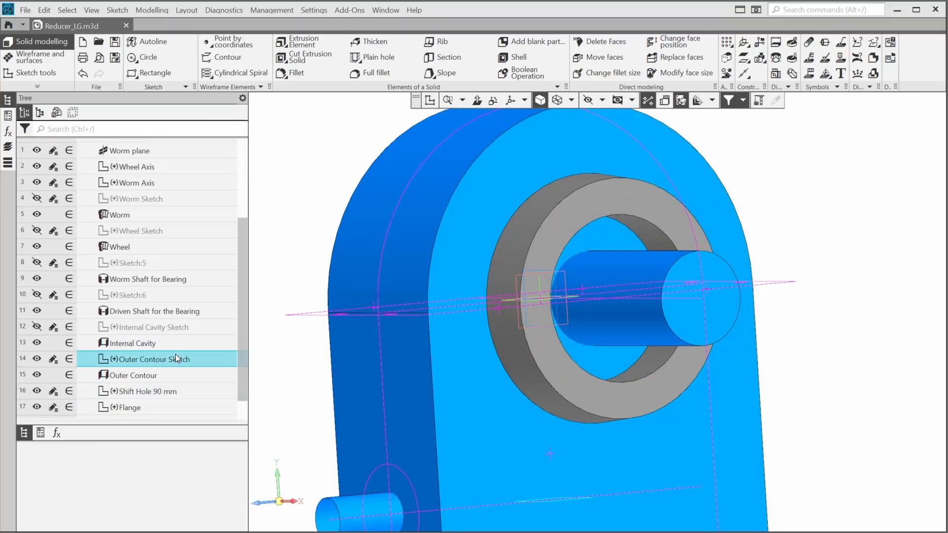
# Switch the Driven Shaft for the Bearing revolution surface from the Spheroid design type to the alternative with open ends
pyautogui.doubleClick(167, 312)
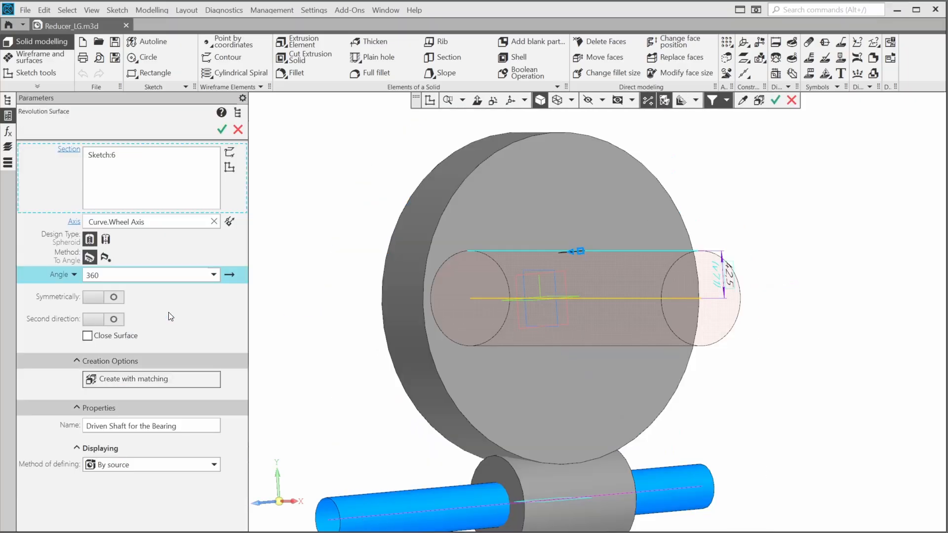
pyautogui.click(101, 240)
pyautogui.click(223, 129)
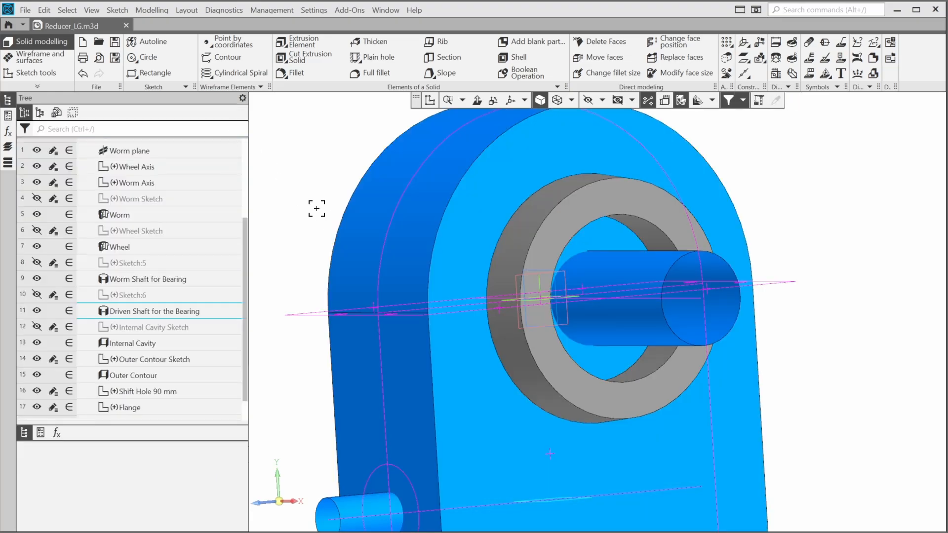
# Save the reducer model
pyautogui.scroll(-3, 316, 210)
pyautogui.moveTo(318, 209); pyautogui.dragTo(317, 218, button='middle')
pyautogui.click(116, 44)
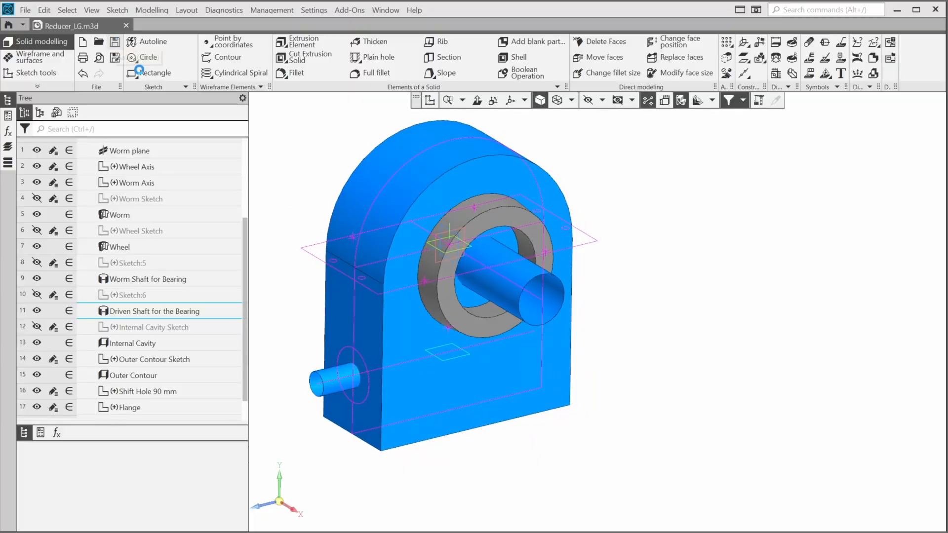
pyautogui.keyDown('shift'); pyautogui.moveTo(284, 142); pyautogui.dragTo(356, 165, button='middle'); pyautogui.keyUp('shift')
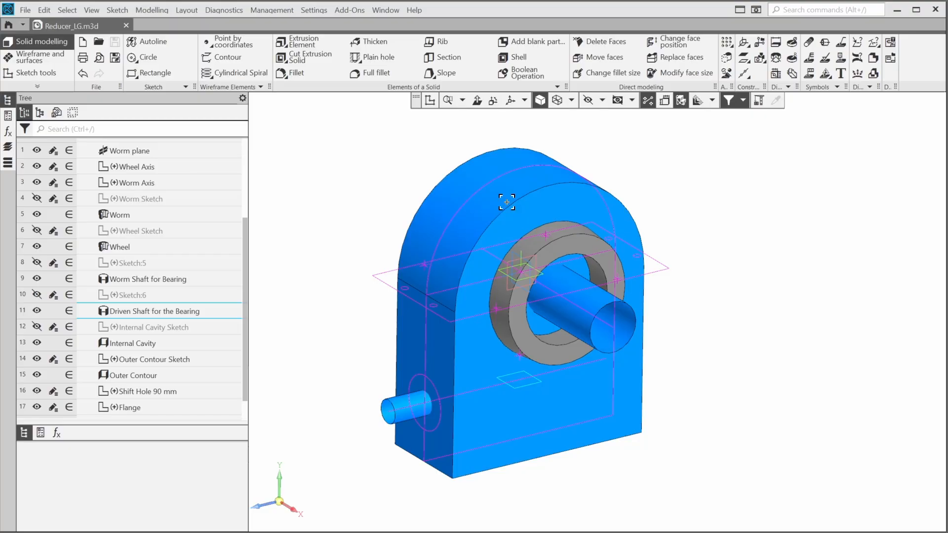
# Start a geometry collection and add Wheel Axis, Wheel Sketch, Wheel, Sketch:6 and Driven Shaft for the Bearing to it
pyautogui.click(726, 74)
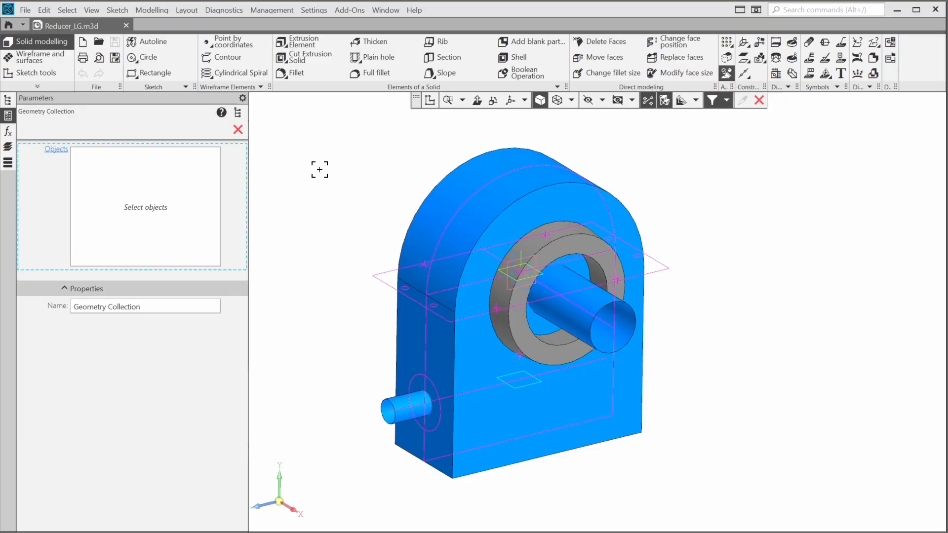
pyautogui.click(239, 113)
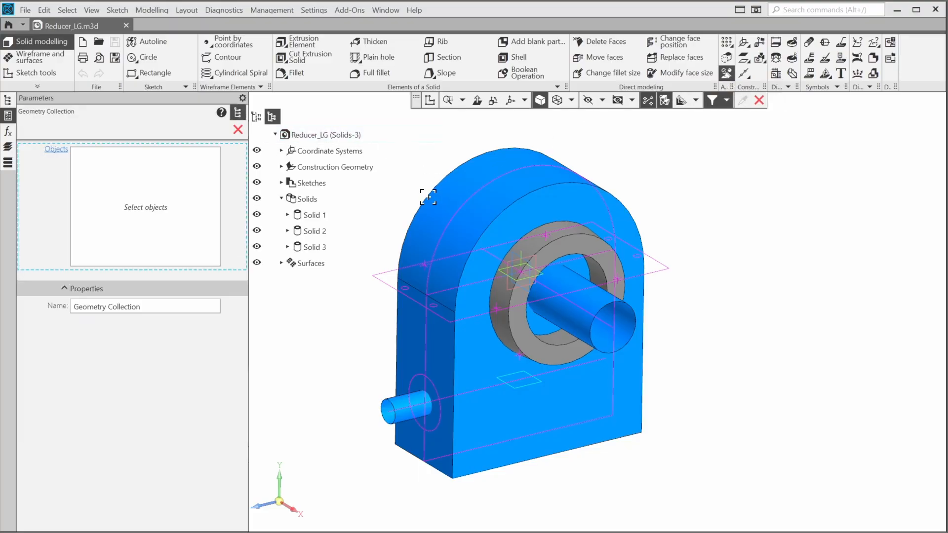
pyautogui.moveTo(426, 200); pyautogui.dragTo(478, 209, button='middle')
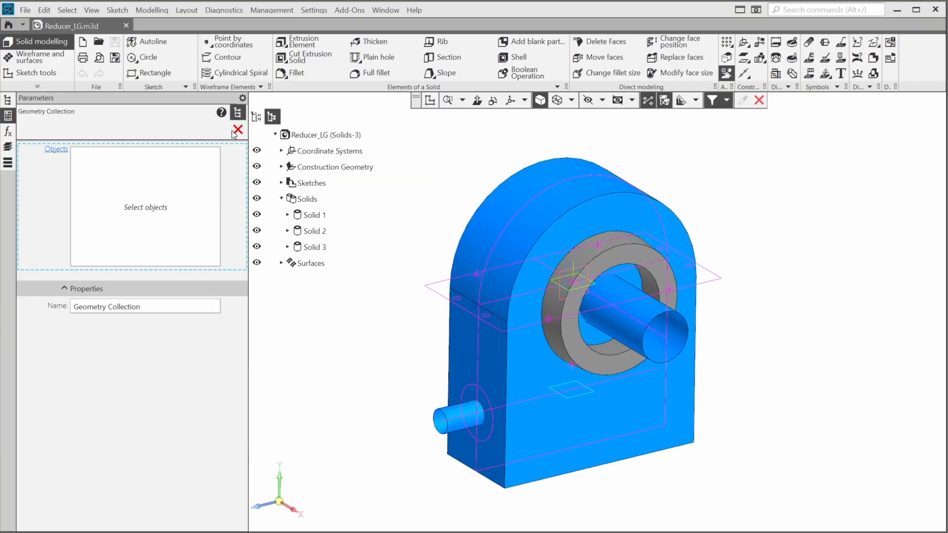
pyautogui.click(256, 117)
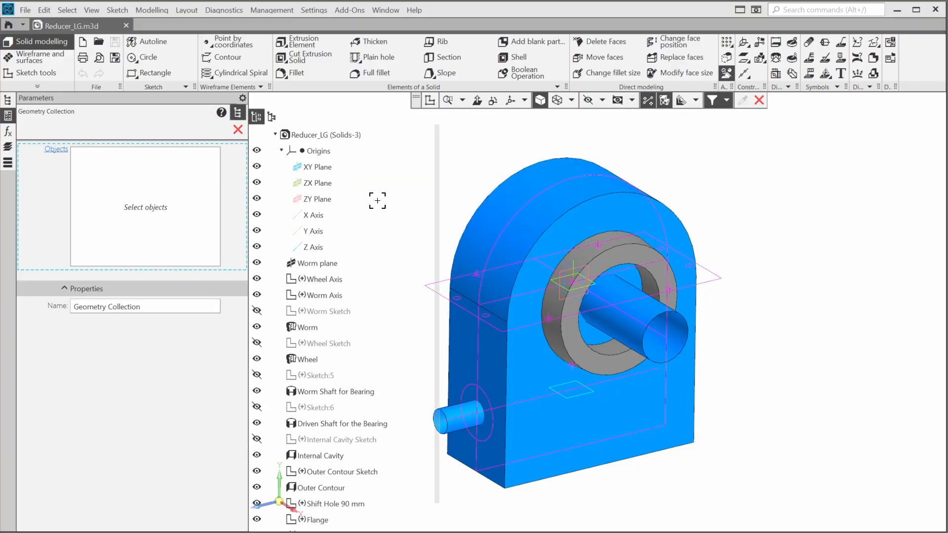
pyautogui.click(281, 151)
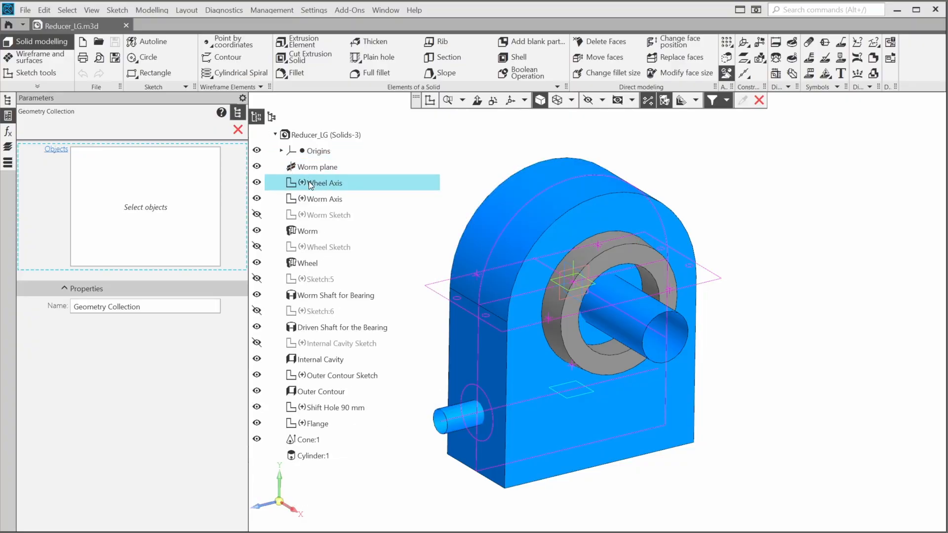
pyautogui.click(310, 184)
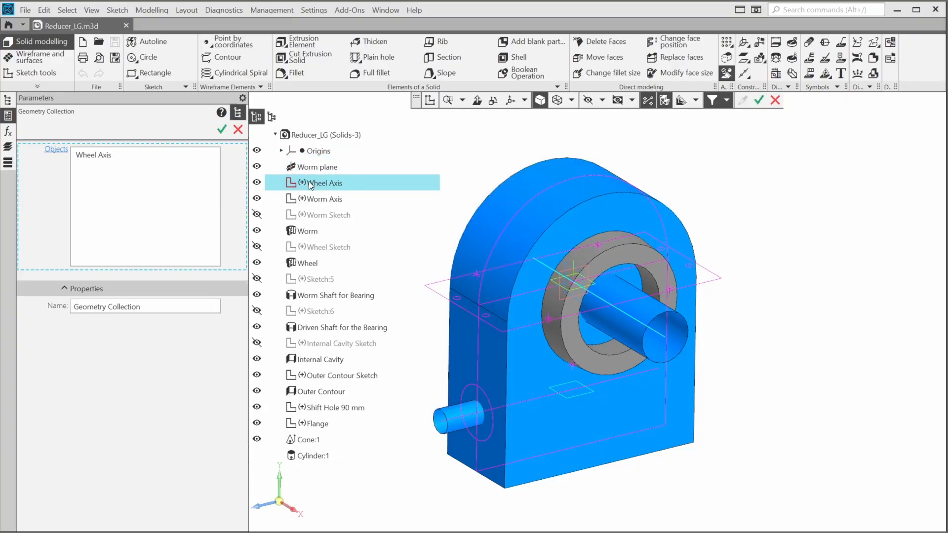
pyautogui.click(316, 245)
pyautogui.click(312, 261)
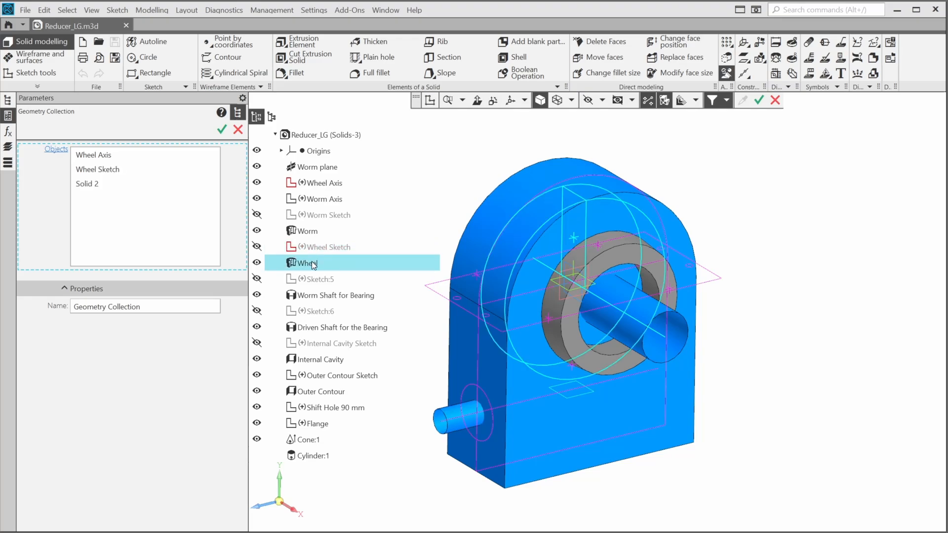
pyautogui.click(320, 312)
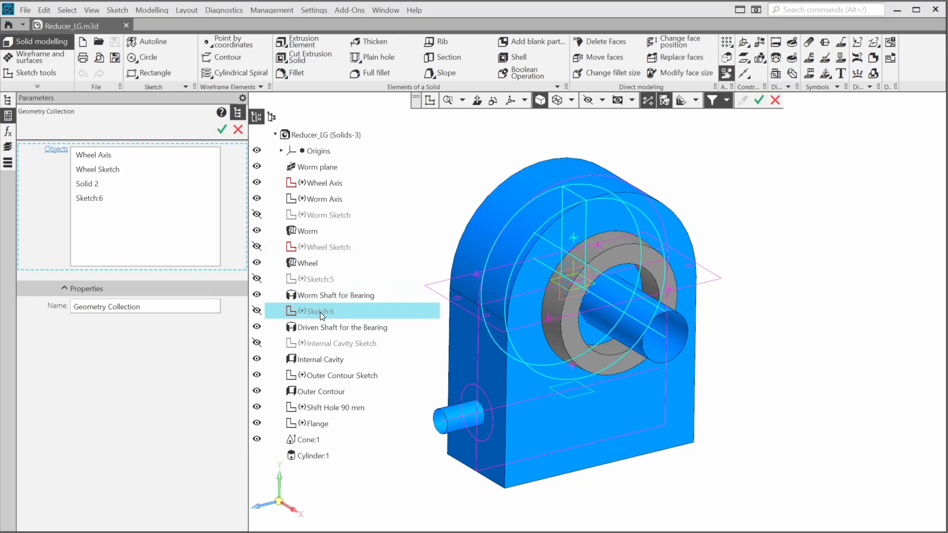
pyautogui.click(324, 326)
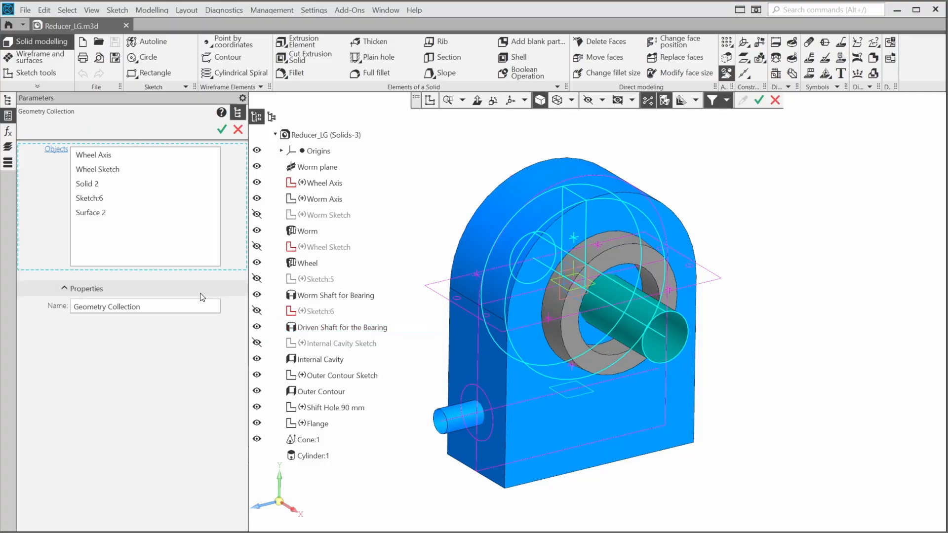
# Name the geometry collection Worm Wheel and create it
pyautogui.click(190, 306)
pyautogui.write('Worm Wheel')
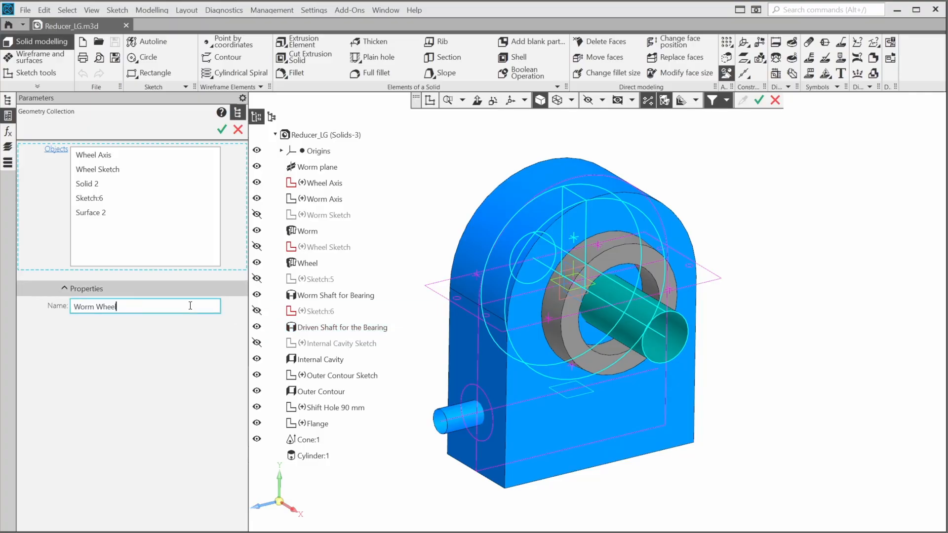
pyautogui.click(221, 129)
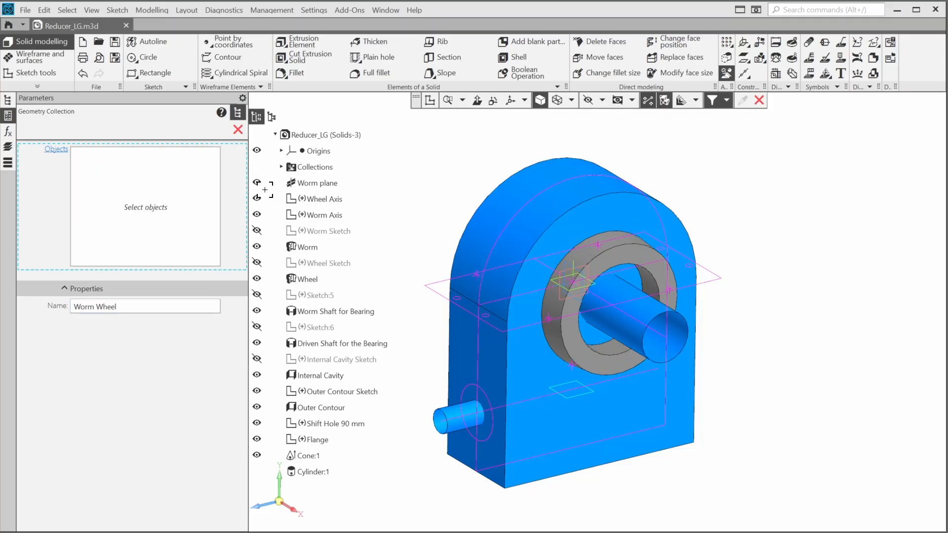
# Add Worm plane, Worm Axis, Worm Sketch, Worm, Sketch:5 and Worm Shaft for Bearing to the new geometry collection
pyautogui.click(307, 187)
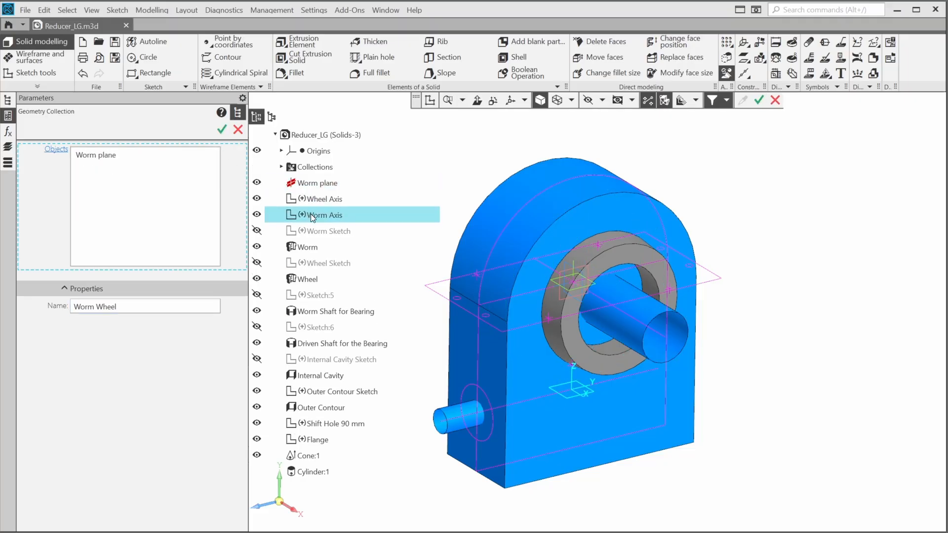
pyautogui.click(310, 214)
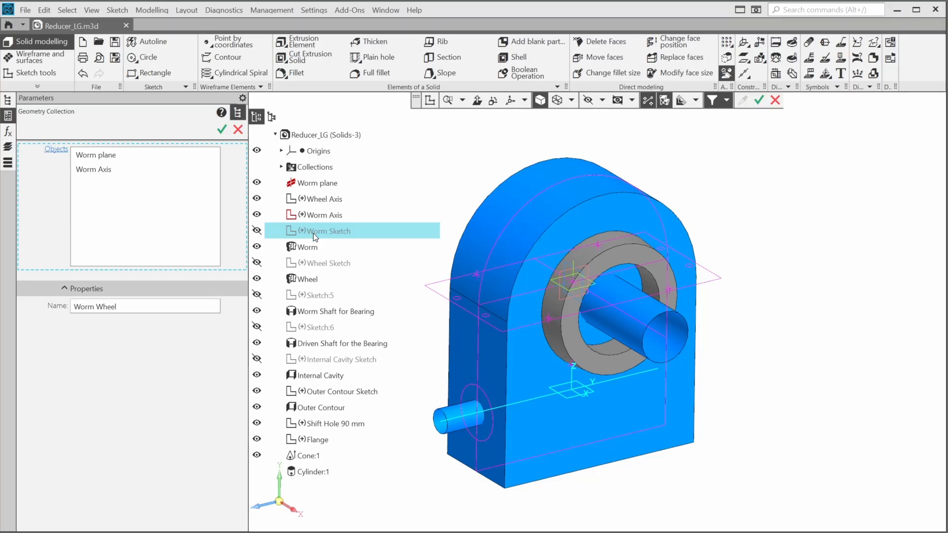
pyautogui.click(313, 233)
pyautogui.click(313, 244)
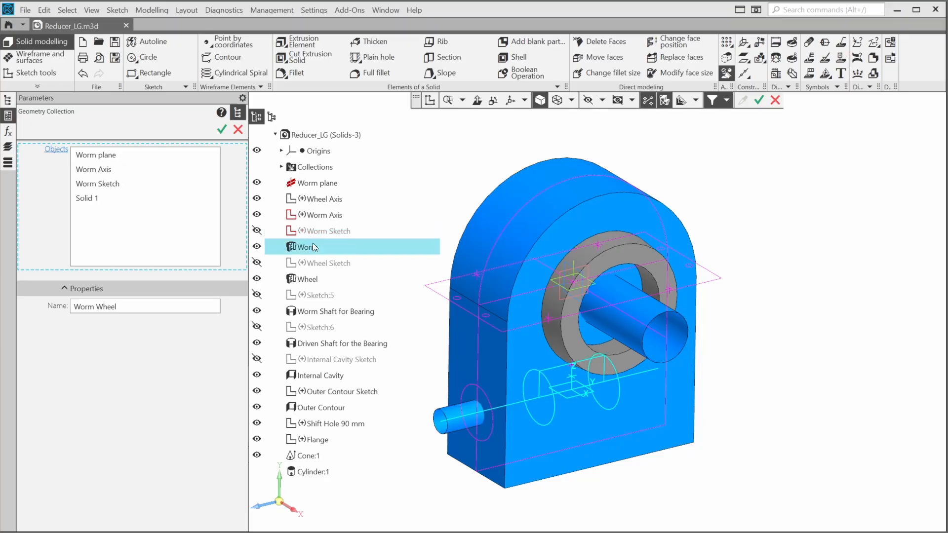
pyautogui.click(320, 296)
pyautogui.click(325, 312)
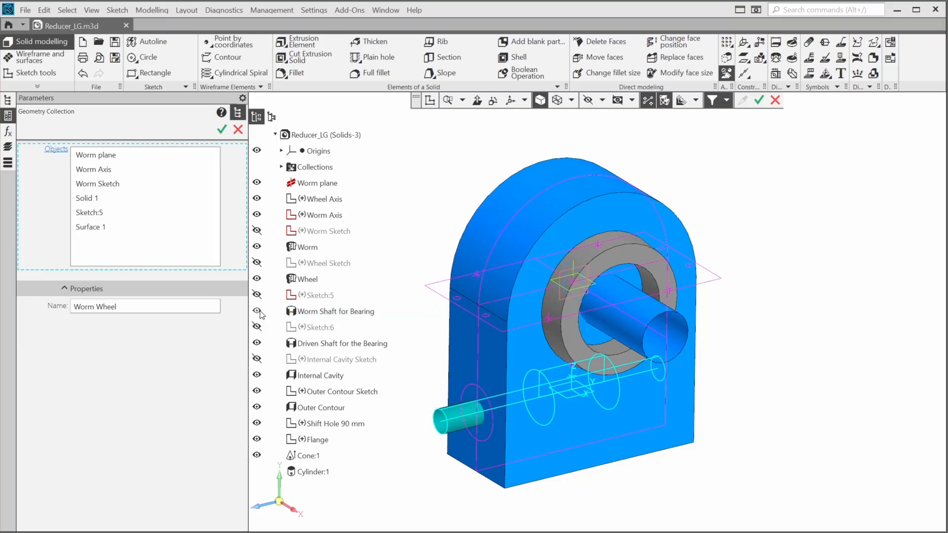
# Name the geometry collection Worm and create it
pyautogui.click(107, 307)
pyautogui.write('Worm')
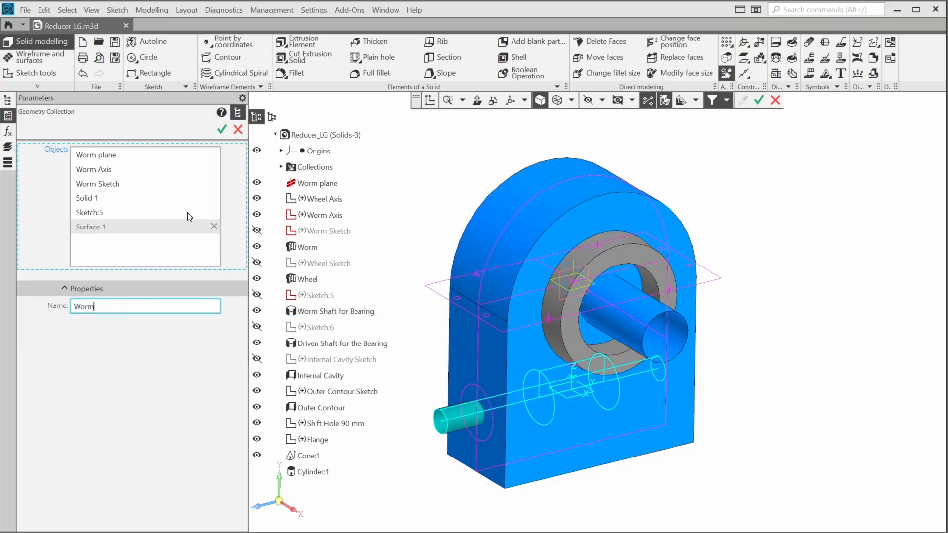
pyautogui.click(222, 129)
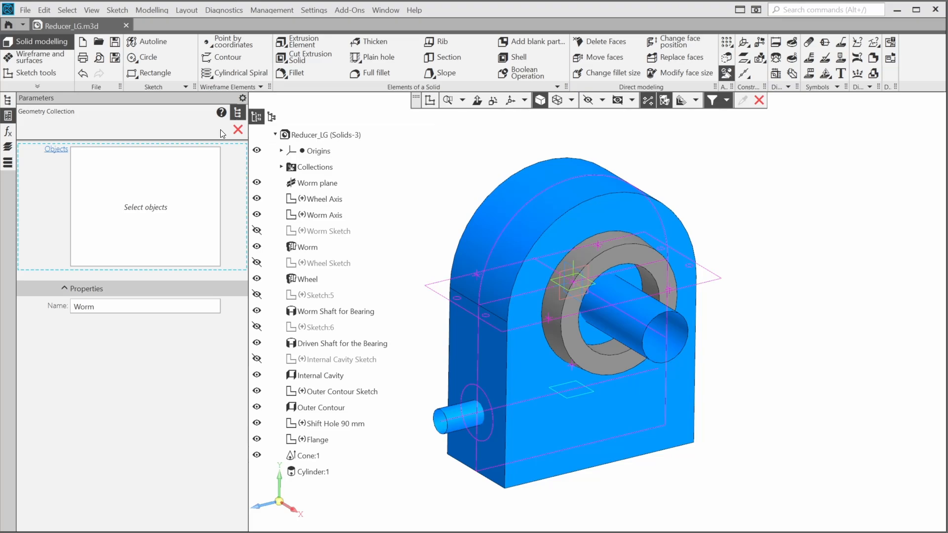
# Add Internal Cavity Sketch, Internal Cavity, Outer Contour Sketch, Outer Contour, Shift Hole 90 mm, Flange and Cone:1 to the next geometry collection
pyautogui.click(327, 360)
pyautogui.click(325, 374)
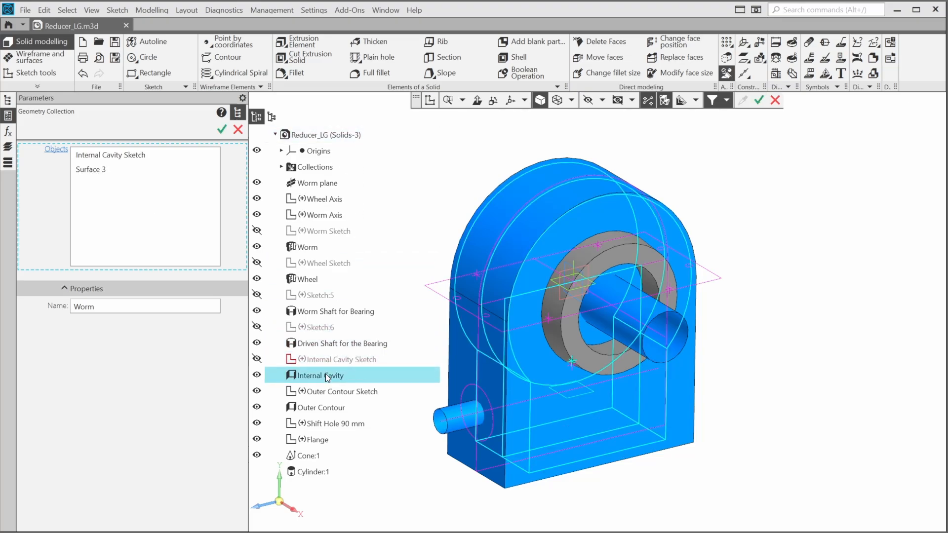
pyautogui.click(325, 391)
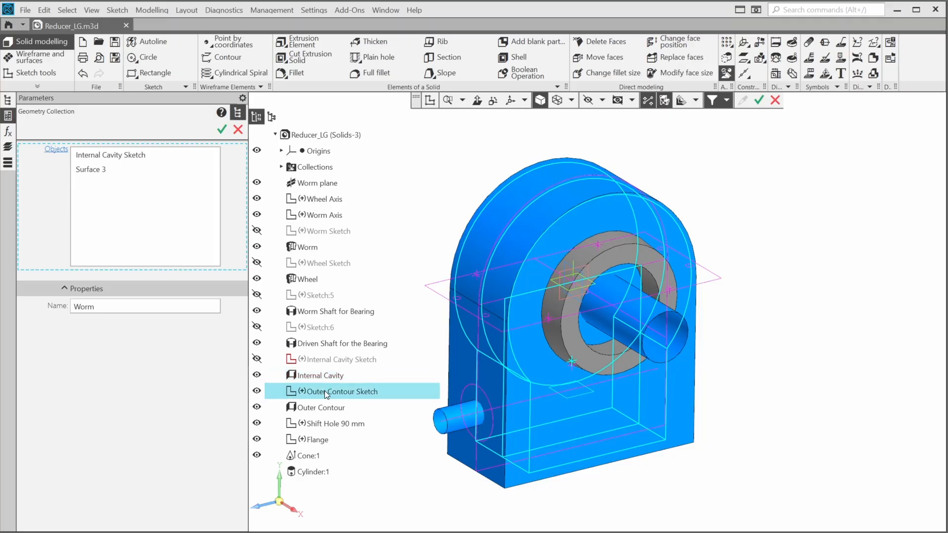
pyautogui.click(324, 407)
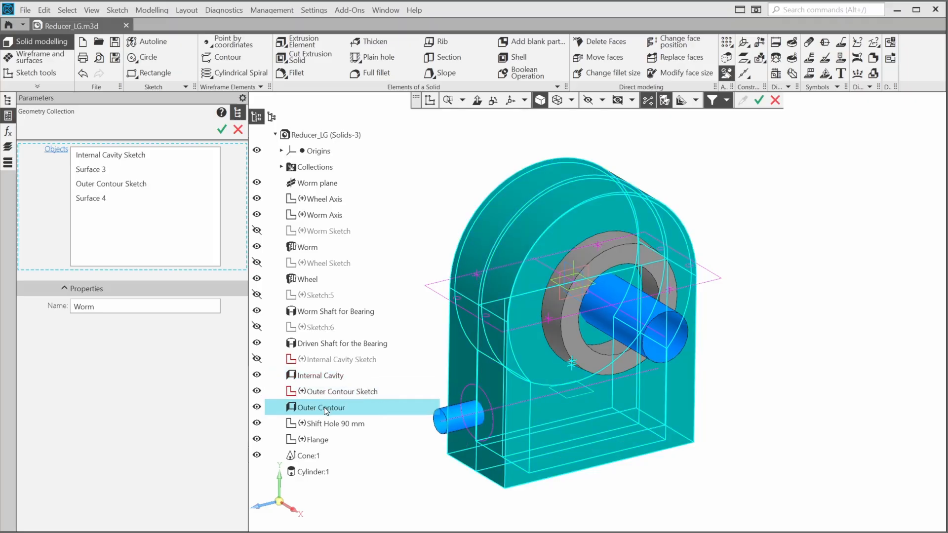
pyautogui.click(324, 423)
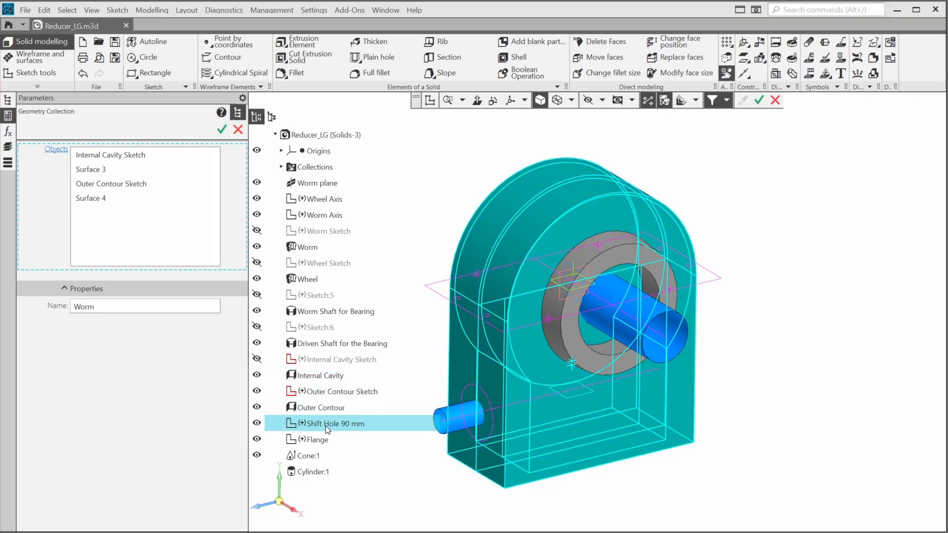
pyautogui.click(321, 439)
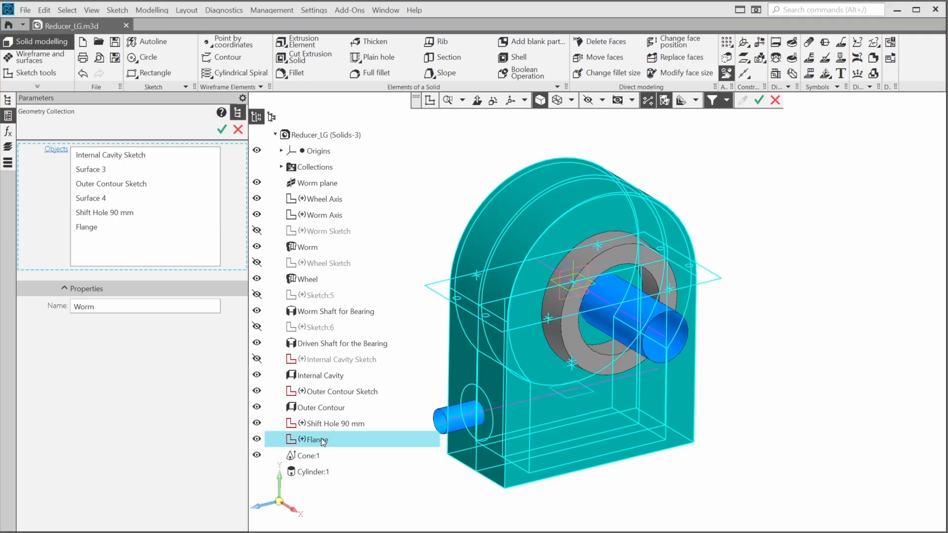
pyautogui.click(315, 454)
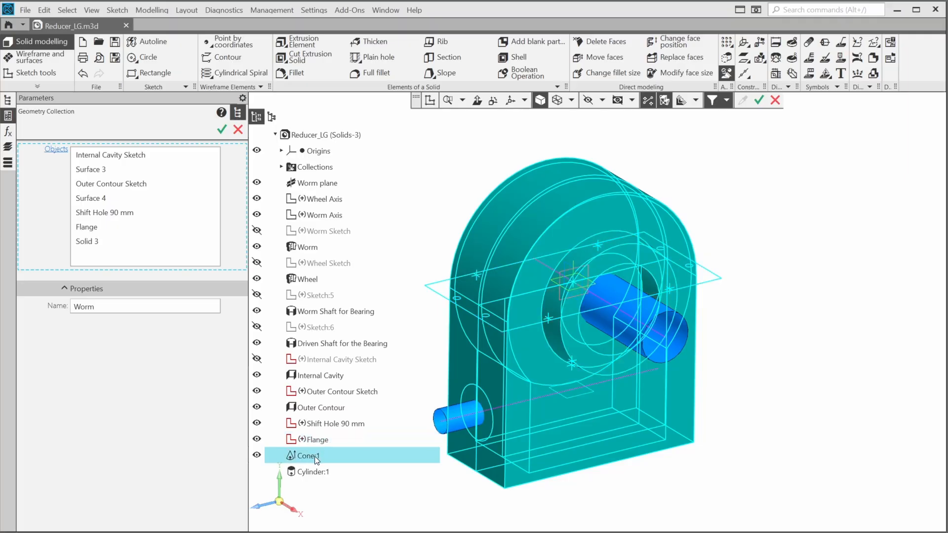
# Create the geometry collection under the name Housing_Cover, finish the collection command and save the reducer model
pyautogui.doubleClick(145, 304)
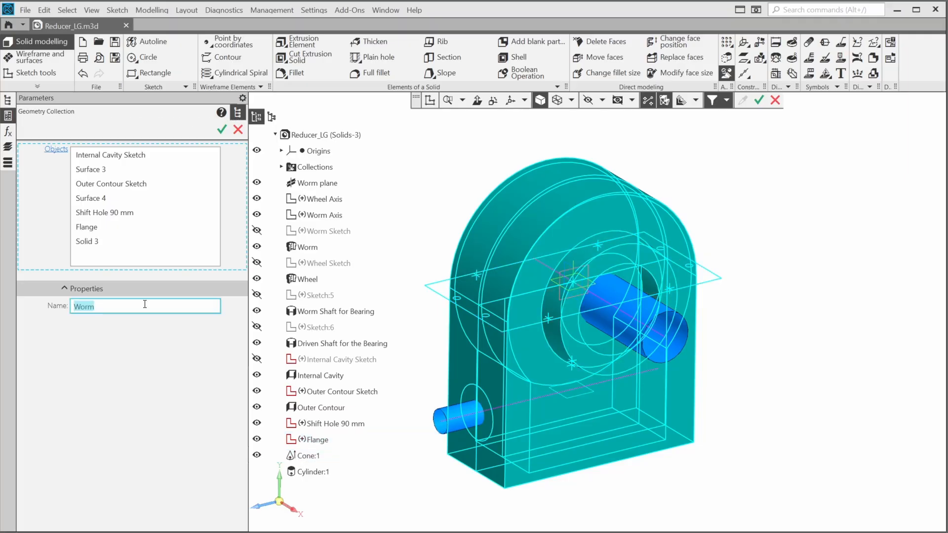
pyautogui.write('Housing_Cover')
pyautogui.click(221, 129)
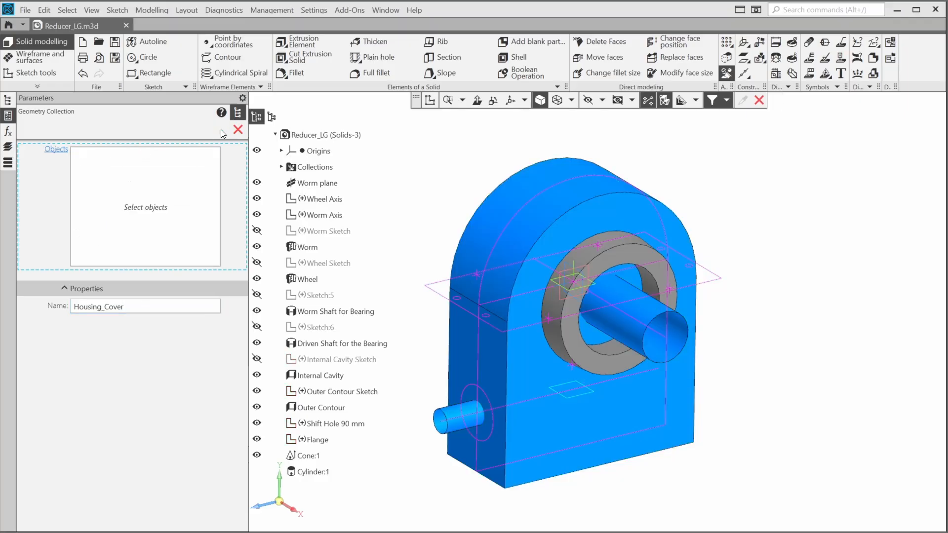
pyautogui.click(238, 130)
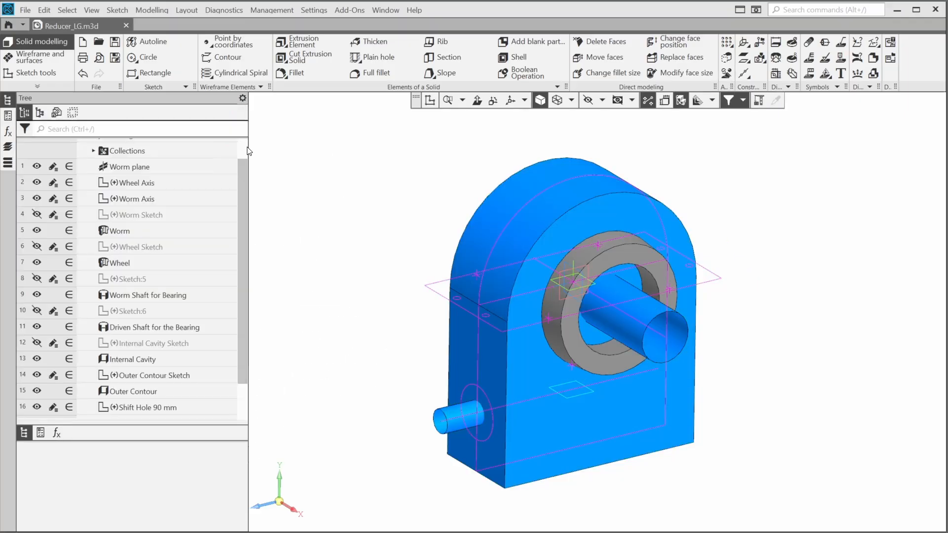
pyautogui.click(115, 42)
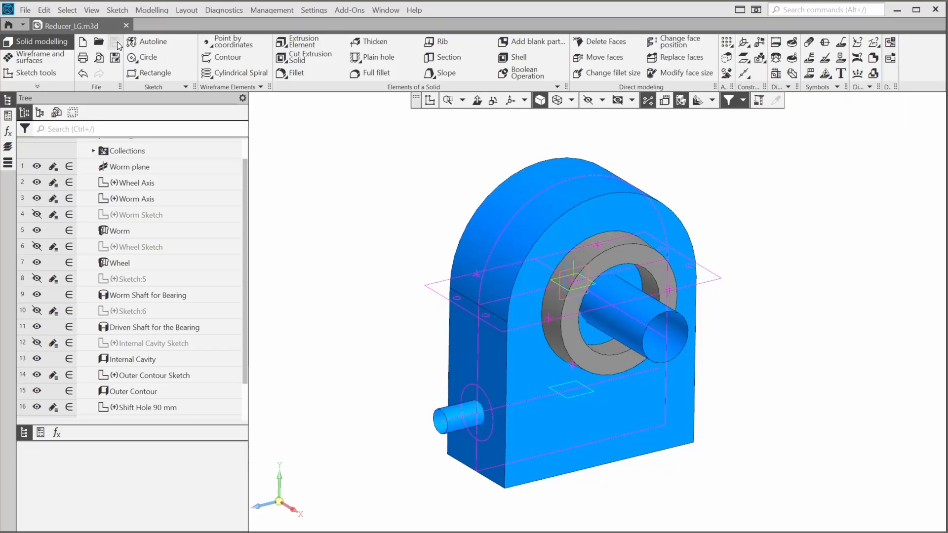